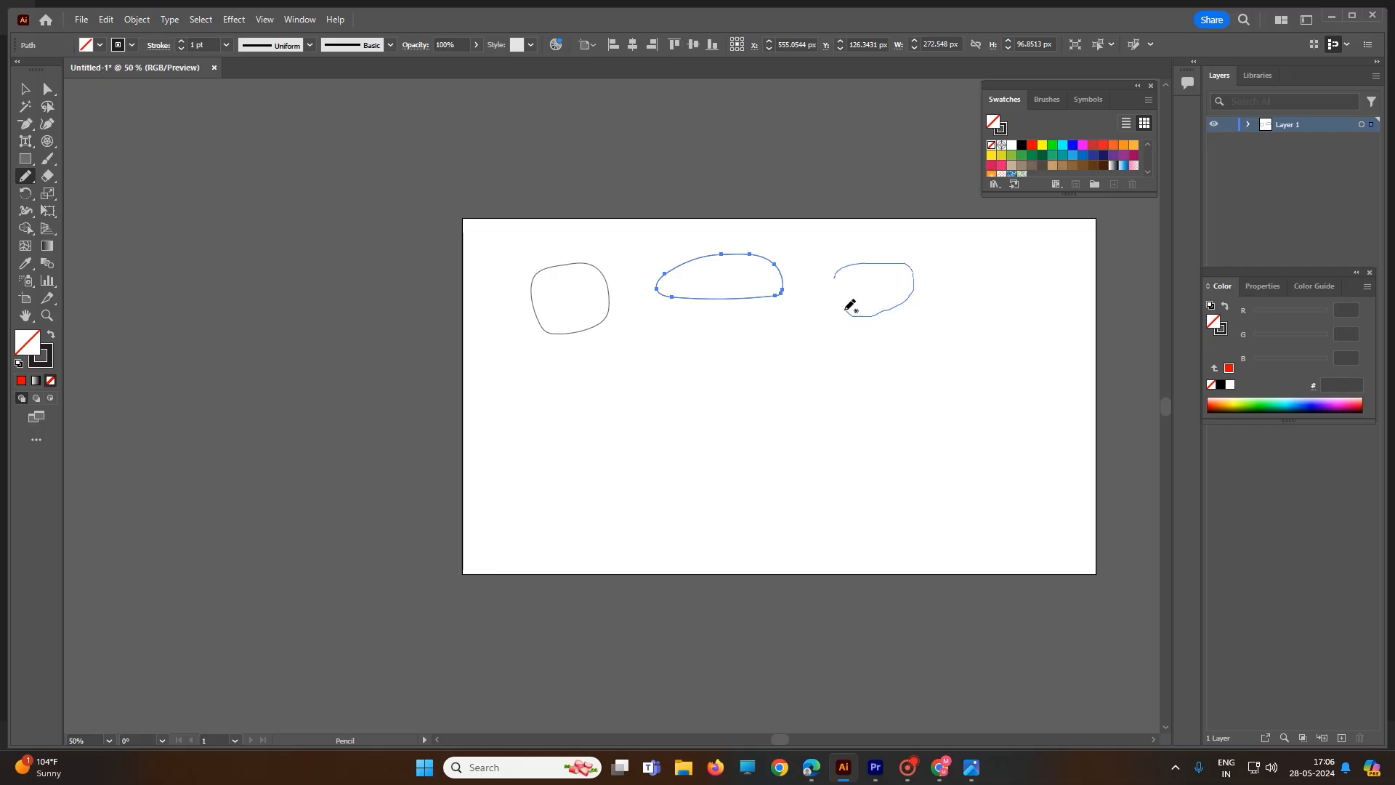
Draw several more freehand outlines with the Pencil tool below the top row of shapes
{"action": "mouse_move", "coordinate": [723, 332]}
{"action": "left_mouse_down"}
{"action": "mouse_move", "coordinate": [801, 326]}
{"action": "mouse_move", "coordinate": [814, 352]}
{"action": "mouse_move", "coordinate": [712, 374]}
{"action": "mouse_move", "coordinate": [712, 337]}
{"action": "left_mouse_up"}
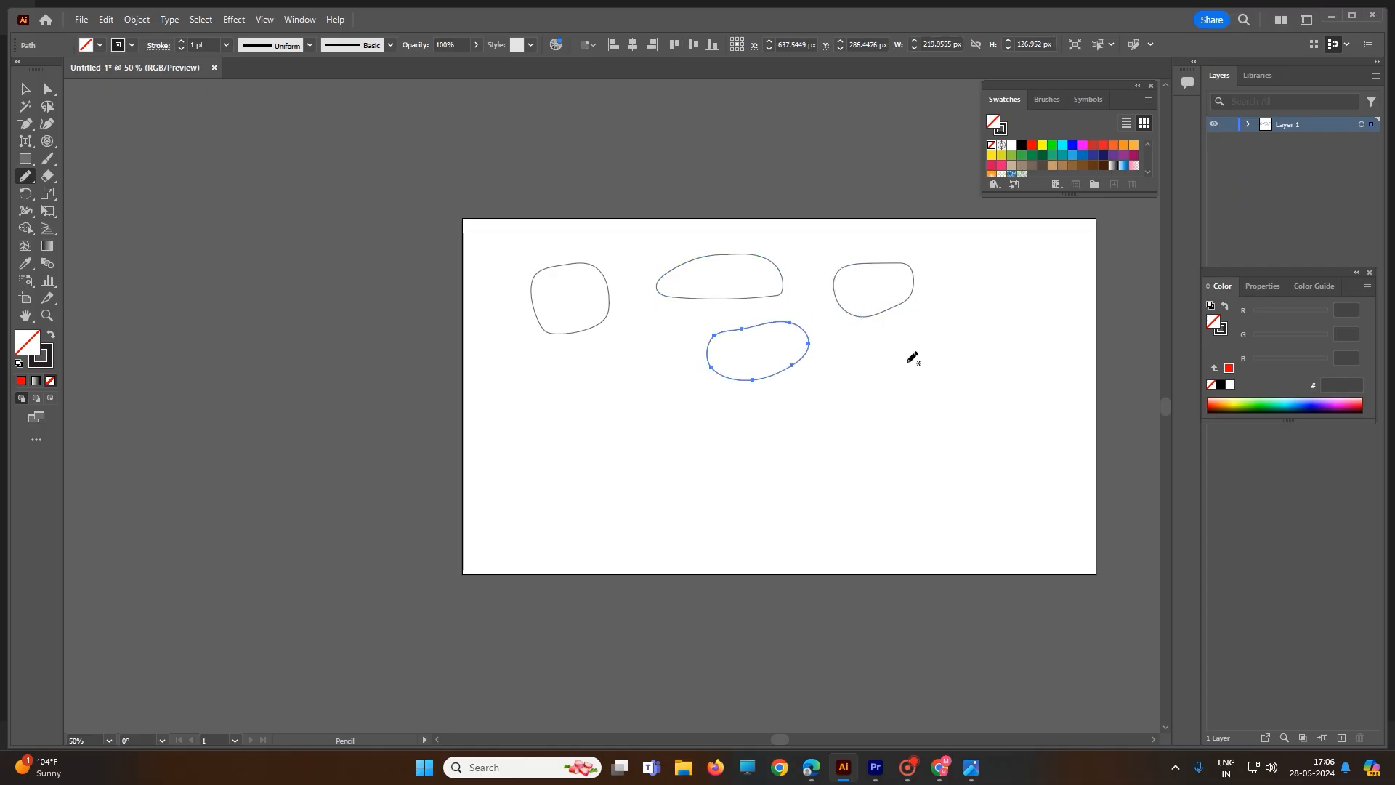
{"action": "mouse_move", "coordinate": [909, 362]}
{"action": "left_mouse_down"}
{"action": "mouse_move", "coordinate": [892, 438]}
{"action": "mouse_move", "coordinate": [954, 391]}
{"action": "mouse_move", "coordinate": [912, 362]}
{"action": "mouse_move", "coordinate": [777, 415]}
{"action": "mouse_move", "coordinate": [767, 460]}
{"action": "mouse_move", "coordinate": [851, 395]}
{"action": "left_mouse_up"}
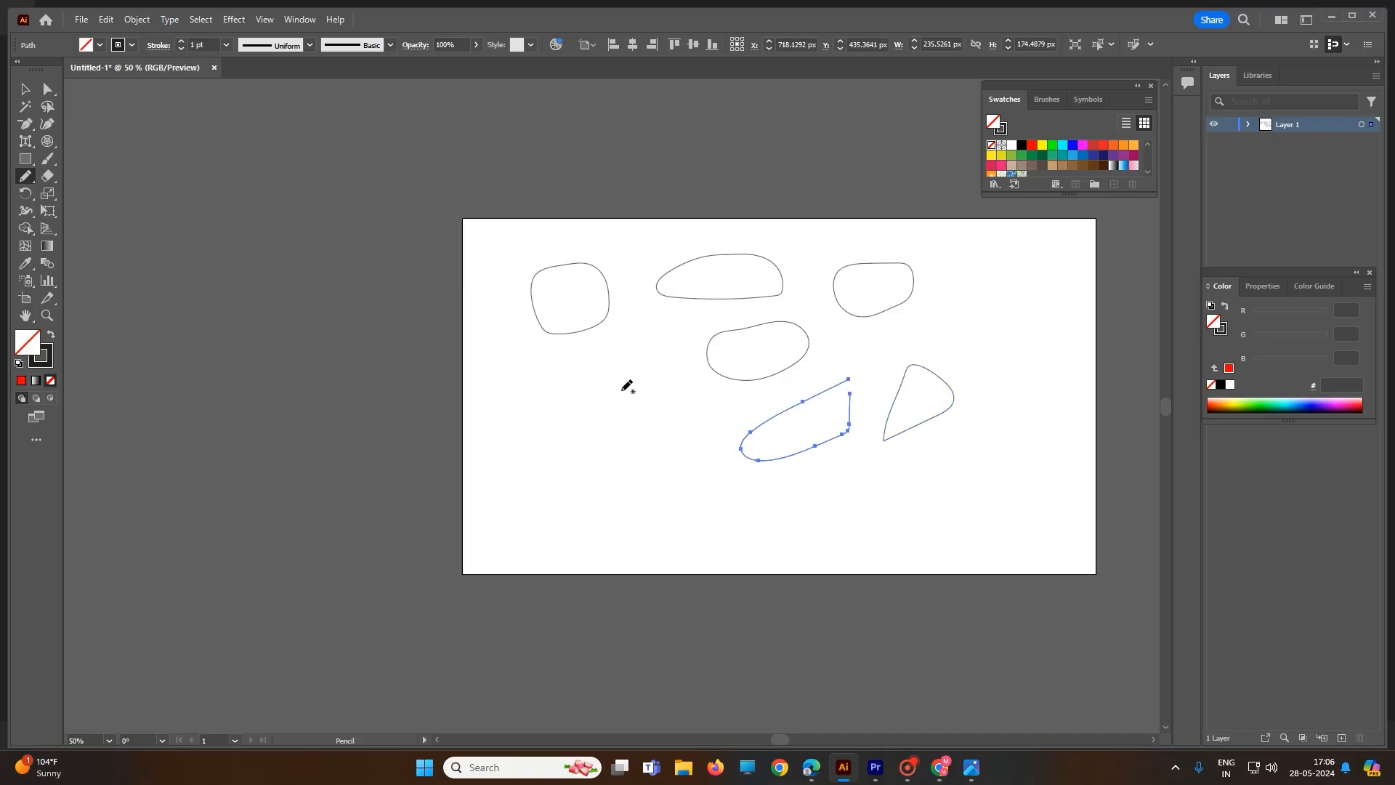
{"action": "mouse_move", "coordinate": [623, 388]}
{"action": "left_mouse_down"}
{"action": "mouse_move", "coordinate": [668, 399]}
{"action": "mouse_move", "coordinate": [646, 390]}
{"action": "left_mouse_up"}
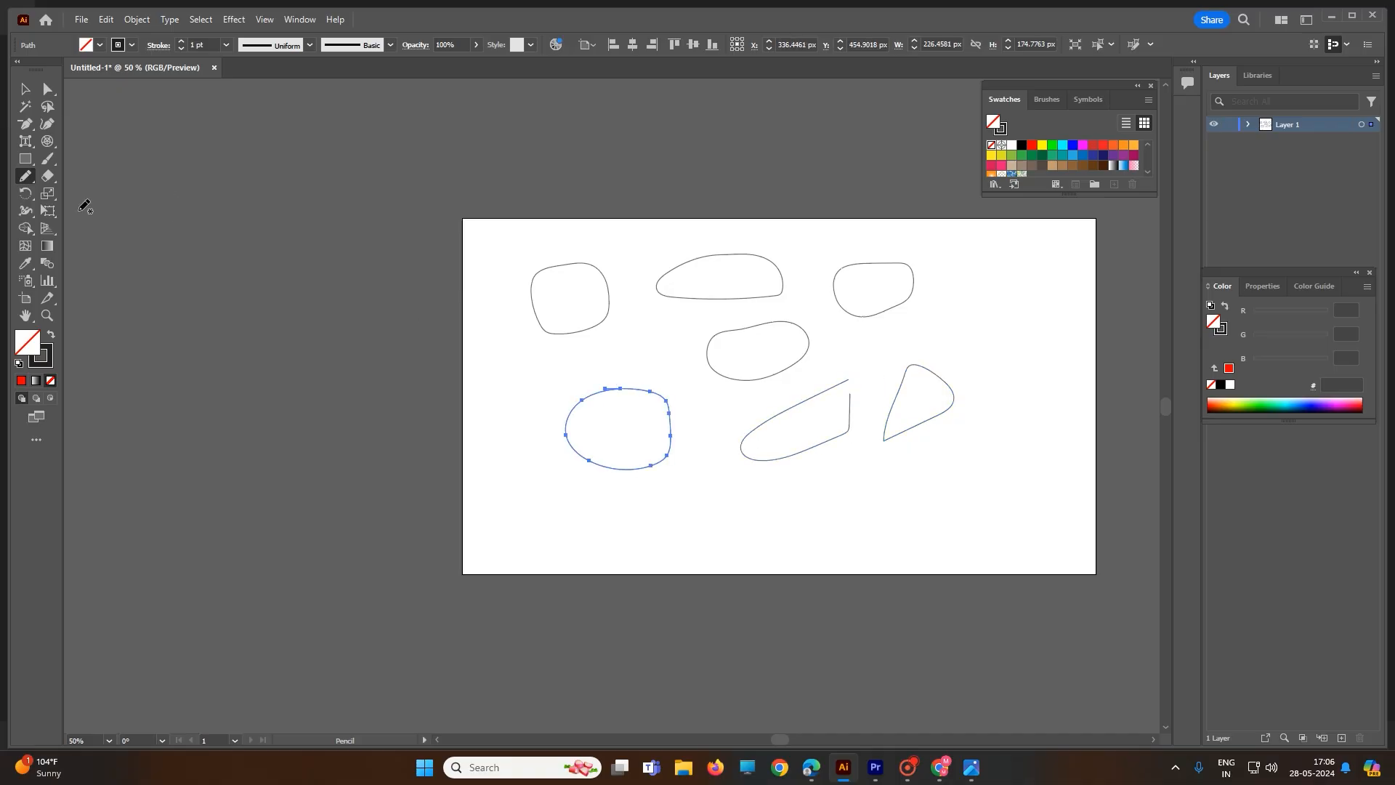
Use the Shaper tool to sketch a rectangle, an inverted triangle, a circle and a hexagon around the freehand outlines
{"action": "left_click", "coordinate": [31, 176]}
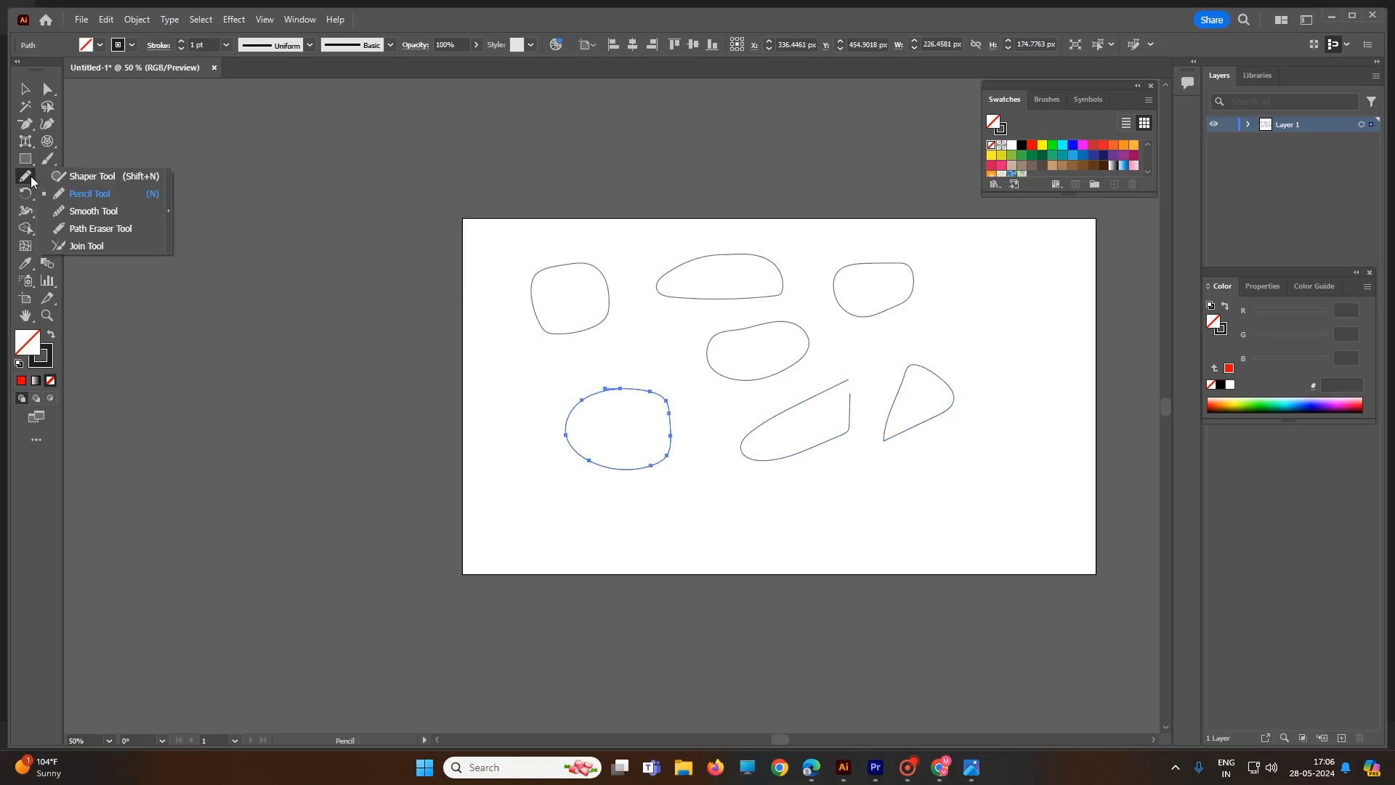
{"action": "left_click", "coordinate": [84, 176]}
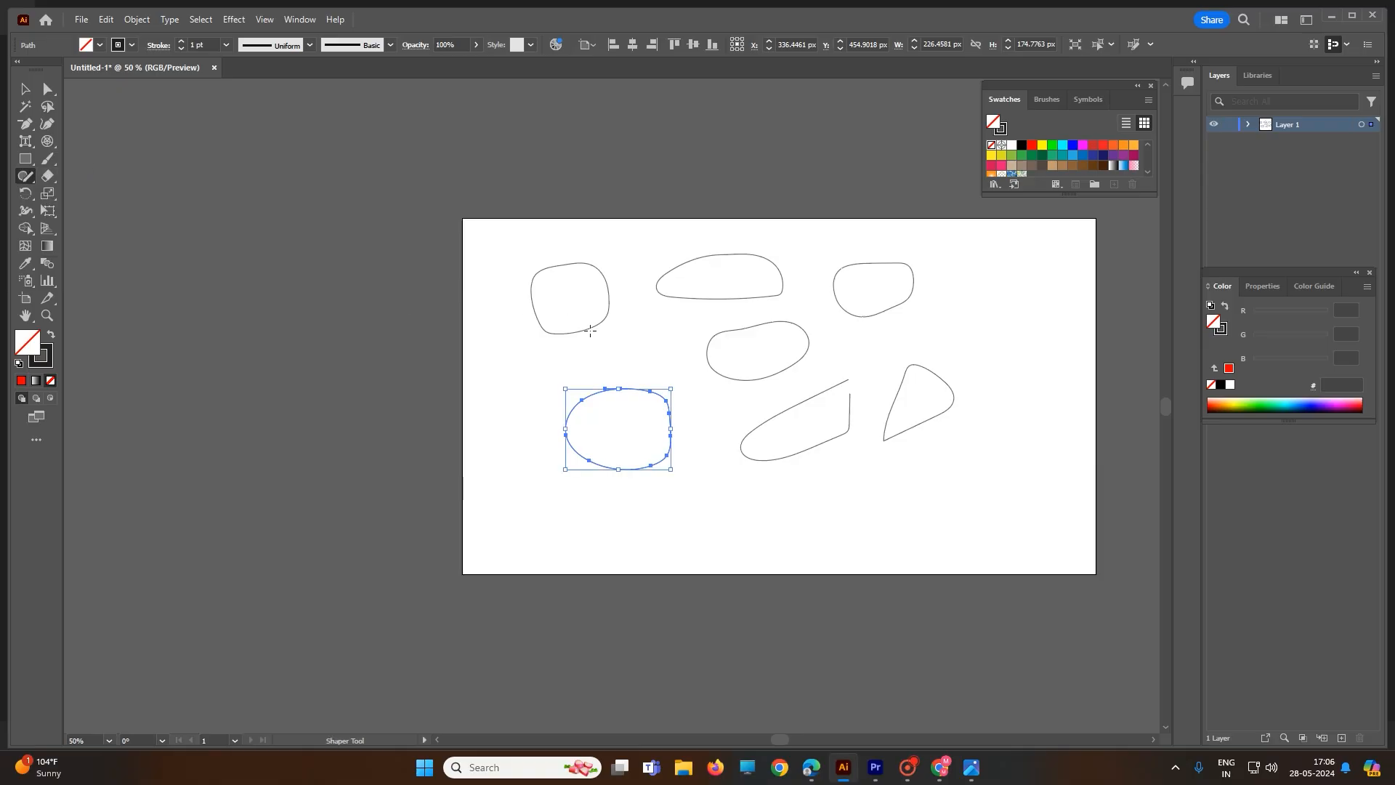
{"action": "mouse_move", "coordinate": [881, 470]}
{"action": "left_mouse_down"}
{"action": "mouse_move", "coordinate": [963, 460]}
{"action": "mouse_move", "coordinate": [977, 513]}
{"action": "mouse_move", "coordinate": [893, 530]}
{"action": "mouse_move", "coordinate": [877, 474]}
{"action": "left_mouse_up"}
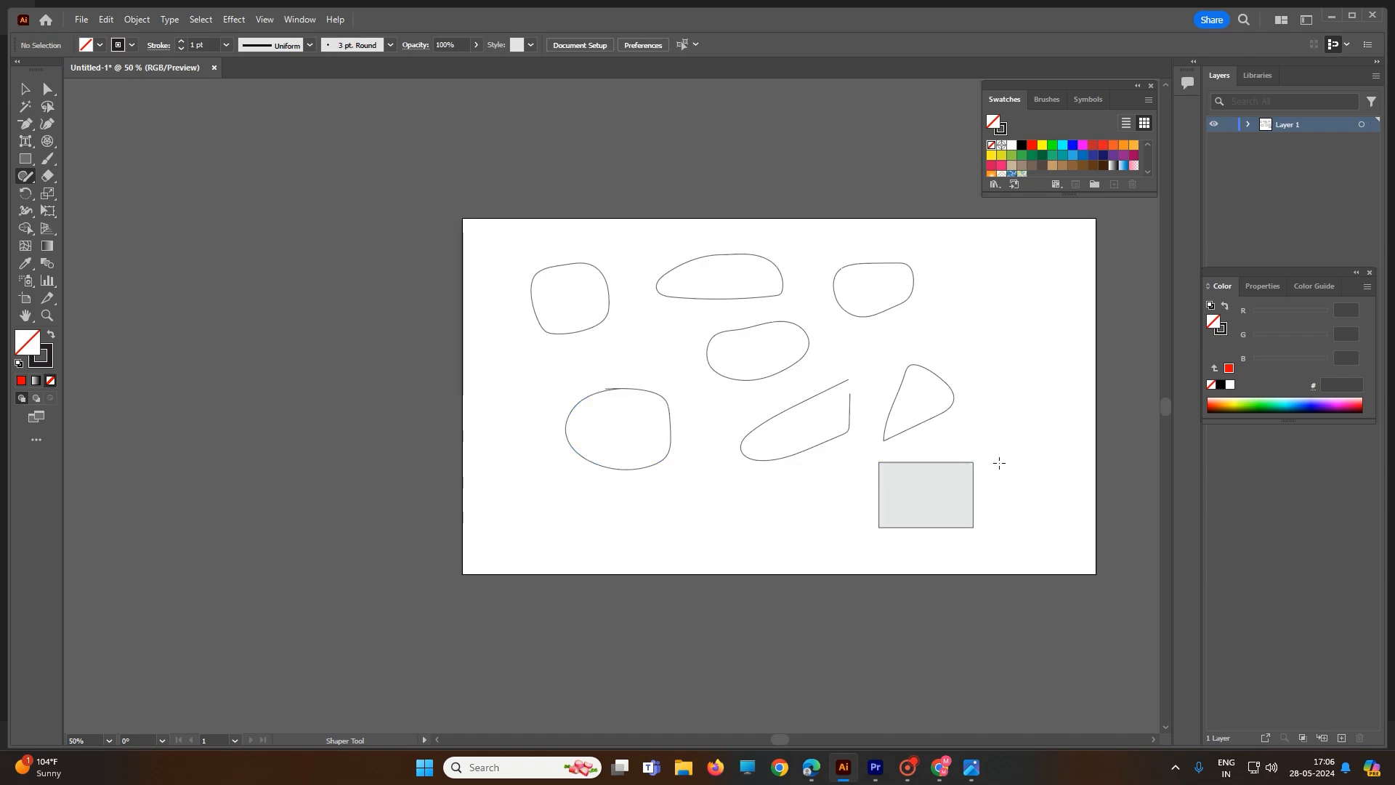
{"action": "mouse_move", "coordinate": [971, 289]}
{"action": "left_mouse_down"}
{"action": "mouse_move", "coordinate": [989, 355]}
{"action": "mouse_move", "coordinate": [1006, 280]}
{"action": "mouse_move", "coordinate": [971, 284]}
{"action": "left_mouse_up"}
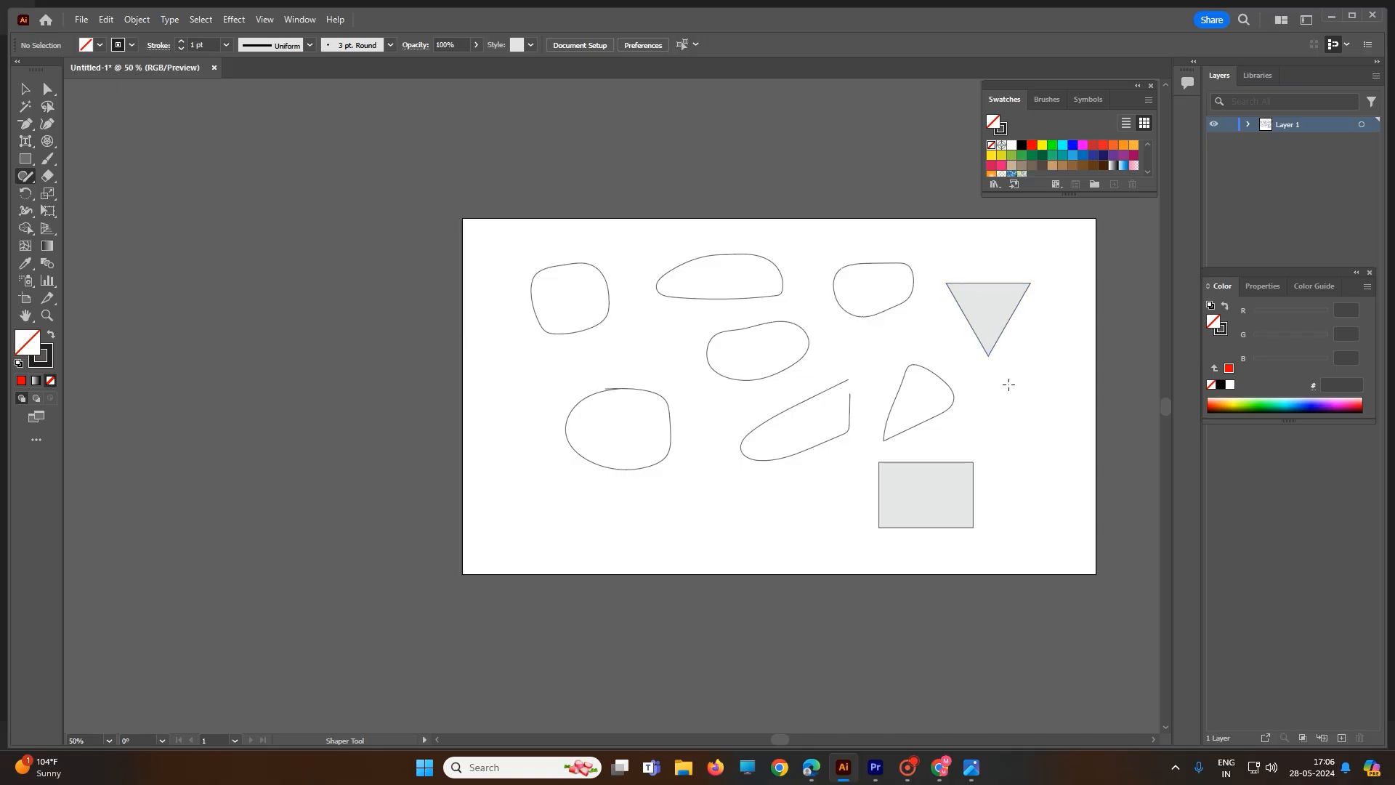
{"action": "mouse_move", "coordinate": [1009, 384]}
{"action": "left_mouse_down"}
{"action": "mouse_move", "coordinate": [1058, 393]}
{"action": "mouse_move", "coordinate": [1036, 453]}
{"action": "mouse_move", "coordinate": [996, 436]}
{"action": "mouse_move", "coordinate": [1010, 386]}
{"action": "left_mouse_up"}
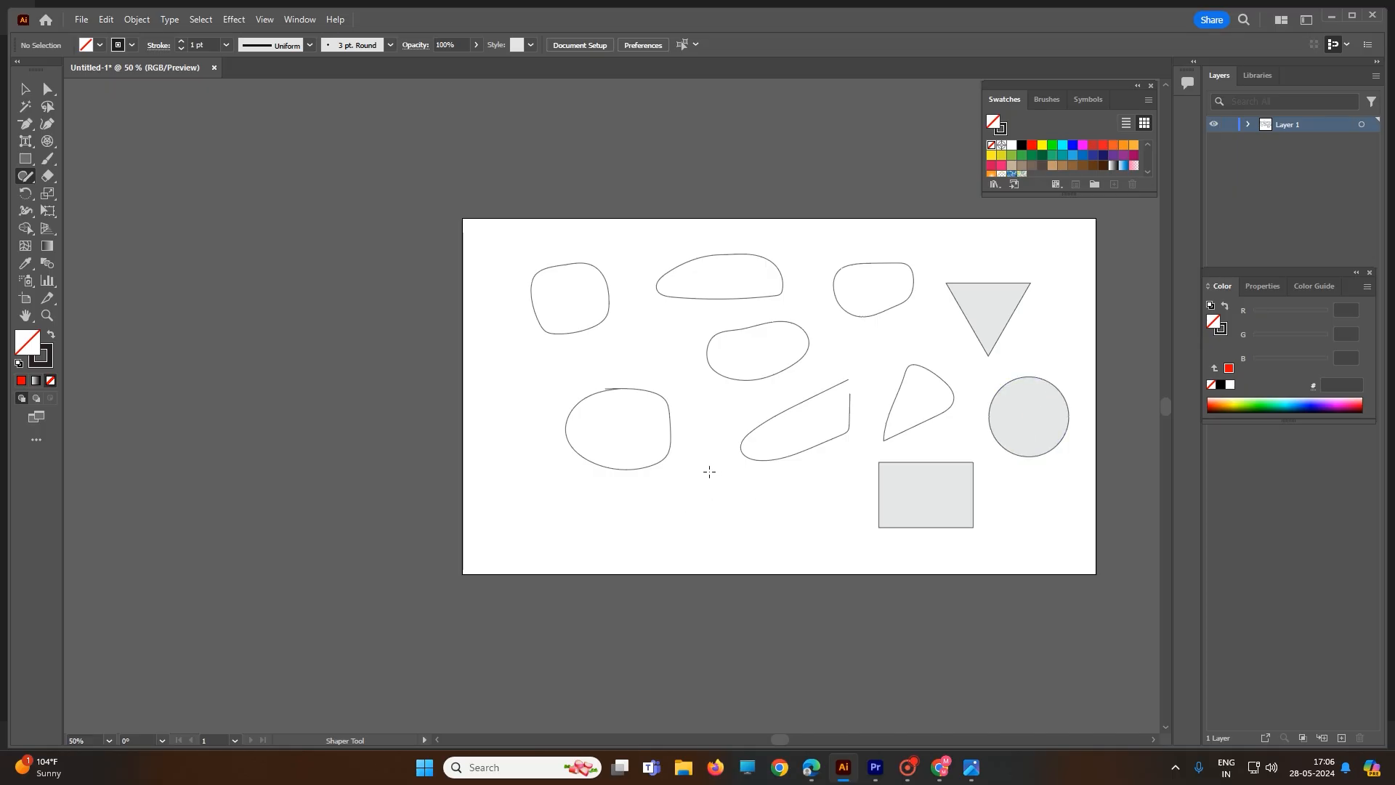
{"action": "left_click_drag", "start_coordinate": [709, 472], "coordinate": [657, 513]}
{"action": "mouse_move", "coordinate": [666, 569]}
{"action": "left_mouse_down"}
{"action": "mouse_move", "coordinate": [715, 604]}
{"action": "mouse_move", "coordinate": [745, 559]}
{"action": "mouse_move", "coordinate": [707, 471]}
{"action": "left_mouse_up"}
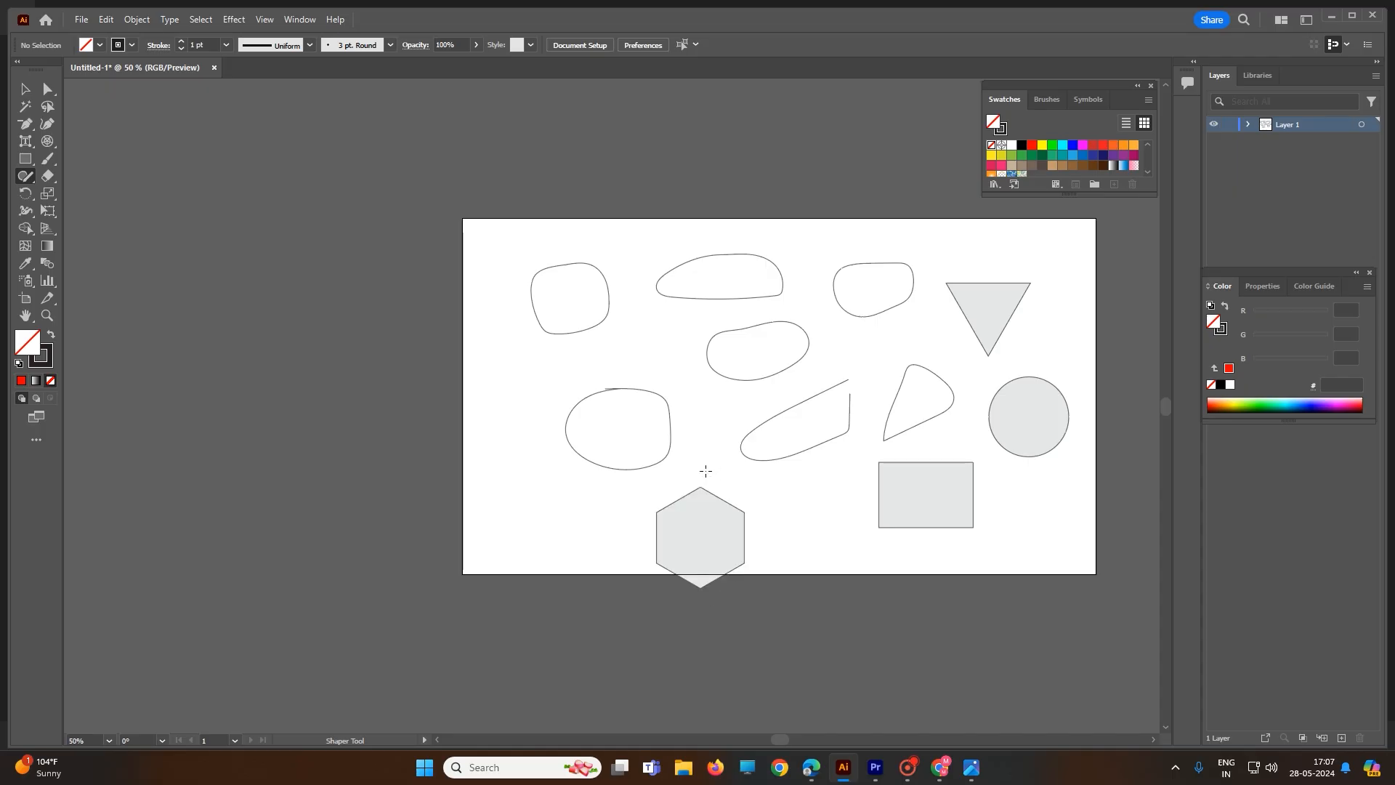
Sketch two upright ellipses near the artboard's left edge and a rectangle among the freehand outlines with the Shaper tool
{"action": "left_click", "coordinate": [27, 179]}
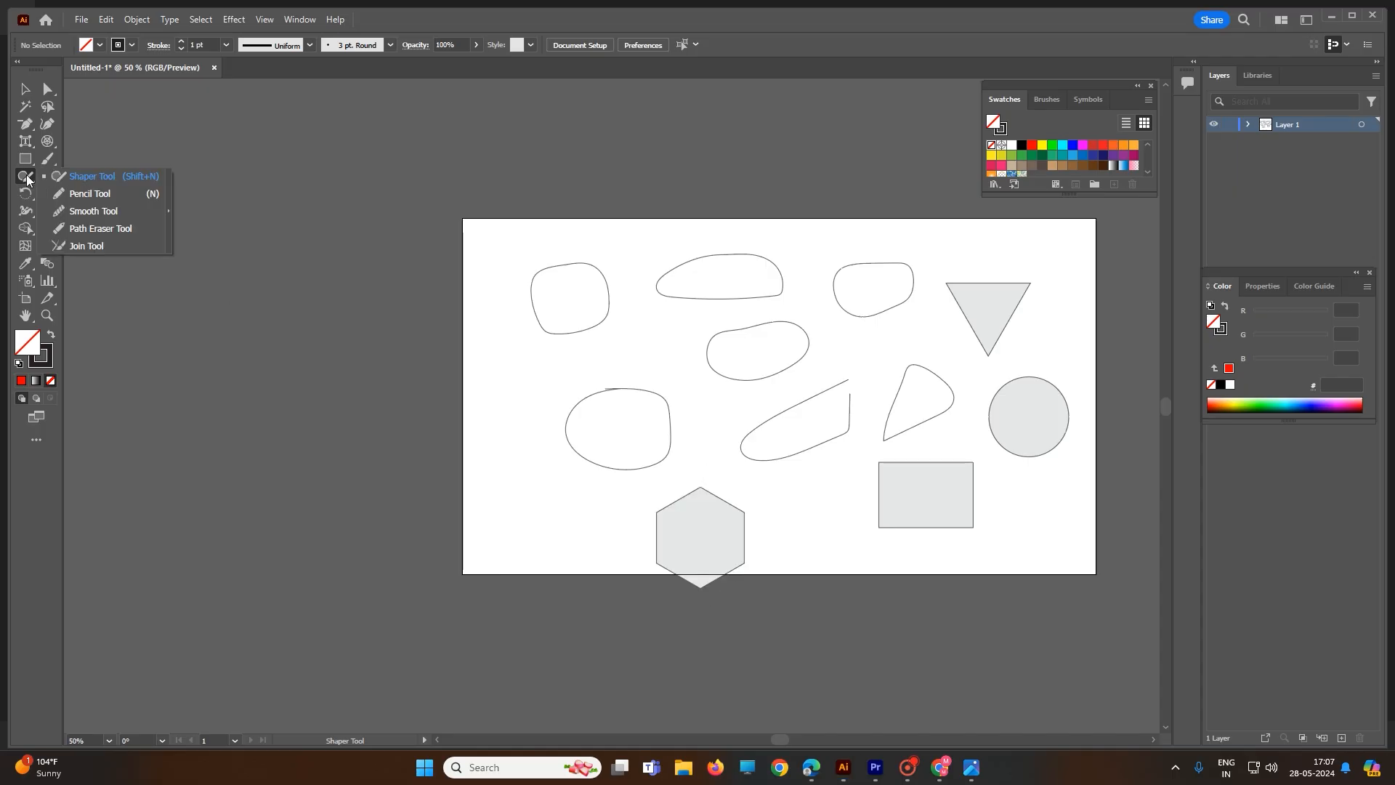
{"action": "left_click", "coordinate": [100, 179]}
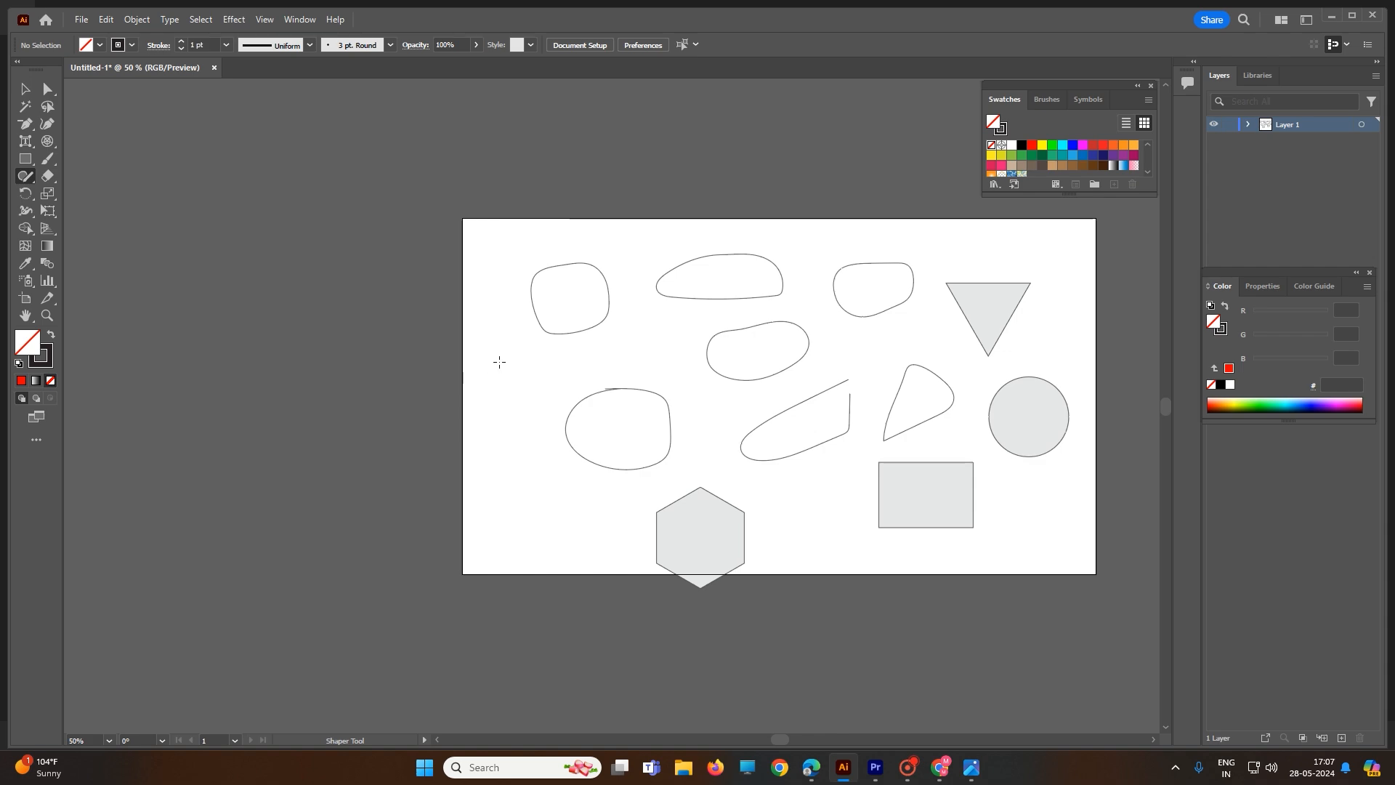
{"action": "mouse_move", "coordinate": [499, 362]}
{"action": "left_mouse_down"}
{"action": "mouse_move", "coordinate": [474, 411]}
{"action": "mouse_move", "coordinate": [515, 432]}
{"action": "mouse_move", "coordinate": [524, 394]}
{"action": "mouse_move", "coordinate": [483, 367]}
{"action": "left_mouse_up"}
{"action": "mouse_move", "coordinate": [514, 471]}
{"action": "left_mouse_down"}
{"action": "mouse_move", "coordinate": [489, 533]}
{"action": "mouse_move", "coordinate": [512, 562]}
{"action": "mouse_move", "coordinate": [521, 479]}
{"action": "mouse_move", "coordinate": [513, 546]}
{"action": "mouse_move", "coordinate": [551, 499]}
{"action": "mouse_move", "coordinate": [505, 476]}
{"action": "left_mouse_up"}
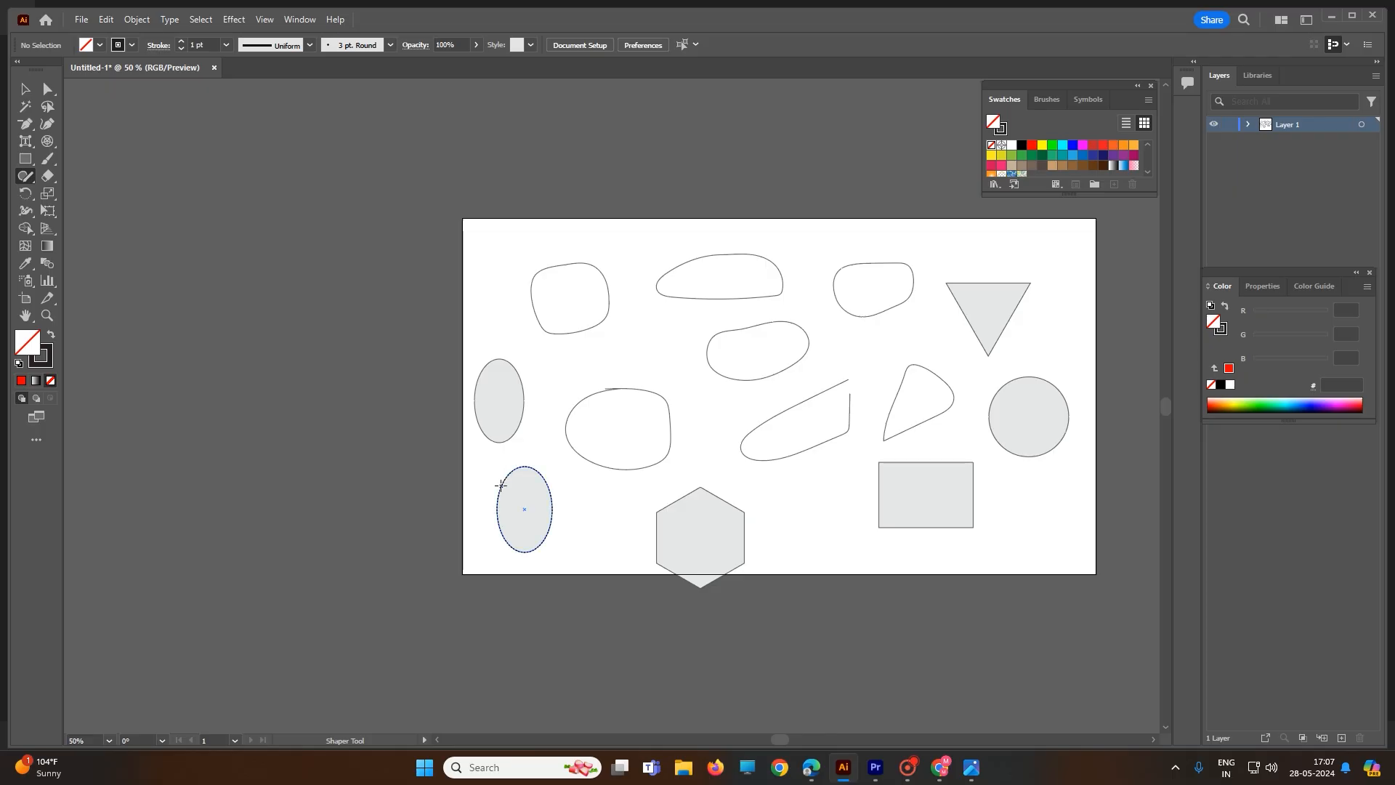
{"action": "mouse_move", "coordinate": [607, 335]}
{"action": "left_mouse_down"}
{"action": "mouse_move", "coordinate": [688, 322]}
{"action": "mouse_move", "coordinate": [696, 380]}
{"action": "mouse_move", "coordinate": [598, 381]}
{"action": "mouse_move", "coordinate": [603, 329]}
{"action": "left_mouse_up"}
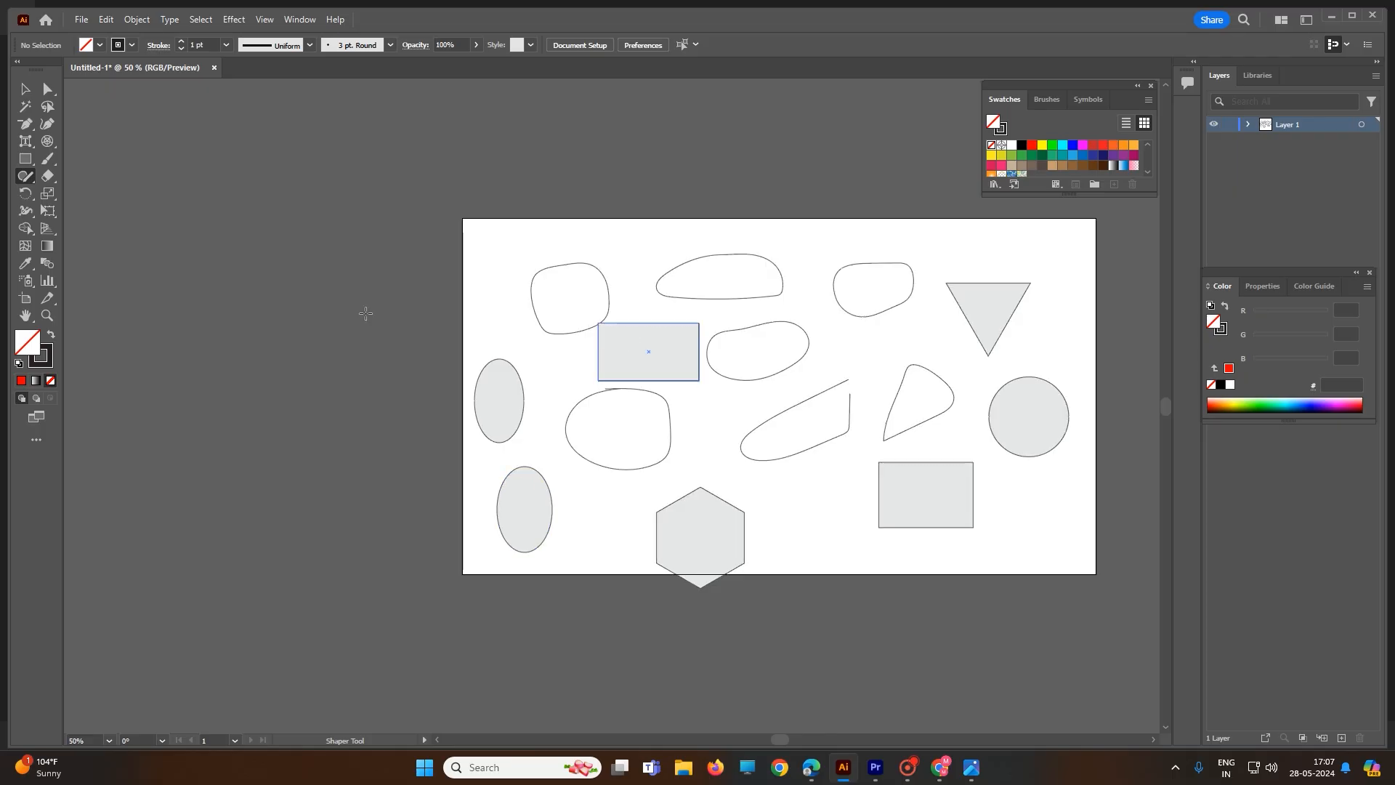
Draw a rectangle of about 210 by 139 px and an ellipse of about 216 by 75 px along the artboard's upper edge
{"action": "left_click", "coordinate": [26, 159]}
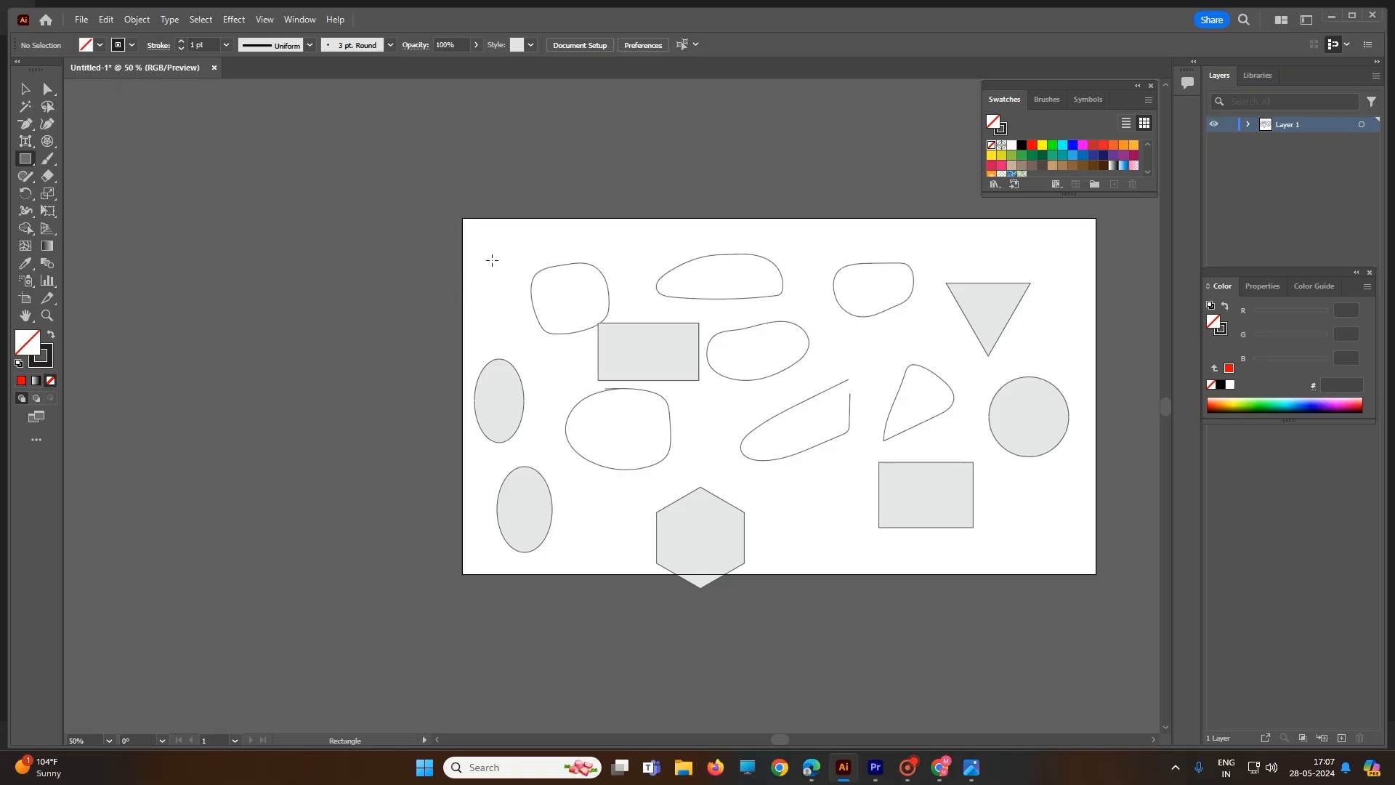
{"action": "left_click_drag", "start_coordinate": [484, 236], "coordinate": [582, 301]}
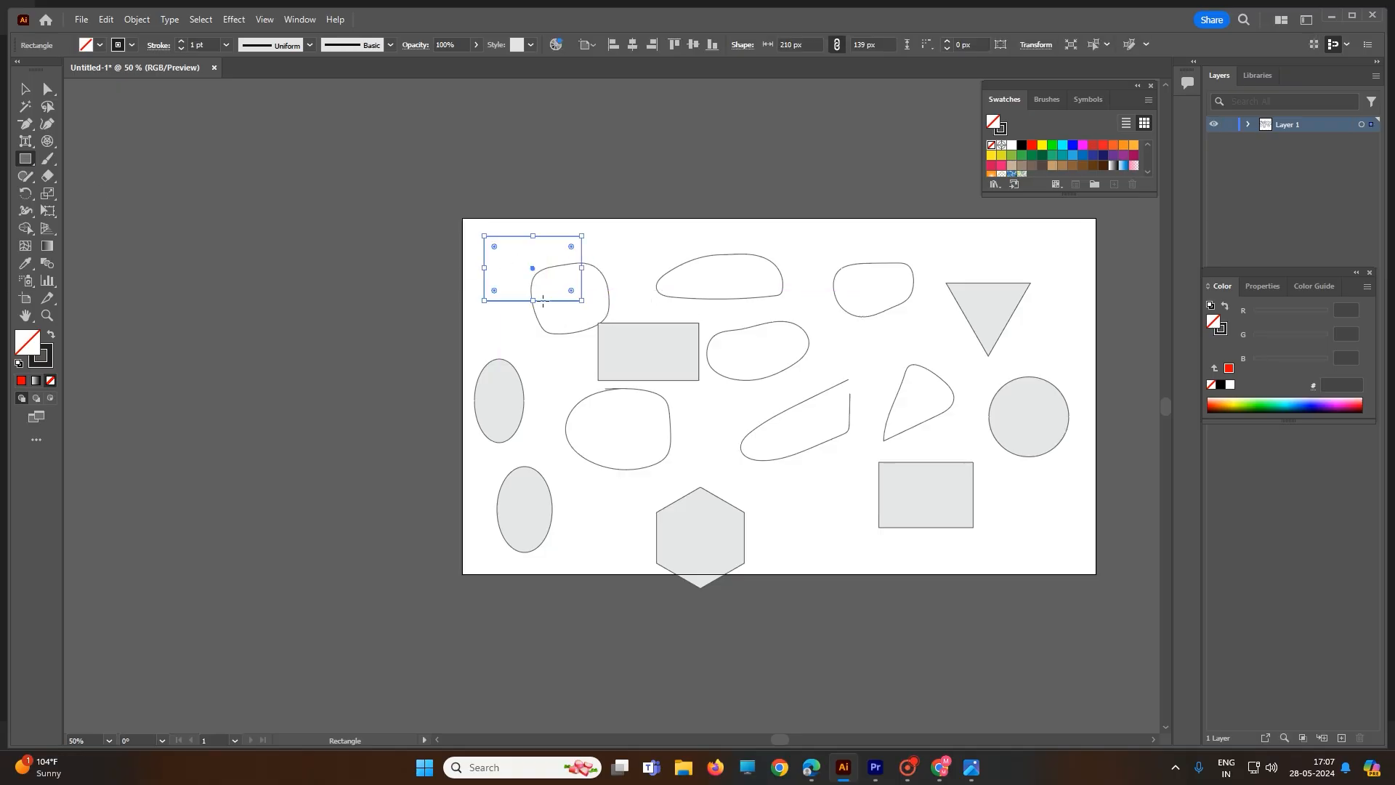
{"action": "left_click", "coordinate": [26, 160]}
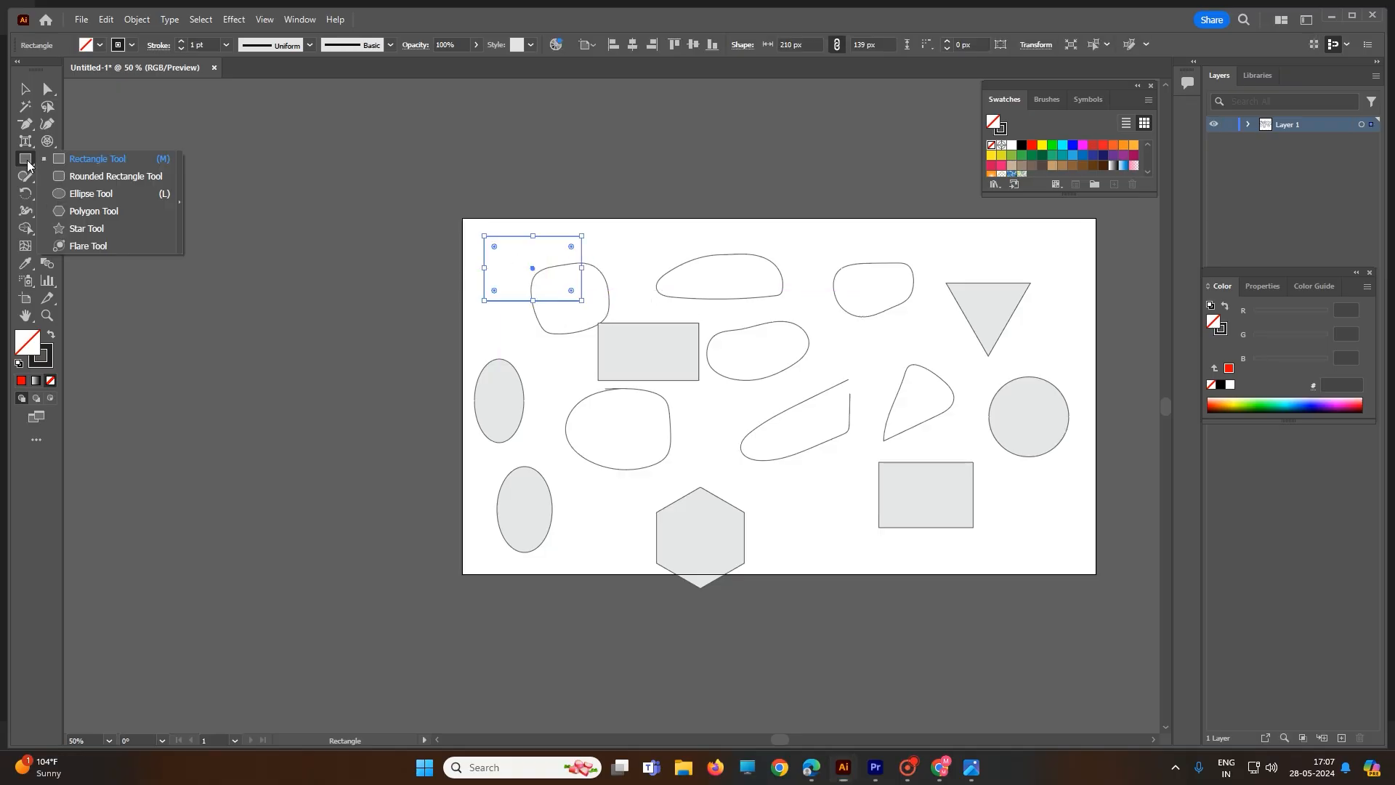
{"action": "left_click", "coordinate": [76, 193]}
{"action": "left_click_drag", "start_coordinate": [778, 242], "coordinate": [880, 276]}
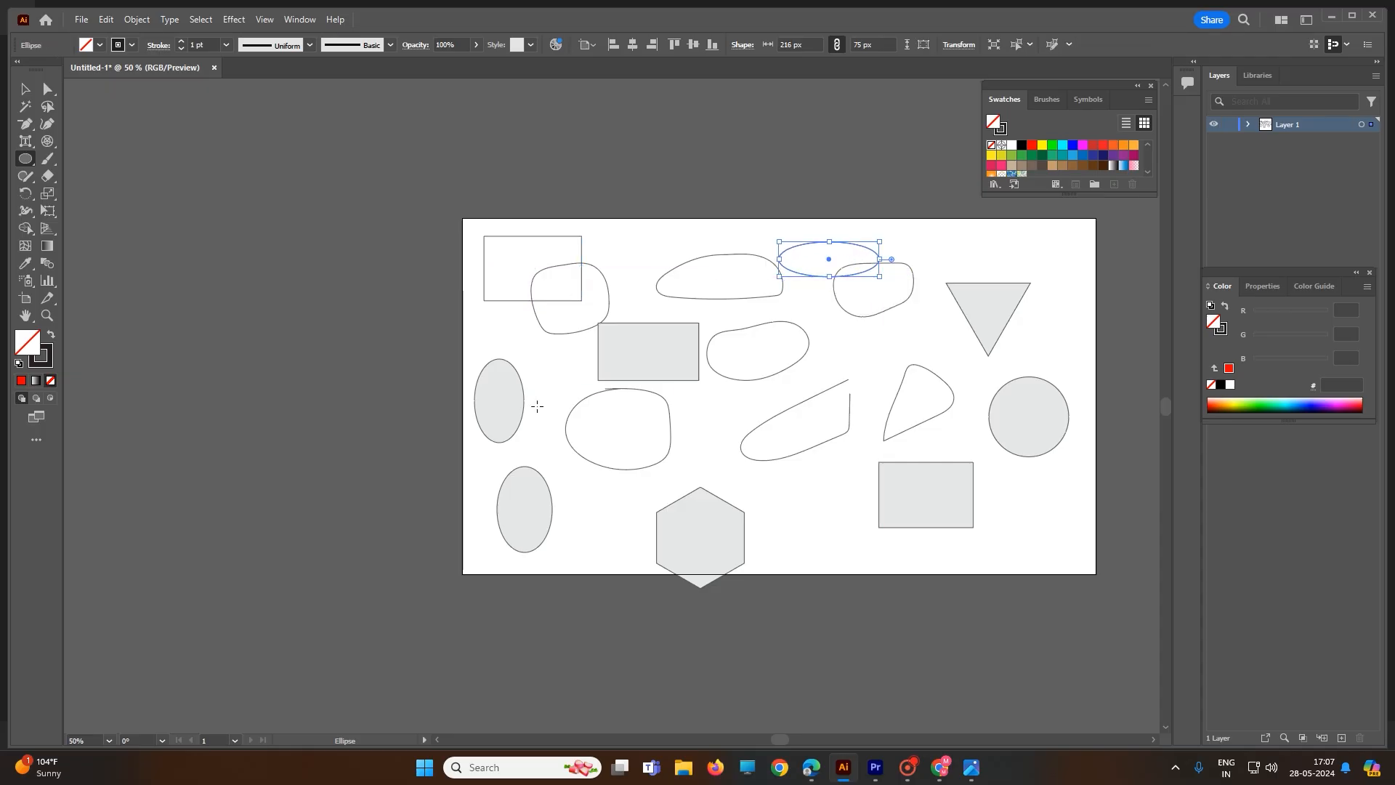
Sketch a Shaper circle beside the hexagon, and enlarge it to an ellipse of about 428 by 353 px
{"action": "left_click", "coordinate": [25, 177]}
{"action": "mouse_move", "coordinate": [788, 481]}
{"action": "left_mouse_down"}
{"action": "mouse_move", "coordinate": [815, 564]}
{"action": "mouse_move", "coordinate": [845, 532]}
{"action": "mouse_move", "coordinate": [772, 487]}
{"action": "left_mouse_up"}
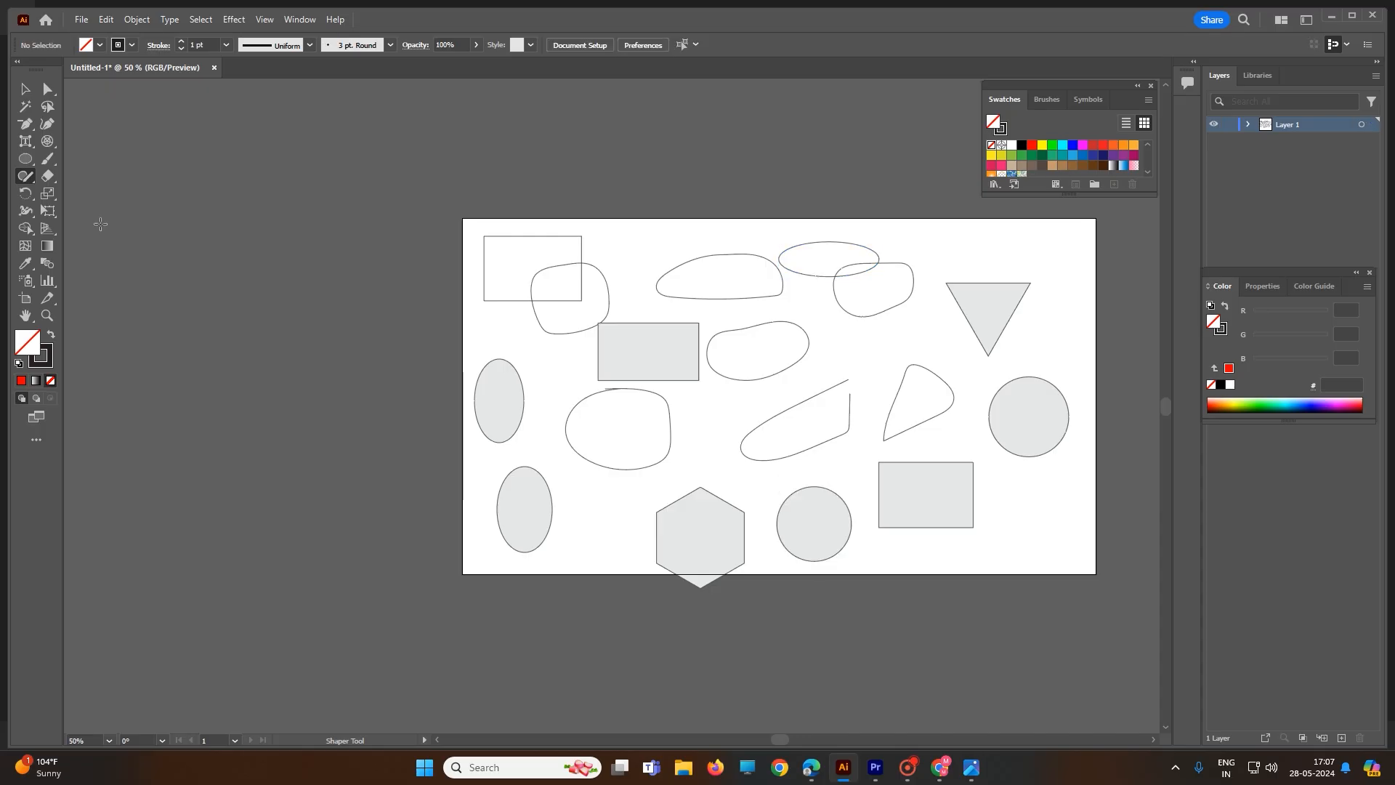
{"action": "left_click", "coordinate": [25, 89]}
{"action": "left_click_drag", "start_coordinate": [782, 499], "coordinate": [864, 581]}
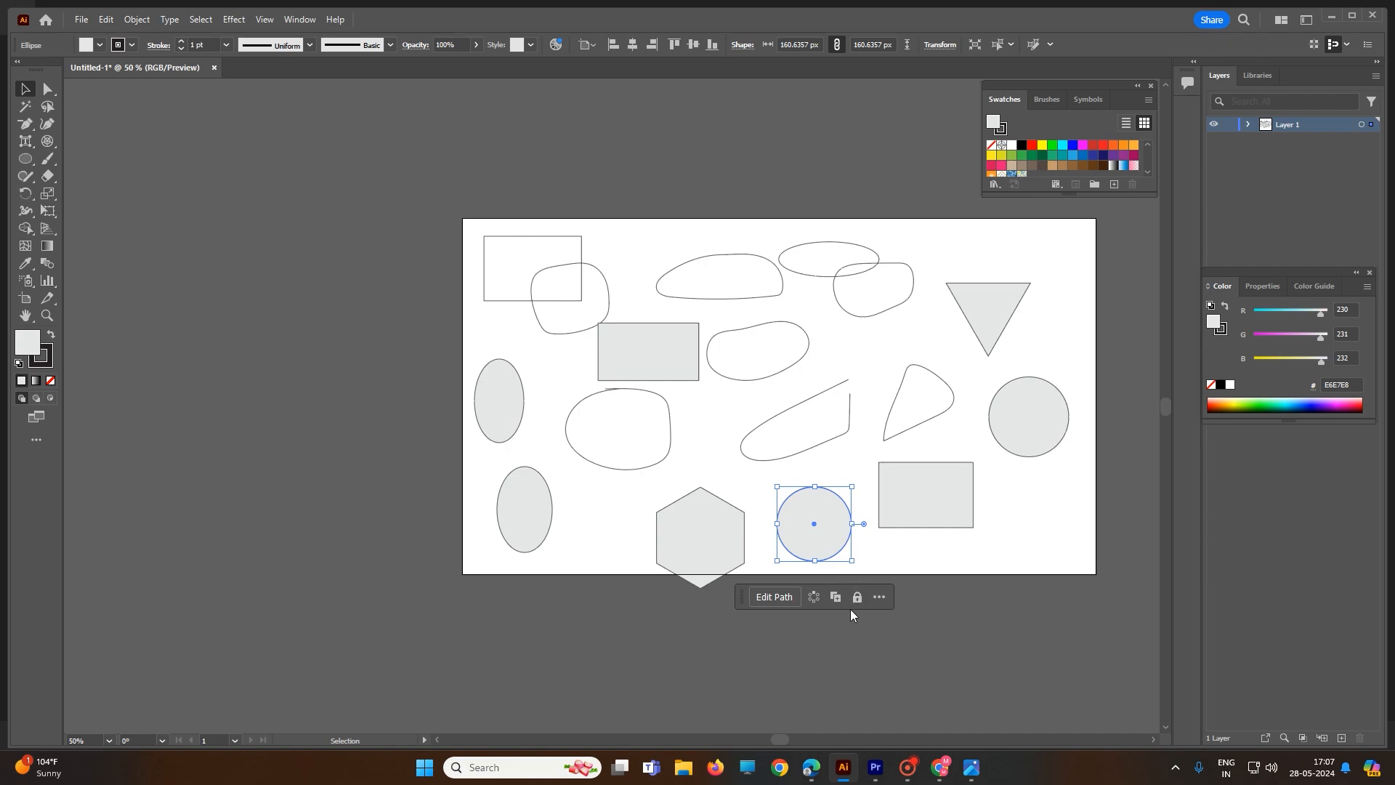
{"action": "left_click", "coordinate": [858, 569]}
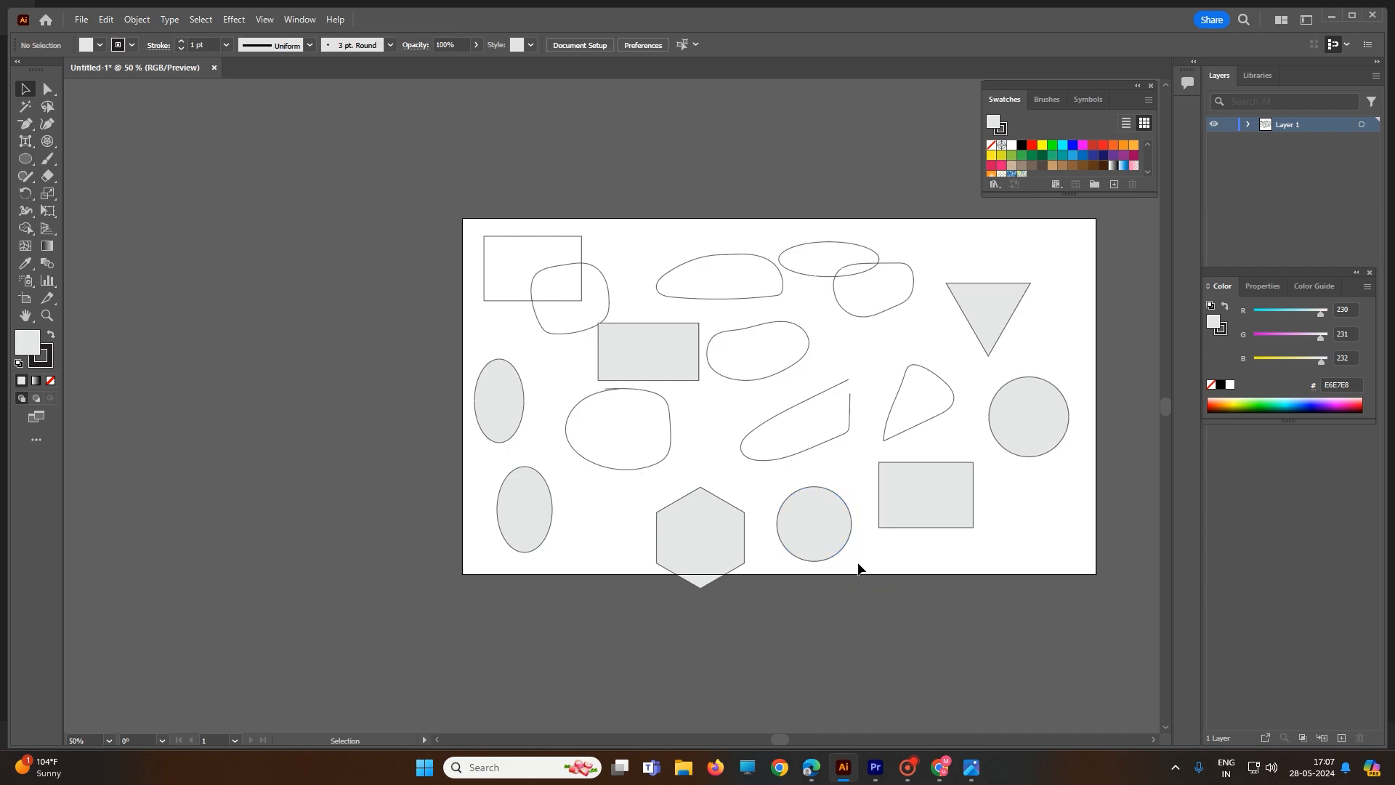
{"action": "left_click", "coordinate": [847, 550]}
{"action": "left_click_drag", "start_coordinate": [853, 563], "coordinate": [976, 650]}
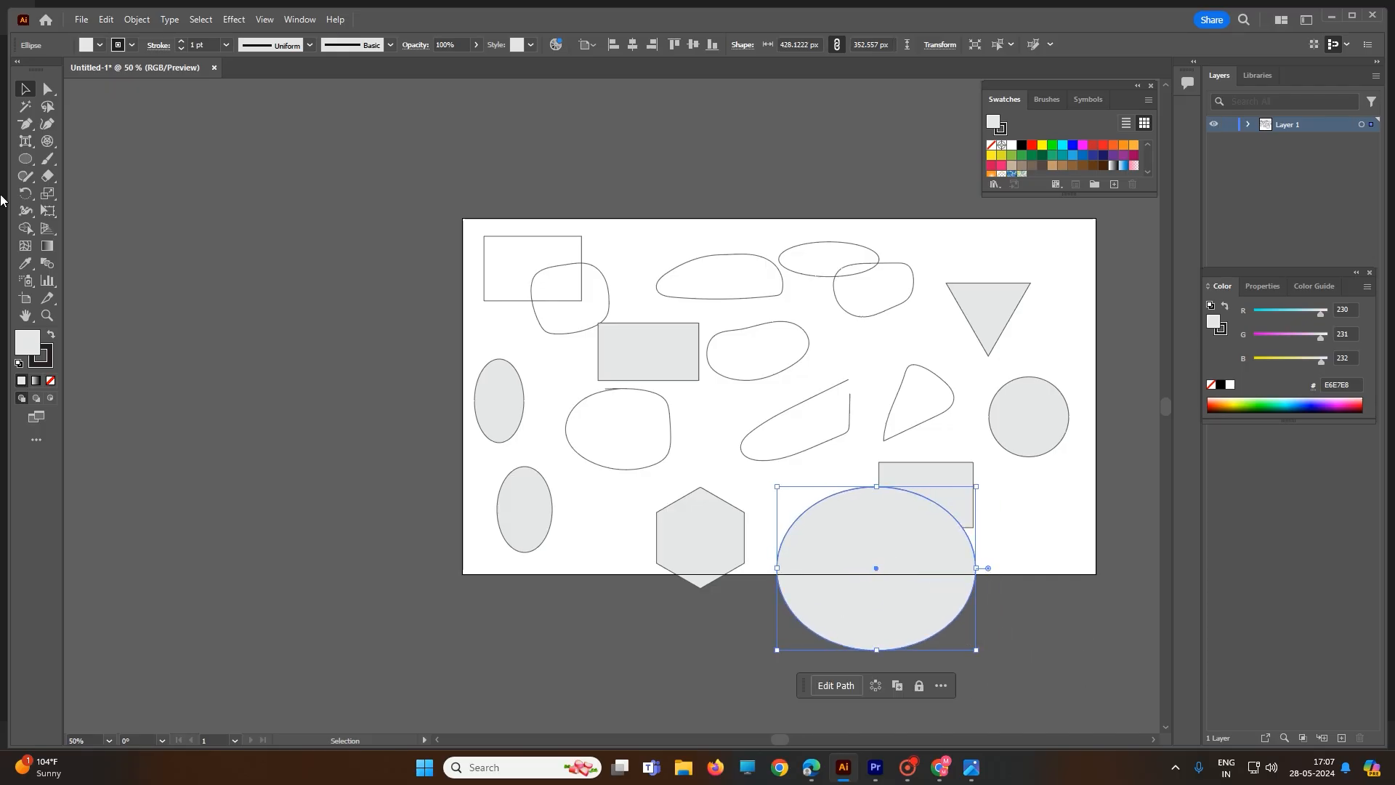
Select all the shapes on and around the artboard and delete them
{"action": "left_click", "coordinate": [29, 176]}
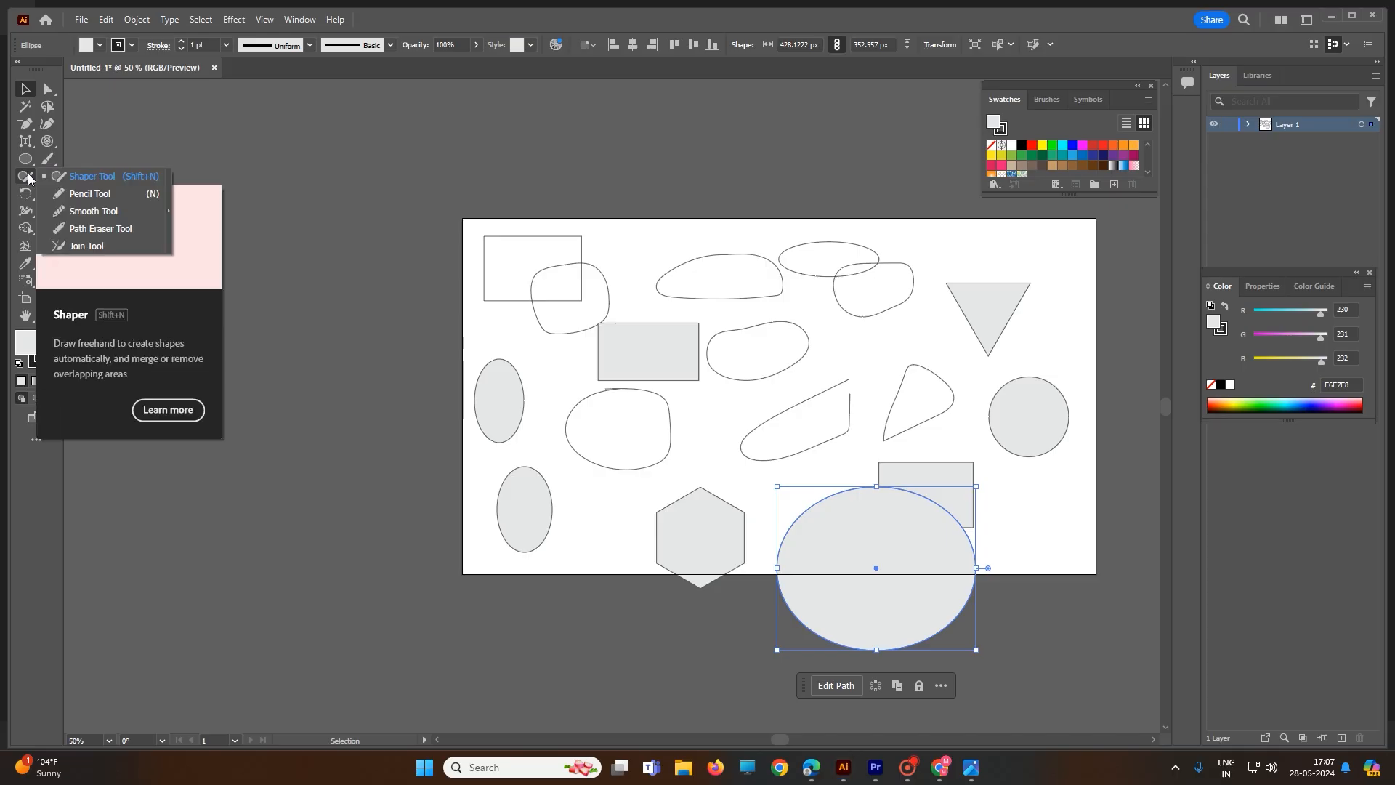
{"action": "left_click", "coordinate": [82, 211]}
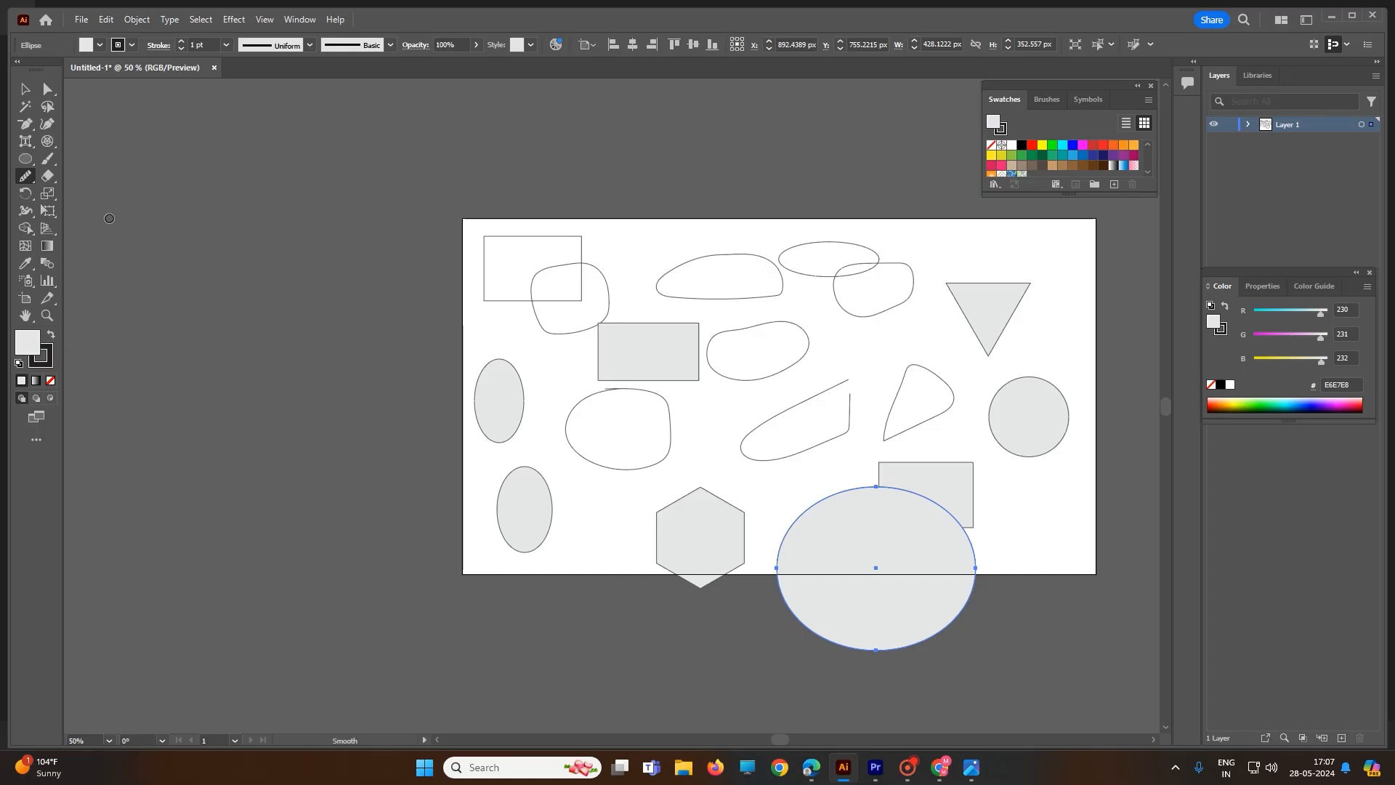
{"action": "left_click", "coordinate": [24, 90]}
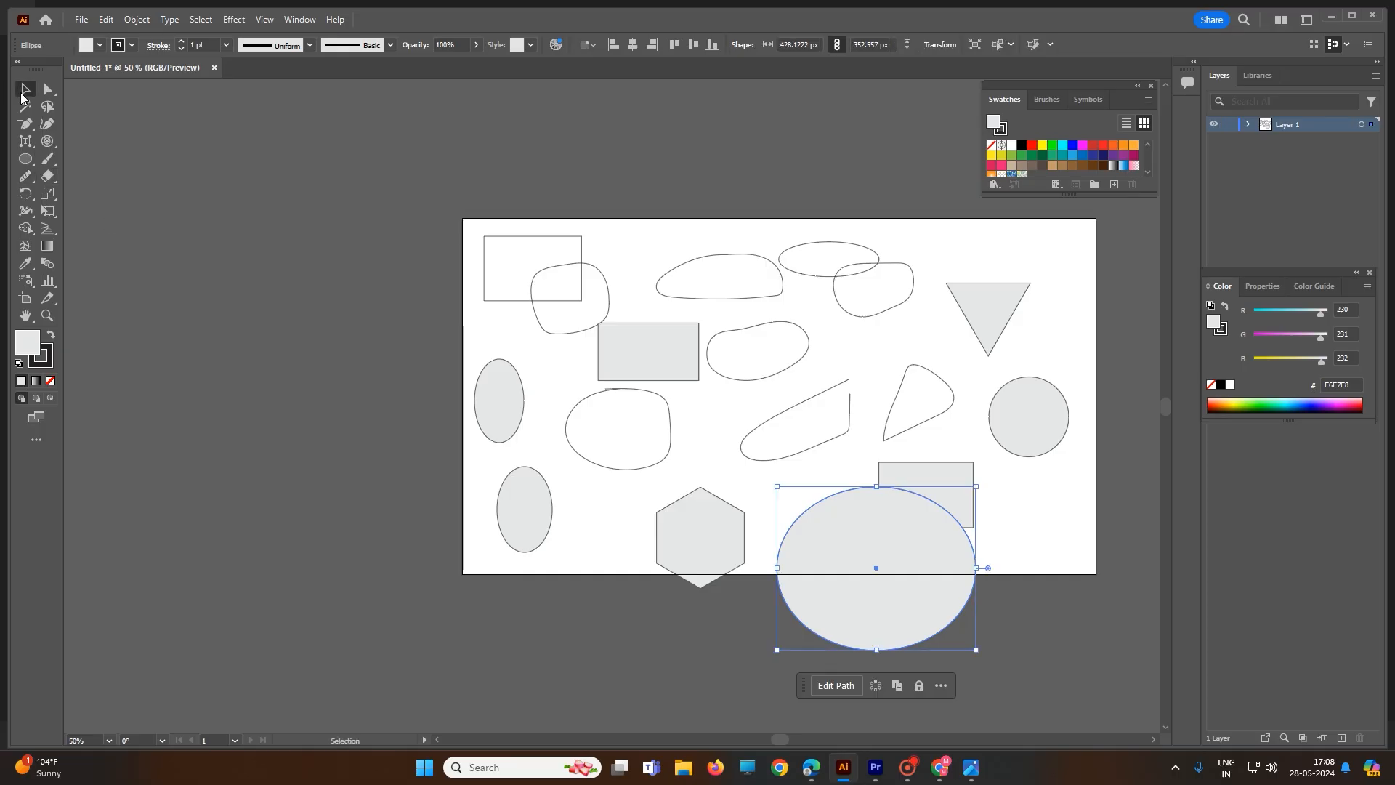
{"action": "left_click_drag", "start_coordinate": [366, 220], "coordinate": [1118, 740]}
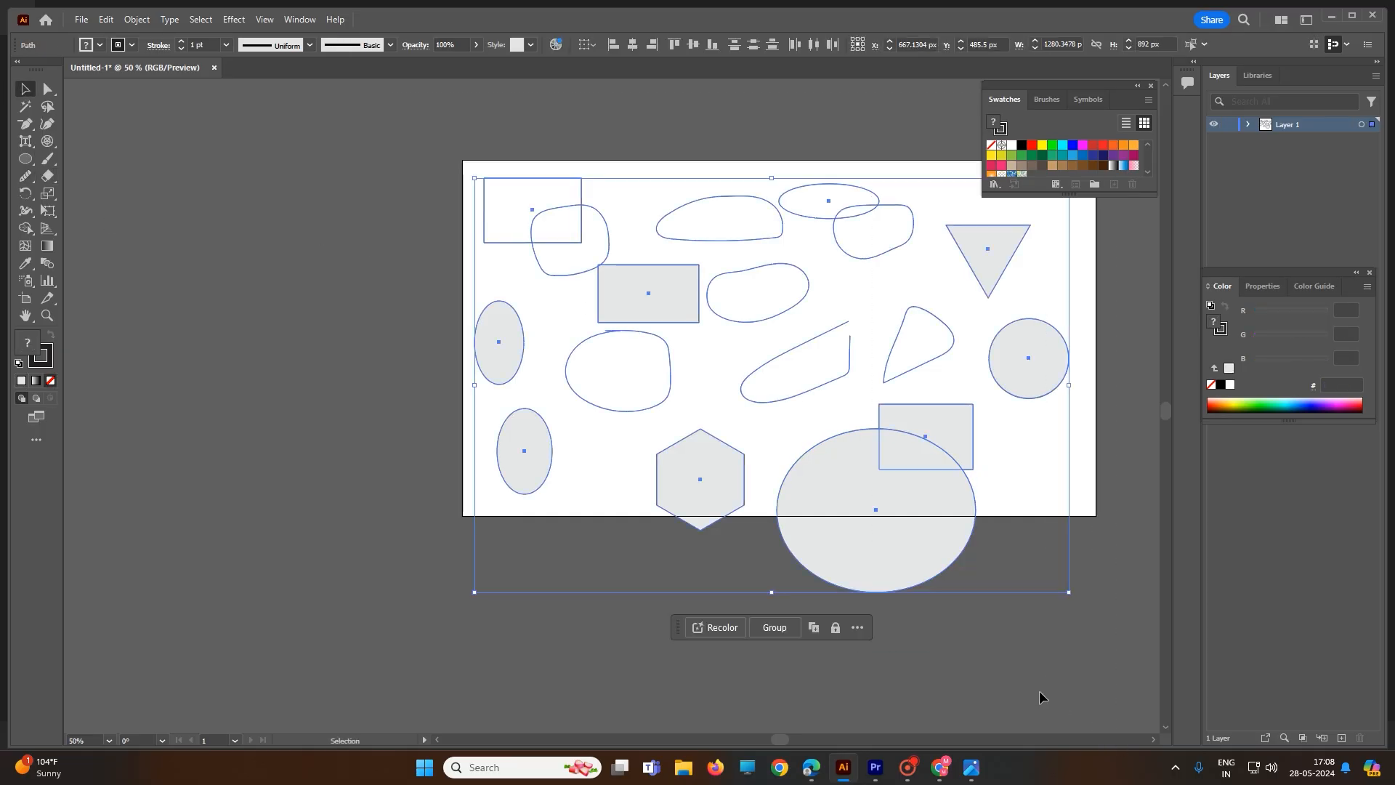
{"action": "key", "text": "Delete"}
Draw three irregular, profile-like closed outlines side by side across the artboard with the Pencil tool
{"action": "left_click", "coordinate": [25, 176]}
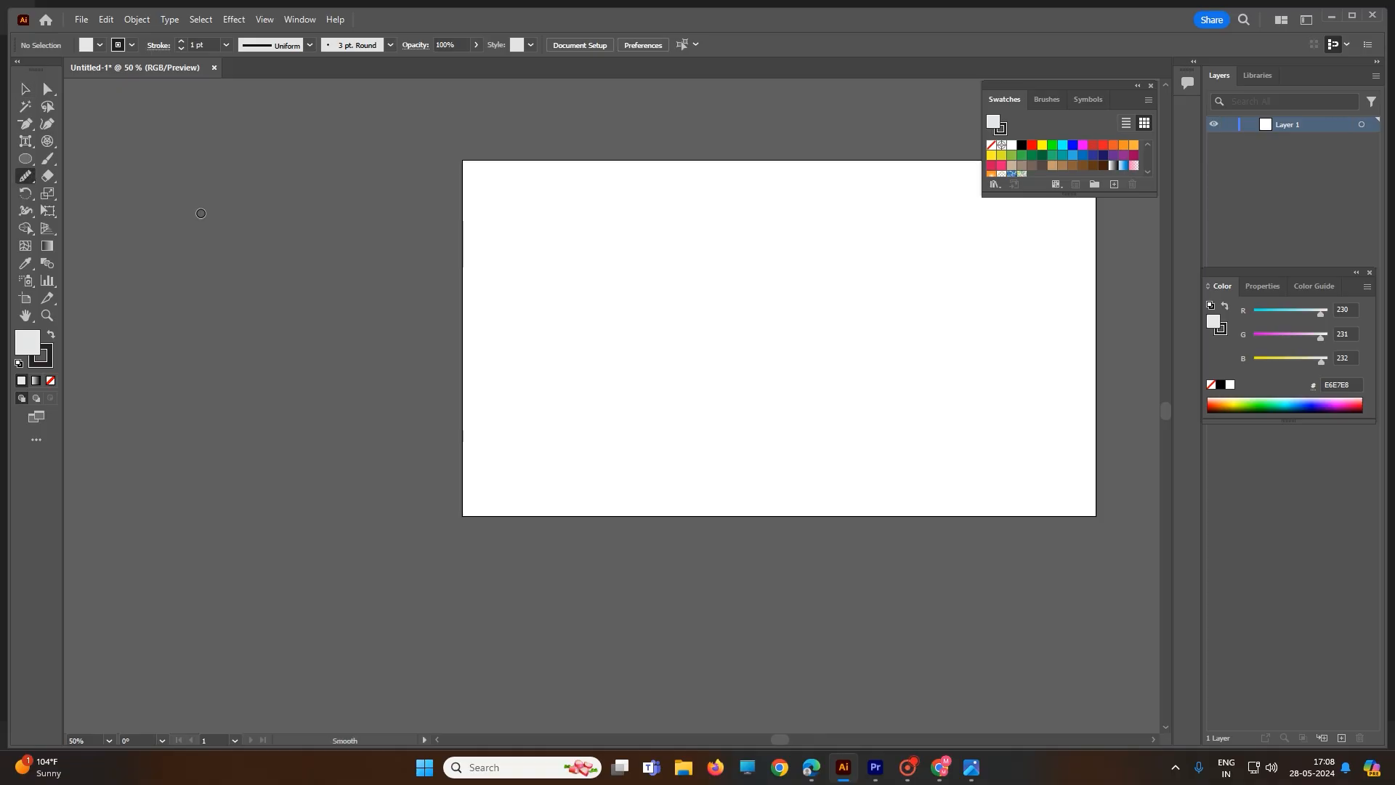
{"action": "left_click", "coordinate": [25, 176]}
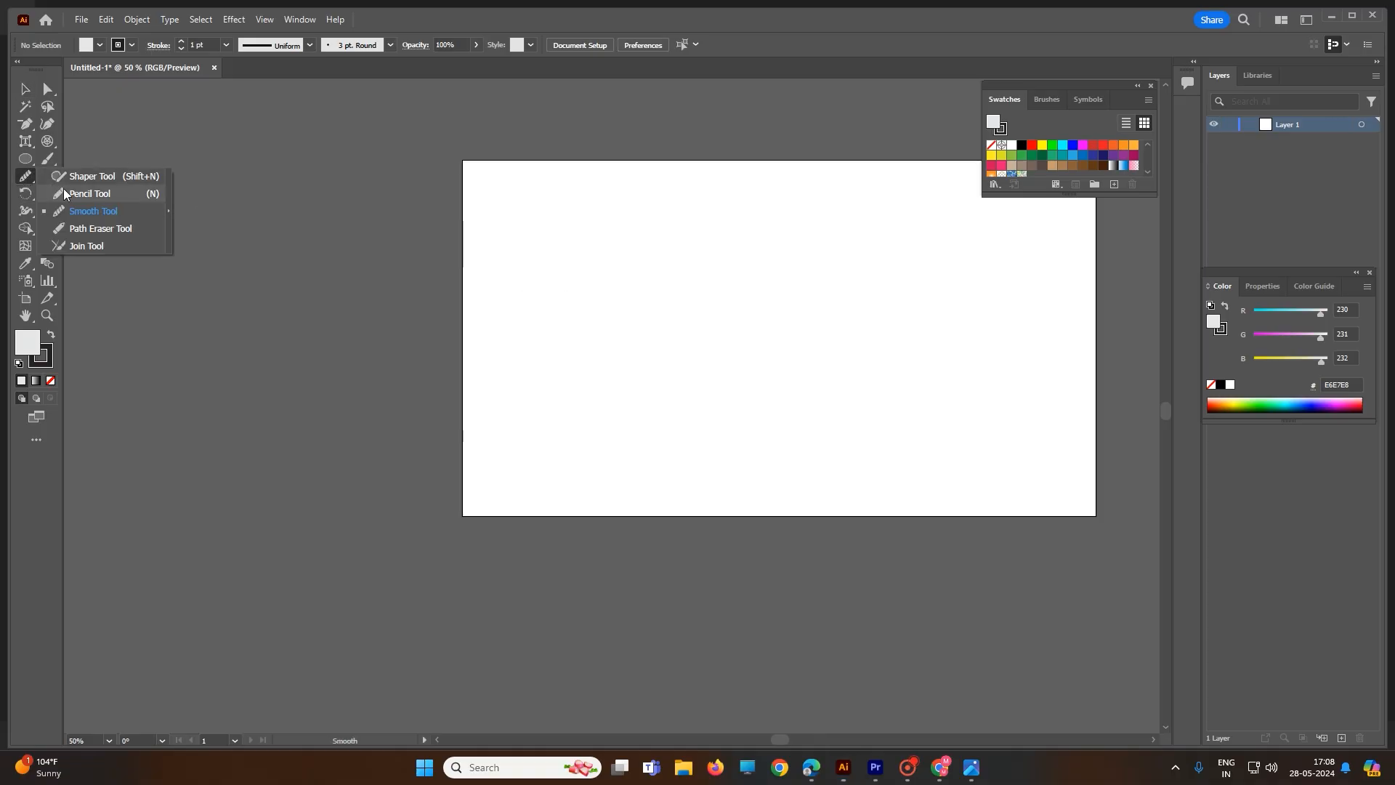
{"action": "left_click", "coordinate": [71, 192]}
{"action": "mouse_move", "coordinate": [564, 226]}
{"action": "left_mouse_down"}
{"action": "mouse_move", "coordinate": [585, 268]}
{"action": "mouse_move", "coordinate": [547, 297]}
{"action": "mouse_move", "coordinate": [563, 307]}
{"action": "mouse_move", "coordinate": [558, 345]}
{"action": "mouse_move", "coordinate": [522, 364]}
{"action": "mouse_move", "coordinate": [523, 286]}
{"action": "mouse_move", "coordinate": [568, 225]}
{"action": "left_mouse_up"}
{"action": "mouse_move", "coordinate": [672, 240]}
{"action": "left_mouse_down"}
{"action": "mouse_move", "coordinate": [660, 329]}
{"action": "mouse_move", "coordinate": [680, 348]}
{"action": "mouse_move", "coordinate": [712, 324]}
{"action": "mouse_move", "coordinate": [721, 291]}
{"action": "mouse_move", "coordinate": [721, 248]}
{"action": "mouse_move", "coordinate": [673, 242]}
{"action": "left_mouse_up"}
{"action": "mouse_move", "coordinate": [824, 228]}
{"action": "left_mouse_down"}
{"action": "mouse_move", "coordinate": [793, 254]}
{"action": "mouse_move", "coordinate": [784, 350]}
{"action": "mouse_move", "coordinate": [858, 290]}
{"action": "mouse_move", "coordinate": [864, 240]}
{"action": "mouse_move", "coordinate": [820, 230]}
{"action": "left_mouse_up"}
Apply the Smooth tool along the left edges of the middle outline and the selected right outline
{"action": "left_click", "coordinate": [25, 176]}
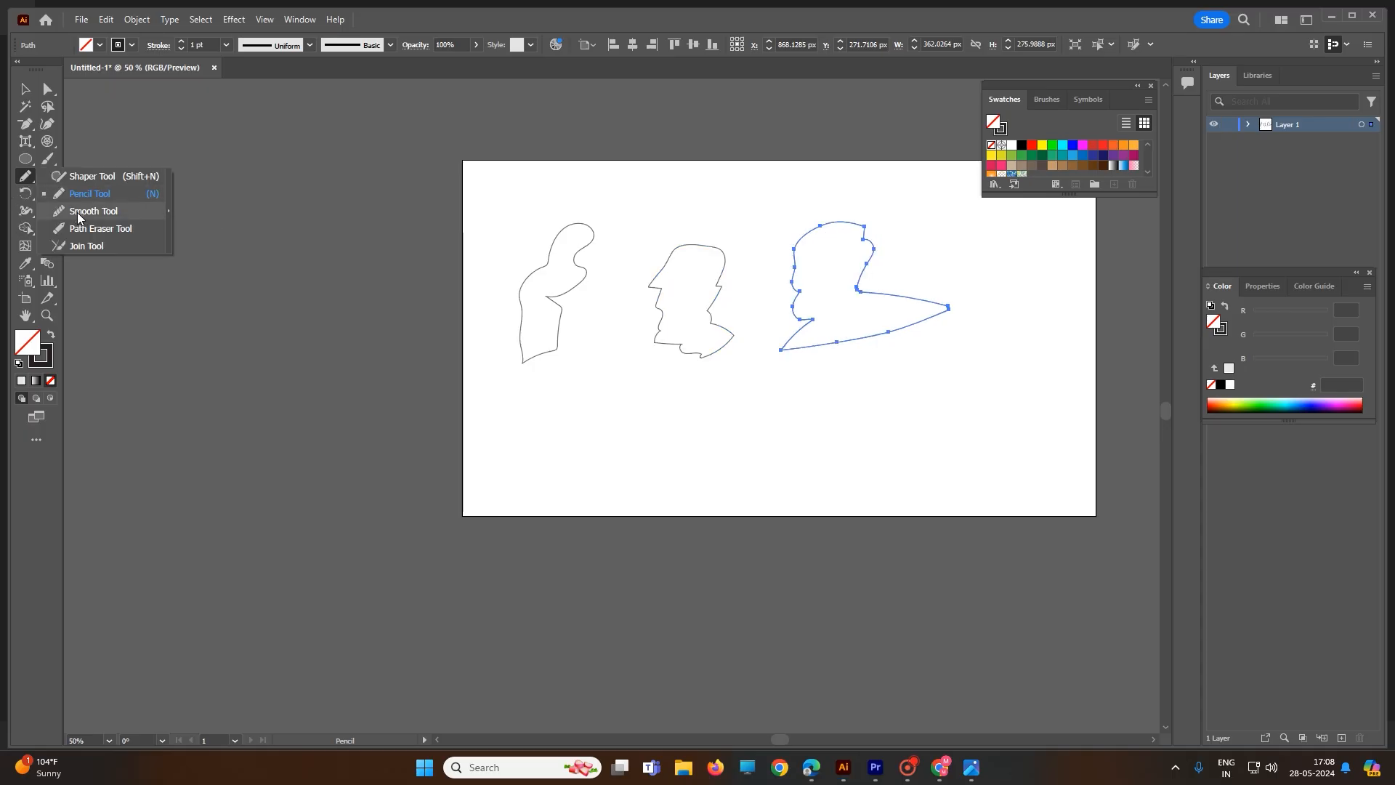
{"action": "left_click", "coordinate": [78, 213]}
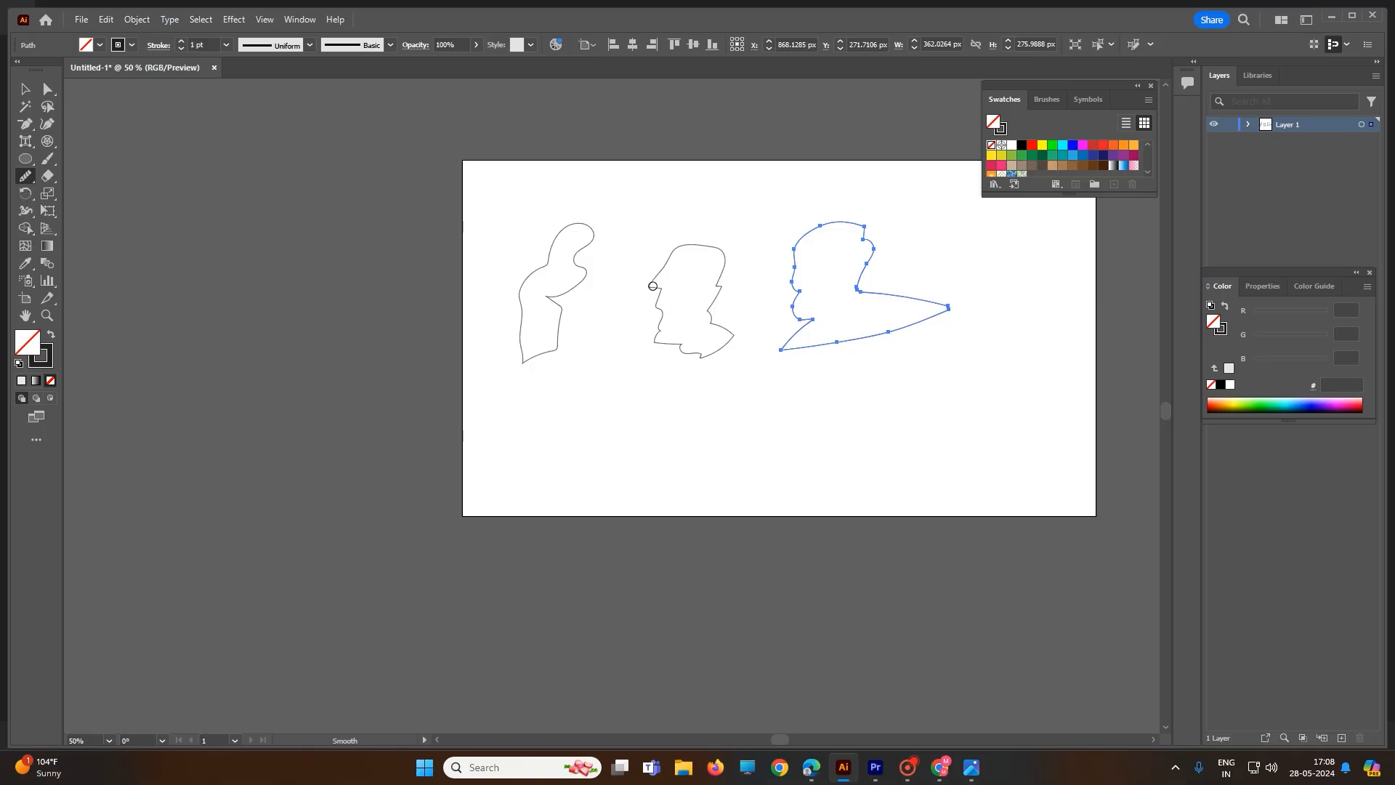
{"action": "left_click_drag", "start_coordinate": [664, 316], "coordinate": [658, 290]}
{"action": "mouse_move", "coordinate": [796, 276]}
{"action": "left_mouse_down"}
{"action": "mouse_move", "coordinate": [800, 317]}
{"action": "mouse_move", "coordinate": [797, 285]}
{"action": "left_mouse_up"}
Smooth the wavy lower-left edge and the sharp inner corner of the right outline
{"action": "scroll", "coordinate": [817, 327], "scroll_direction": "up", "scroll_amount": 5}
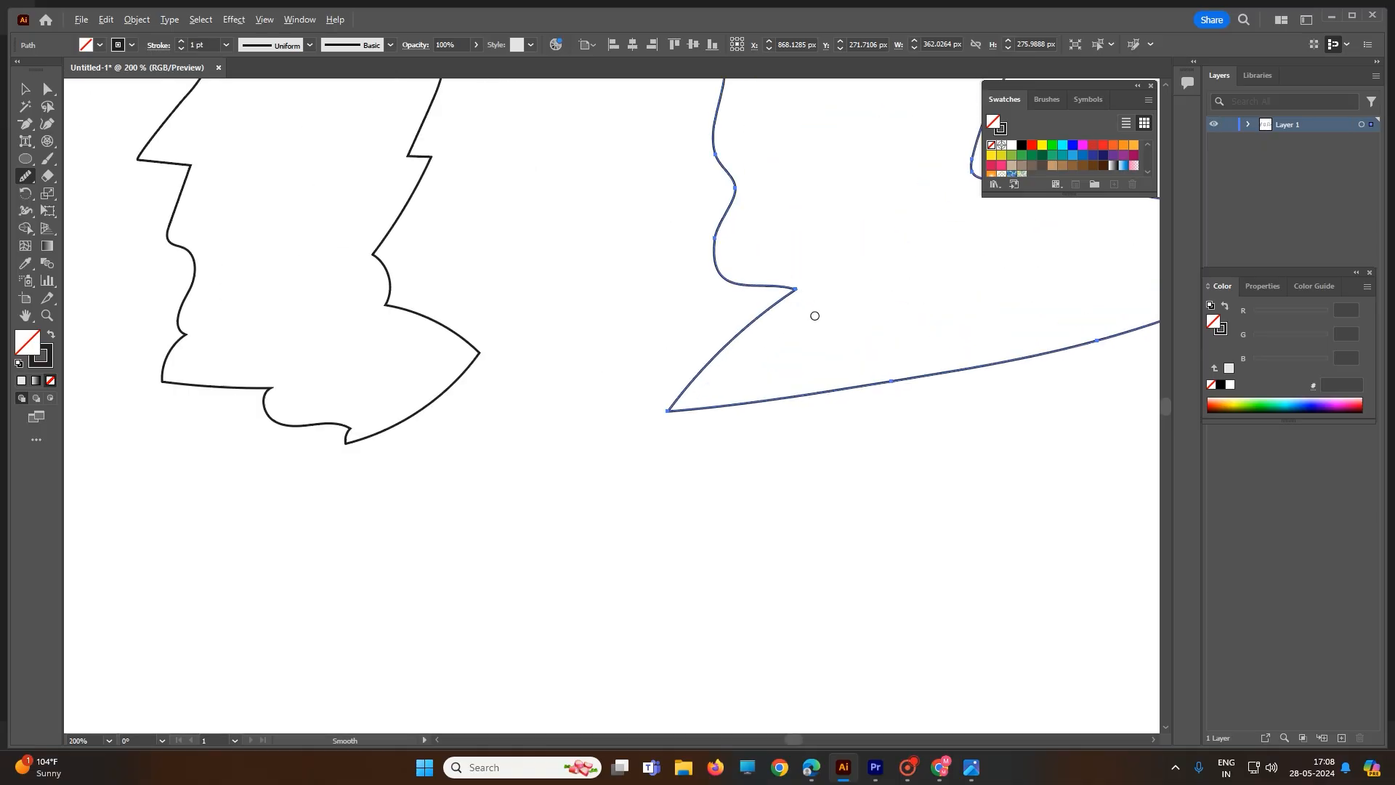
{"action": "mouse_move", "coordinate": [678, 178]}
{"action": "left_mouse_down"}
{"action": "mouse_move", "coordinate": [697, 109]}
{"action": "mouse_move", "coordinate": [681, 190]}
{"action": "mouse_move", "coordinate": [687, 97]}
{"action": "mouse_move", "coordinate": [699, 159]}
{"action": "left_mouse_up"}
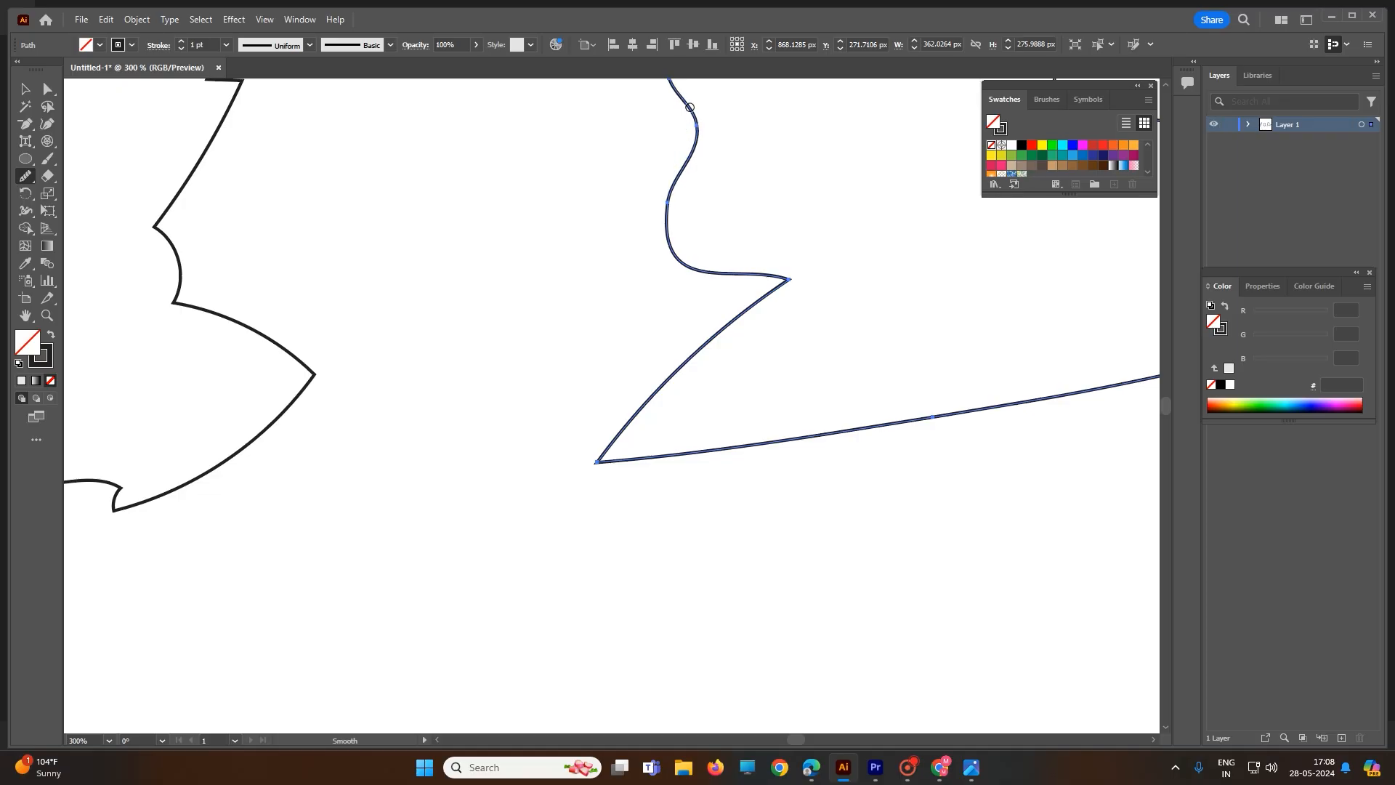
{"action": "mouse_move", "coordinate": [690, 107]}
{"action": "left_mouse_down"}
{"action": "mouse_move", "coordinate": [688, 237]}
{"action": "mouse_move", "coordinate": [671, 214]}
{"action": "mouse_move", "coordinate": [676, 203]}
{"action": "mouse_move", "coordinate": [735, 274]}
{"action": "mouse_move", "coordinate": [802, 295]}
{"action": "mouse_move", "coordinate": [775, 289]}
{"action": "mouse_move", "coordinate": [760, 307]}
{"action": "mouse_move", "coordinate": [795, 288]}
{"action": "mouse_move", "coordinate": [741, 269]}
{"action": "mouse_move", "coordinate": [801, 277]}
{"action": "left_mouse_up"}
{"action": "left_click_drag", "start_coordinate": [698, 268], "coordinate": [785, 277]}
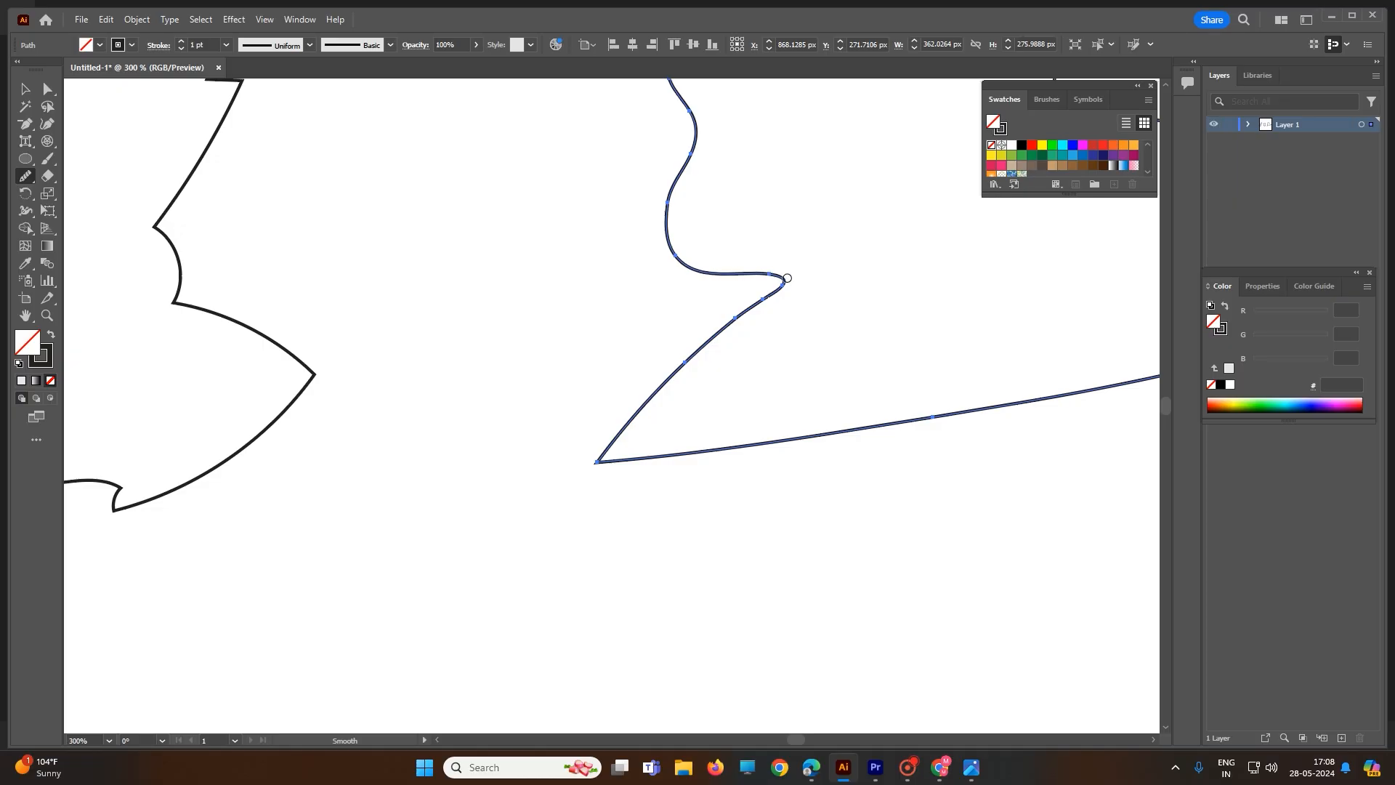
{"action": "left_click_drag", "start_coordinate": [667, 218], "coordinate": [678, 256]}
Smooth the sharp corner and notch at the upper right of the right outline's head
{"action": "scroll", "coordinate": [715, 344], "scroll_direction": "down", "scroll_amount": 3}
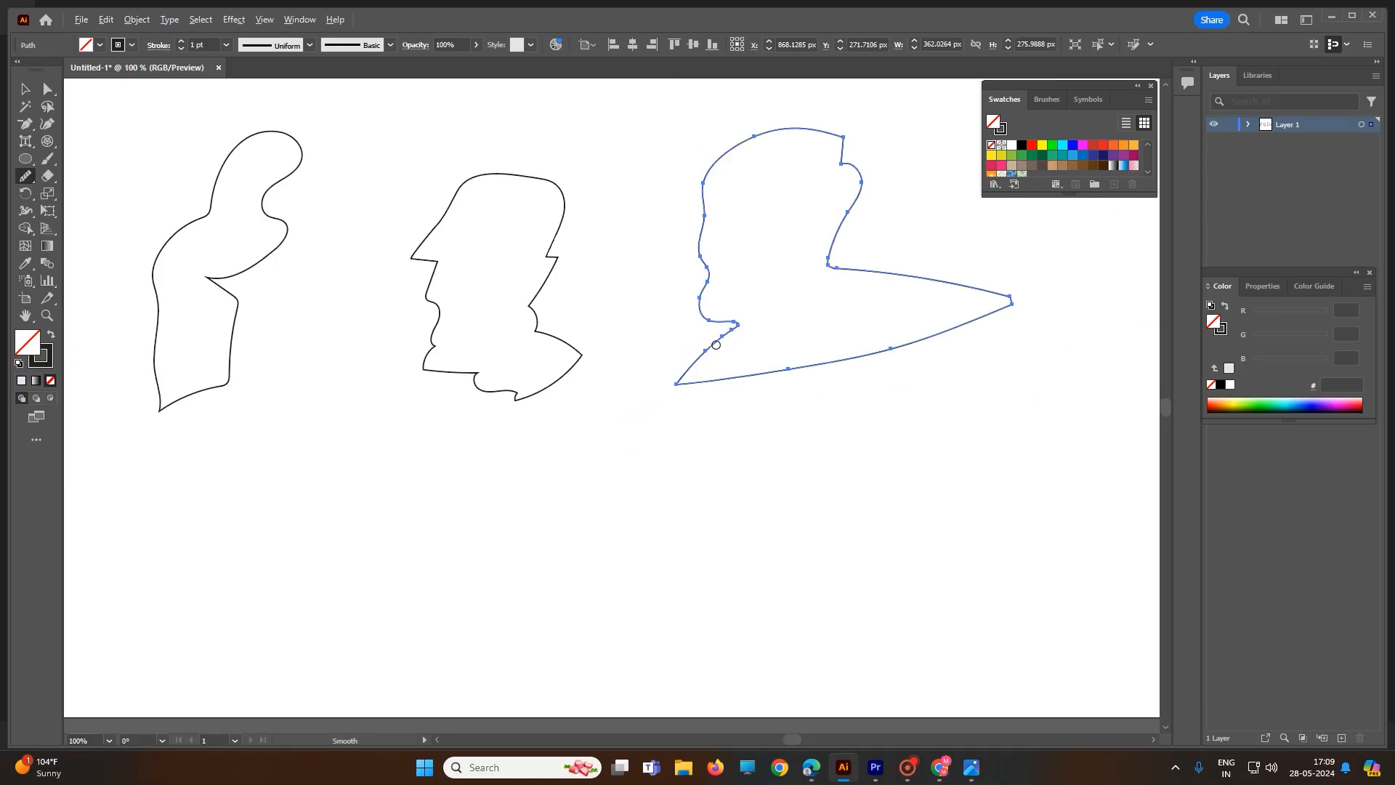
{"action": "left_click_drag", "start_coordinate": [847, 140], "coordinate": [852, 165]}
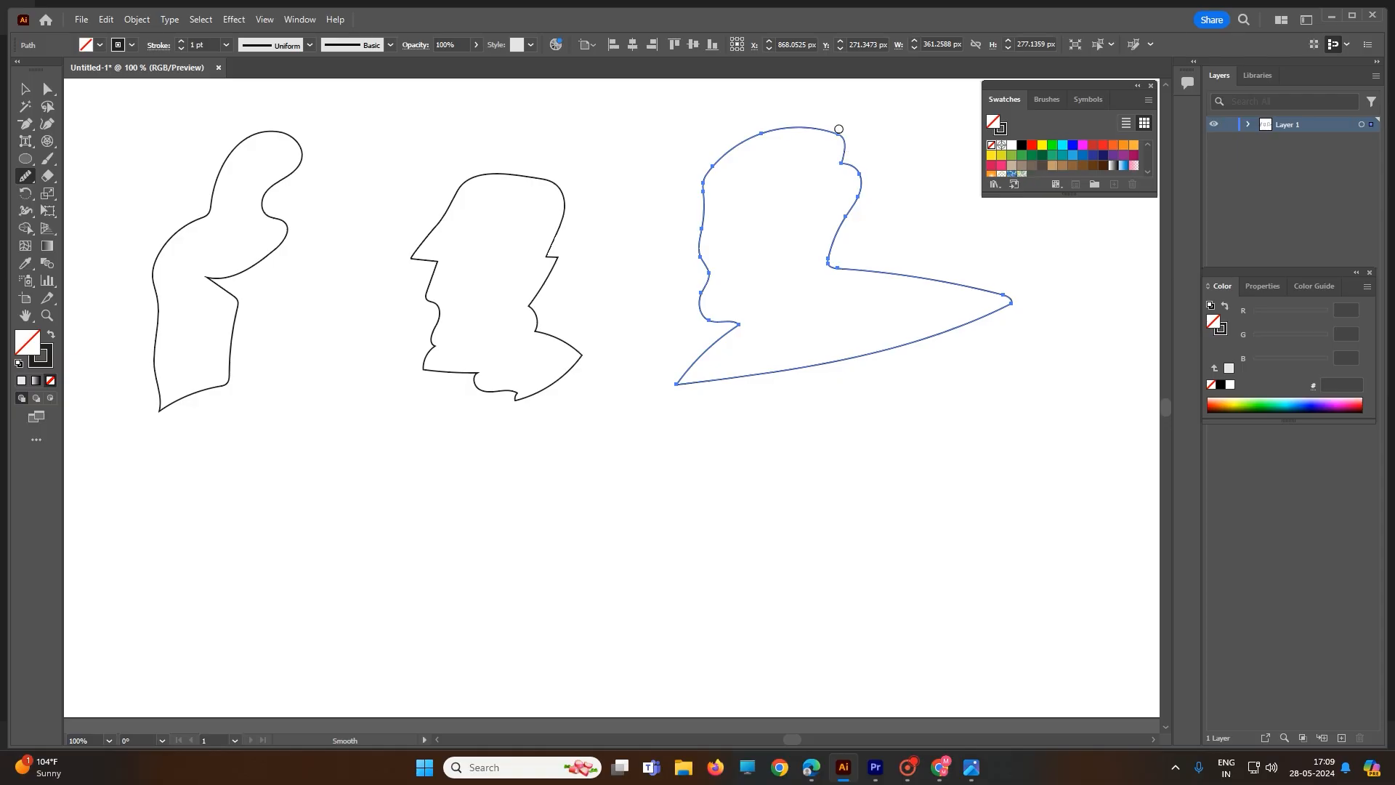
{"action": "mouse_move", "coordinate": [839, 129]}
{"action": "left_mouse_down"}
{"action": "mouse_move", "coordinate": [856, 164]}
{"action": "mouse_move", "coordinate": [808, 122]}
{"action": "left_mouse_up"}
Erase short segments from the left, upper-left, right and lower edges of the right outline with the Path Eraser
{"action": "left_click", "coordinate": [26, 176]}
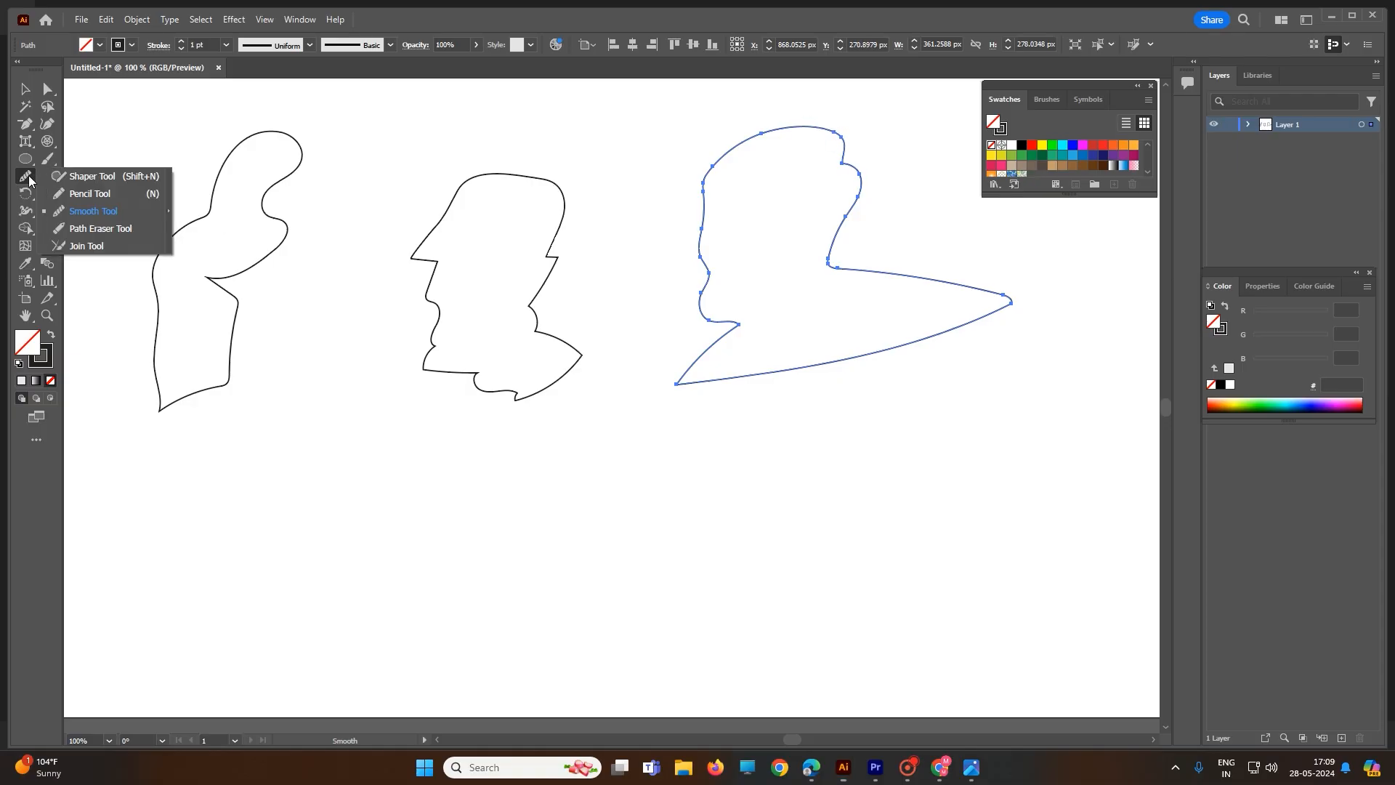
{"action": "left_click", "coordinate": [101, 229]}
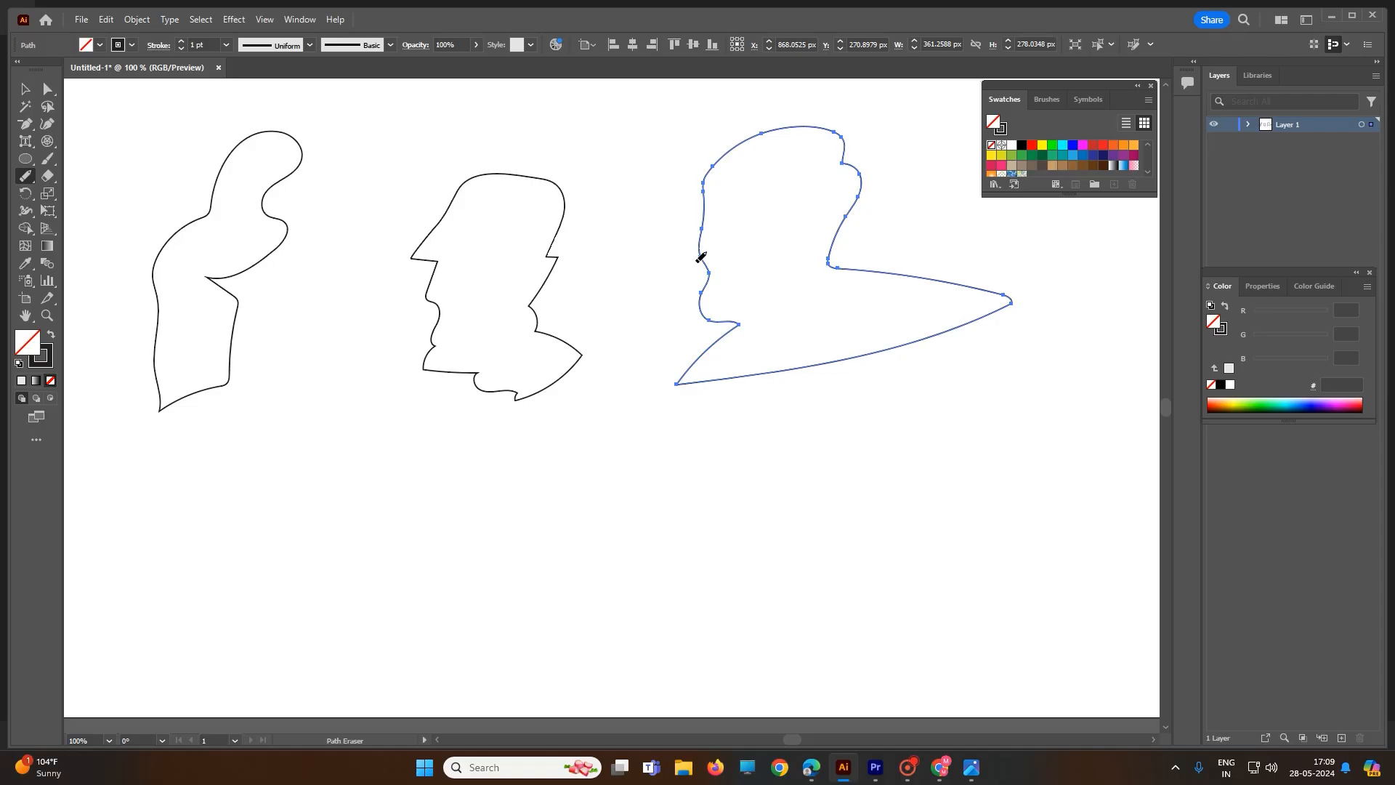
{"action": "mouse_move", "coordinate": [700, 260]}
{"action": "left_mouse_down"}
{"action": "mouse_move", "coordinate": [701, 234]}
{"action": "mouse_move", "coordinate": [702, 250]}
{"action": "left_mouse_up"}
{"action": "left_click_drag", "start_coordinate": [749, 142], "coordinate": [732, 148]}
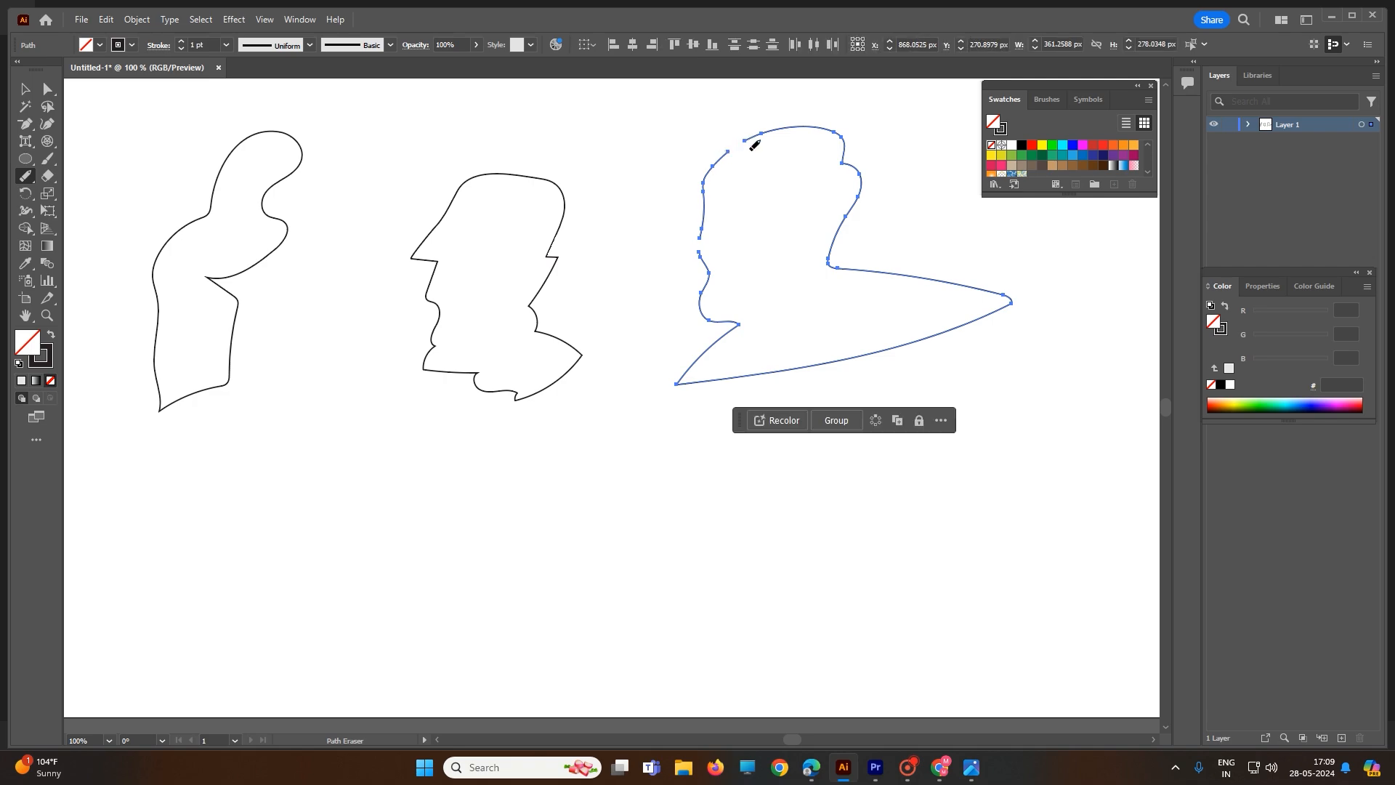
{"action": "mouse_move", "coordinate": [836, 252]}
{"action": "left_mouse_down"}
{"action": "mouse_move", "coordinate": [835, 264]}
{"action": "mouse_move", "coordinate": [945, 285]}
{"action": "left_mouse_up"}
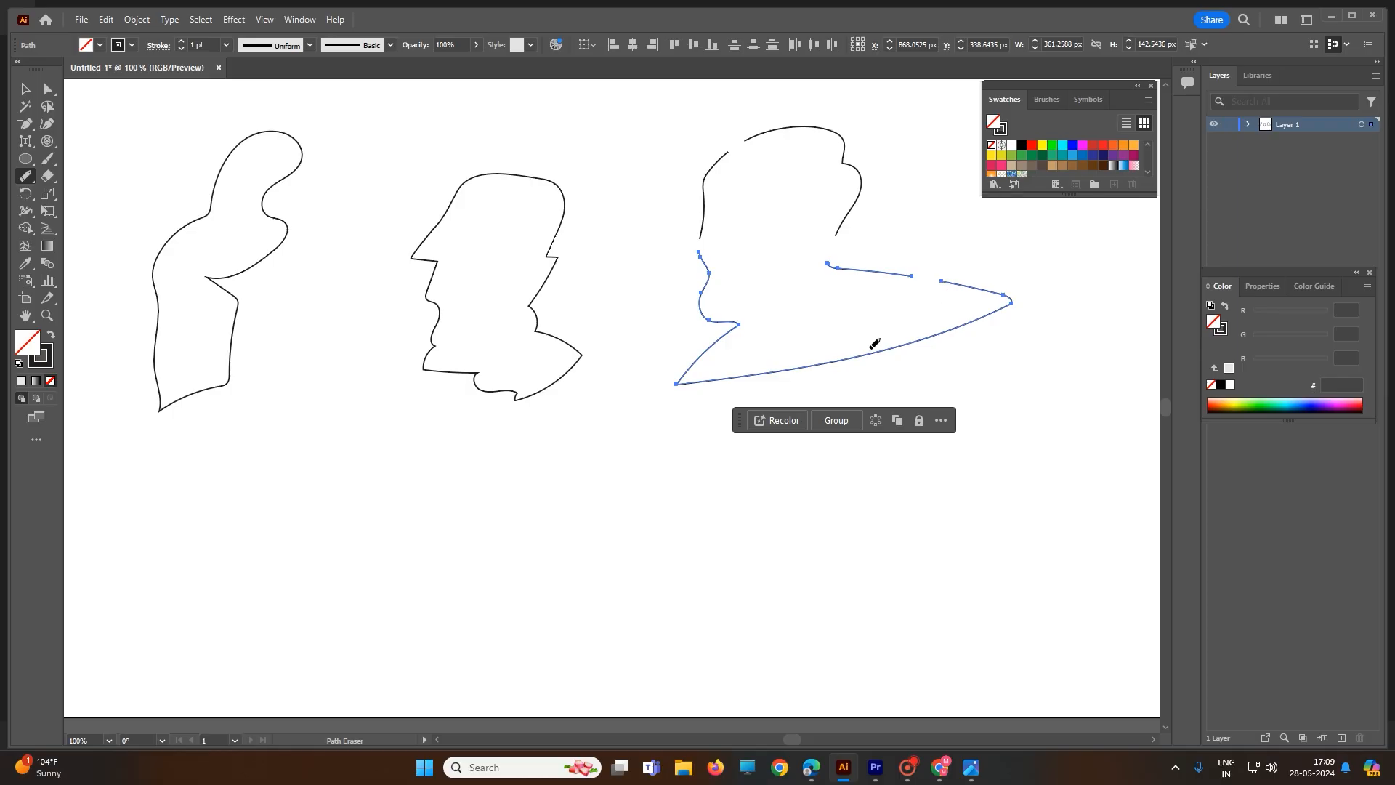
{"action": "left_click_drag", "start_coordinate": [874, 346], "coordinate": [916, 349]}
Select the middle outline and erase a gap in each of its side edges with the Path Eraser
{"action": "left_click", "coordinate": [26, 89]}
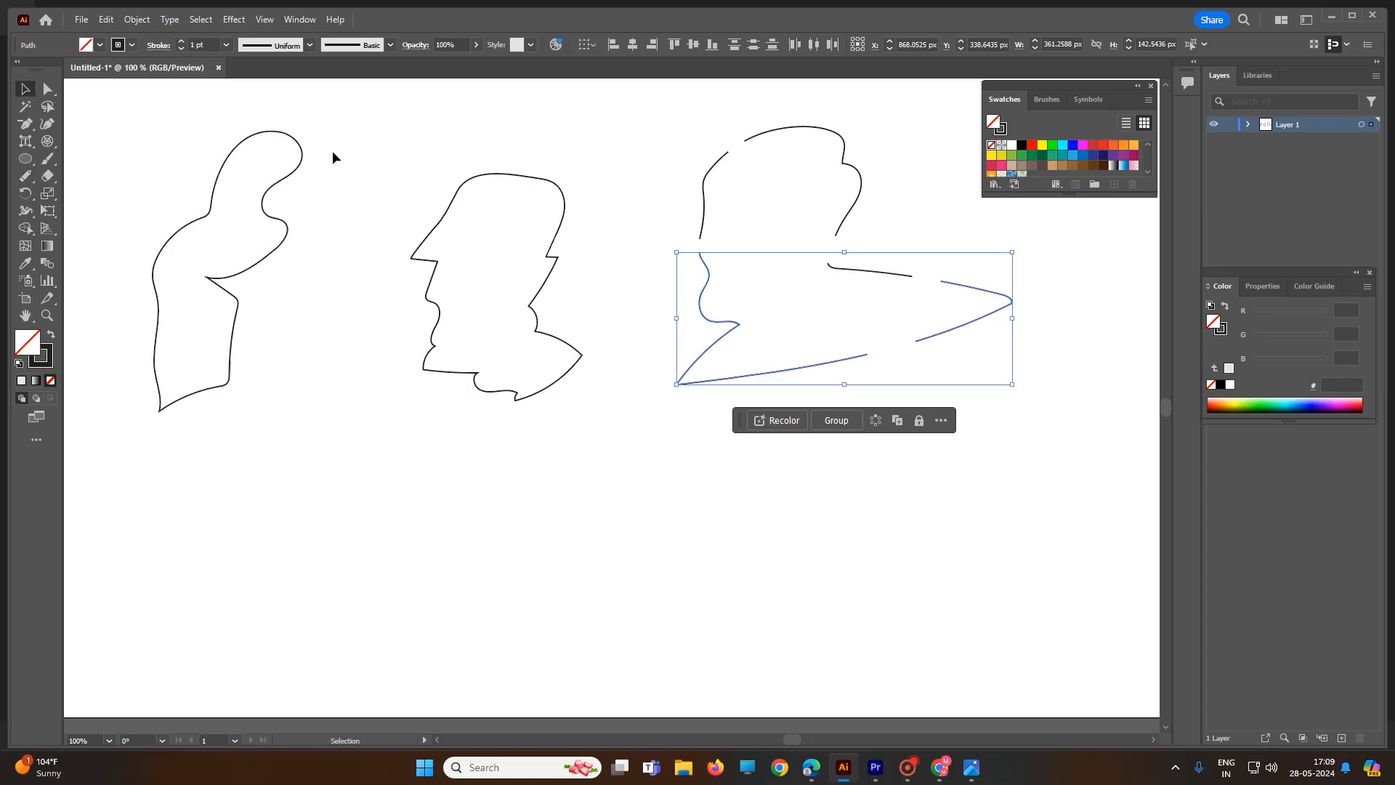
{"action": "left_click_drag", "start_coordinate": [344, 117], "coordinate": [631, 407]}
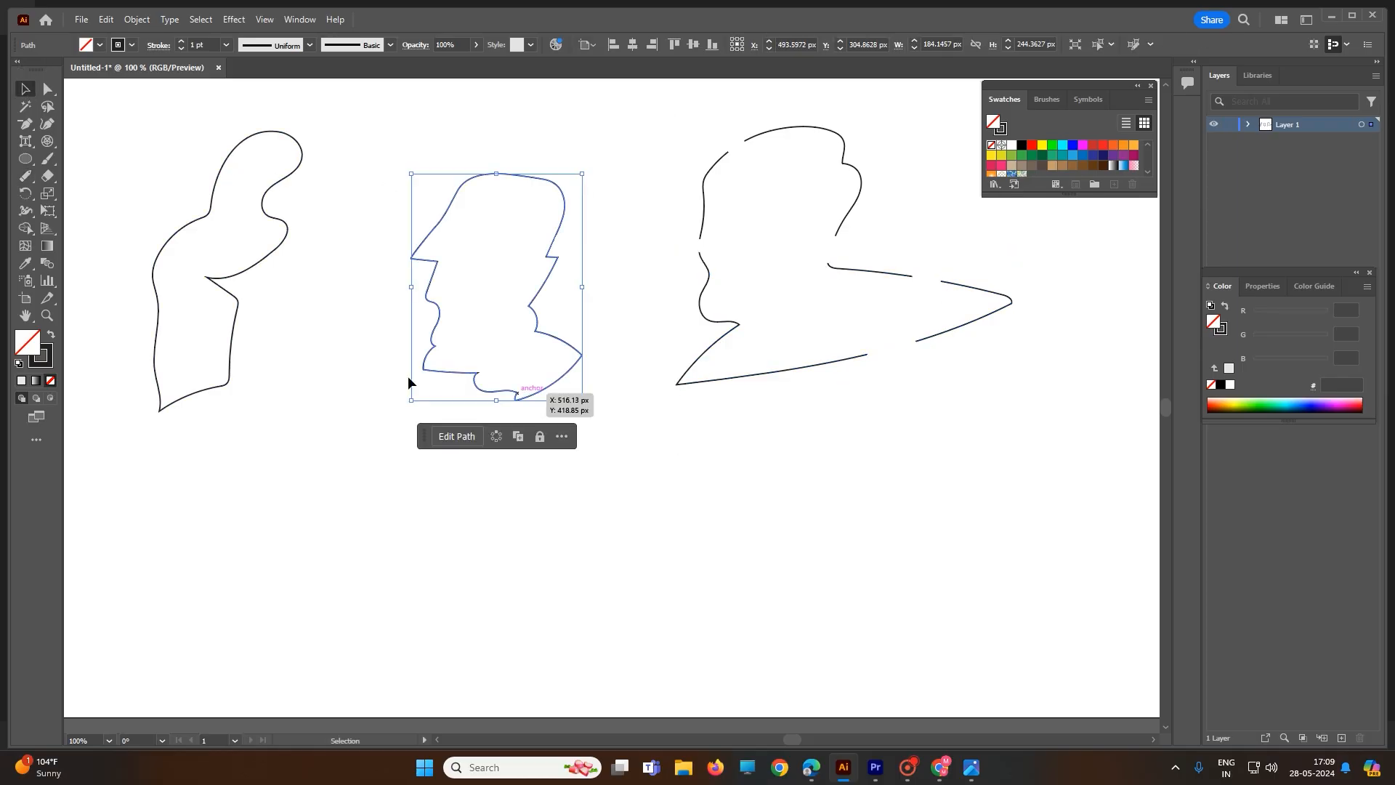
{"action": "left_click", "coordinate": [28, 177]}
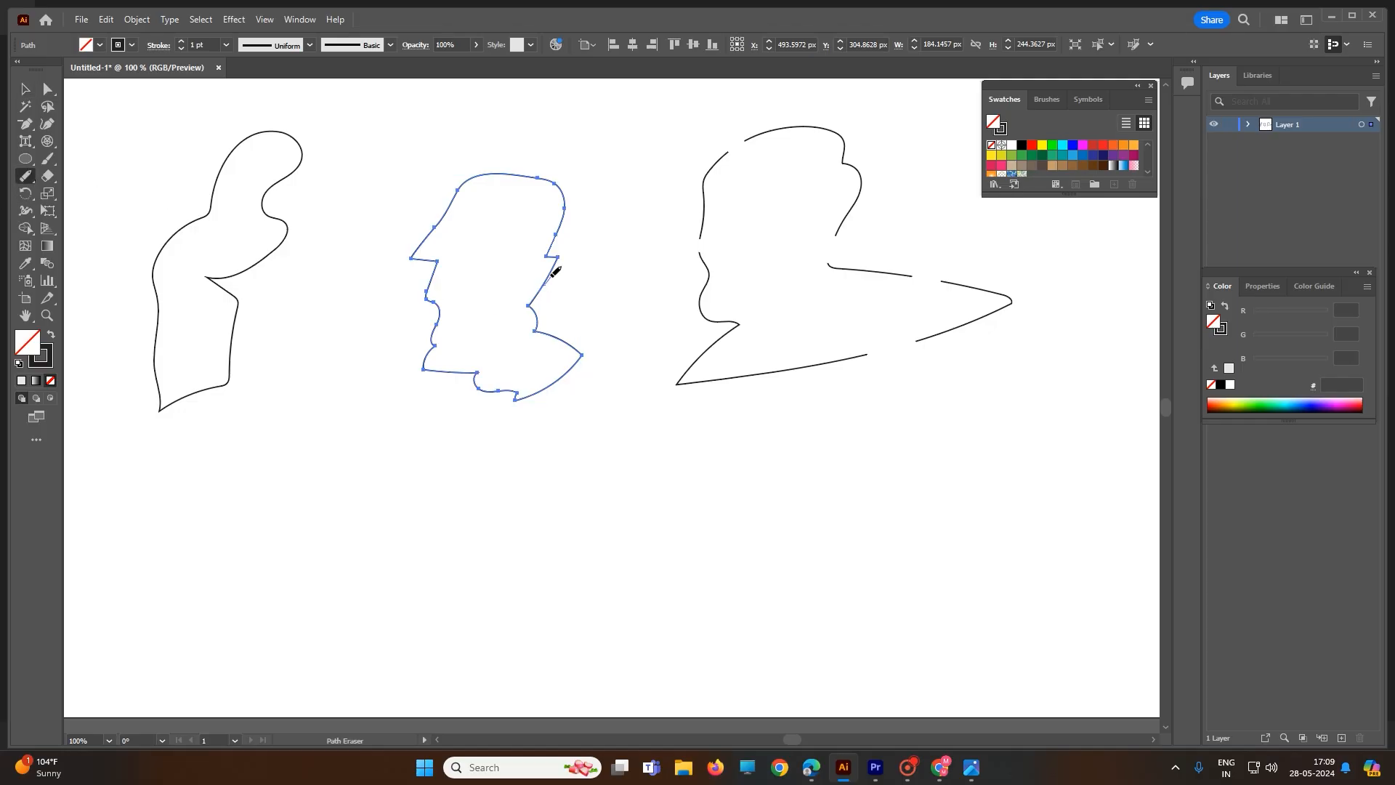
{"action": "left_click_drag", "start_coordinate": [554, 271], "coordinate": [554, 275]}
{"action": "left_click_drag", "start_coordinate": [435, 276], "coordinate": [429, 292]}
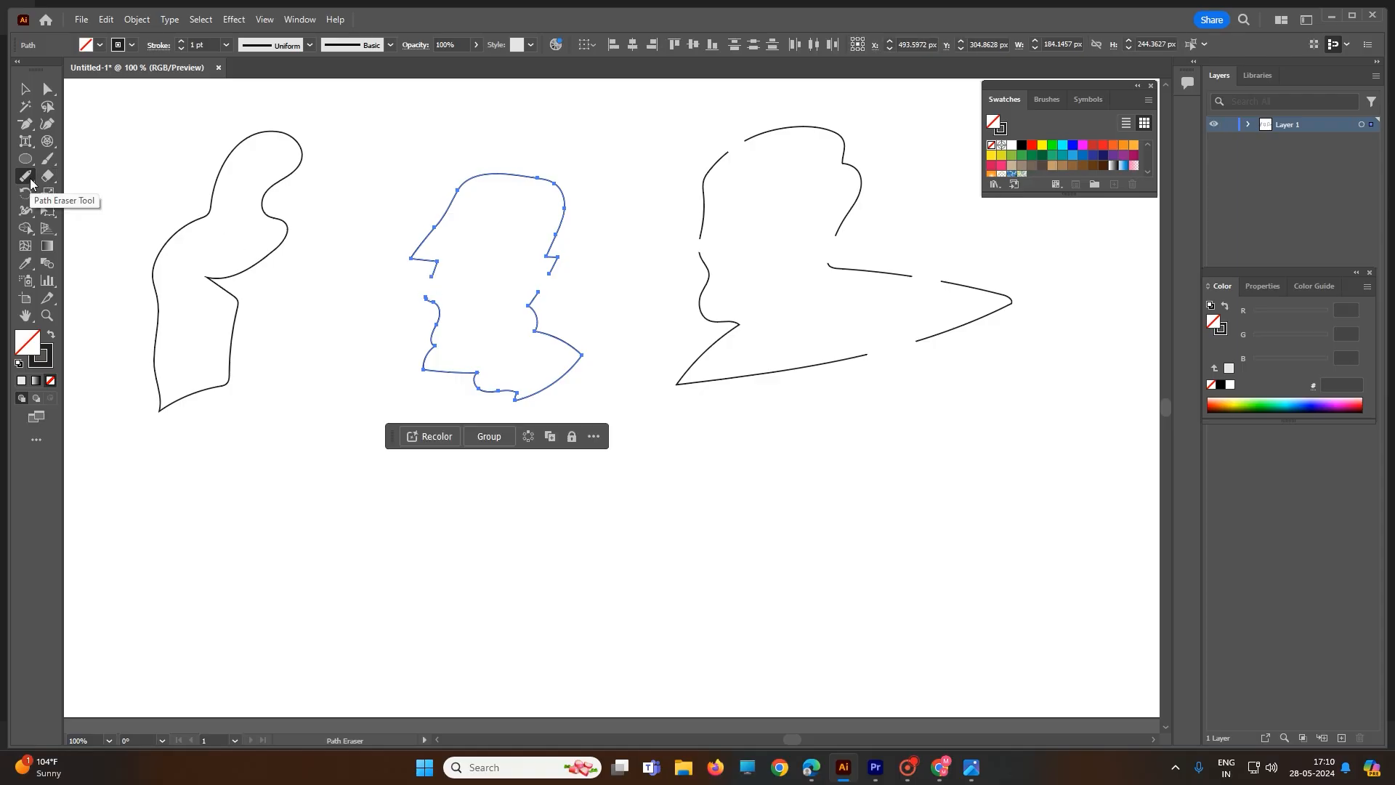
Select the left outline and fill it with yellow (FFFF00)
{"action": "left_click", "coordinate": [33, 93]}
{"action": "left_click", "coordinate": [213, 205]}
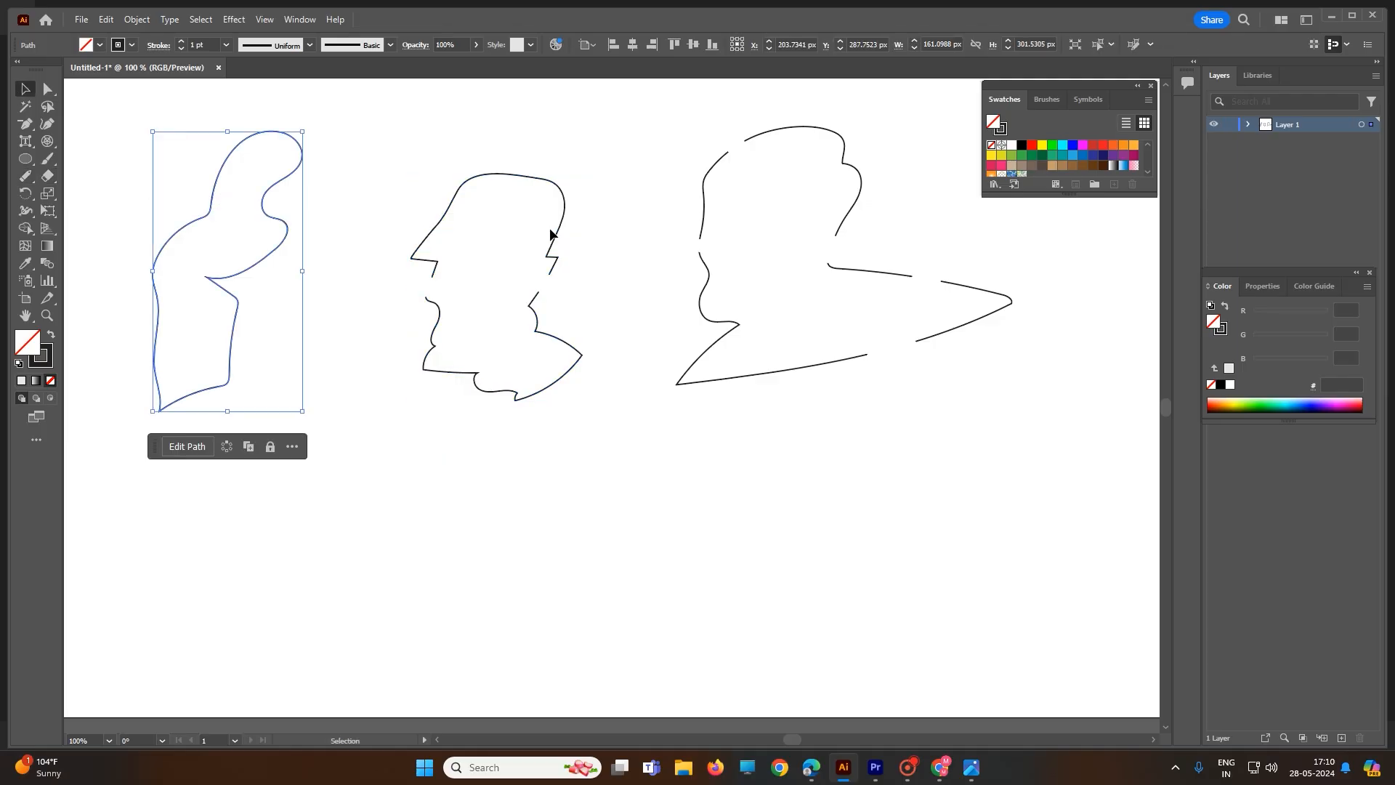
{"action": "left_click", "coordinate": [1039, 150]}
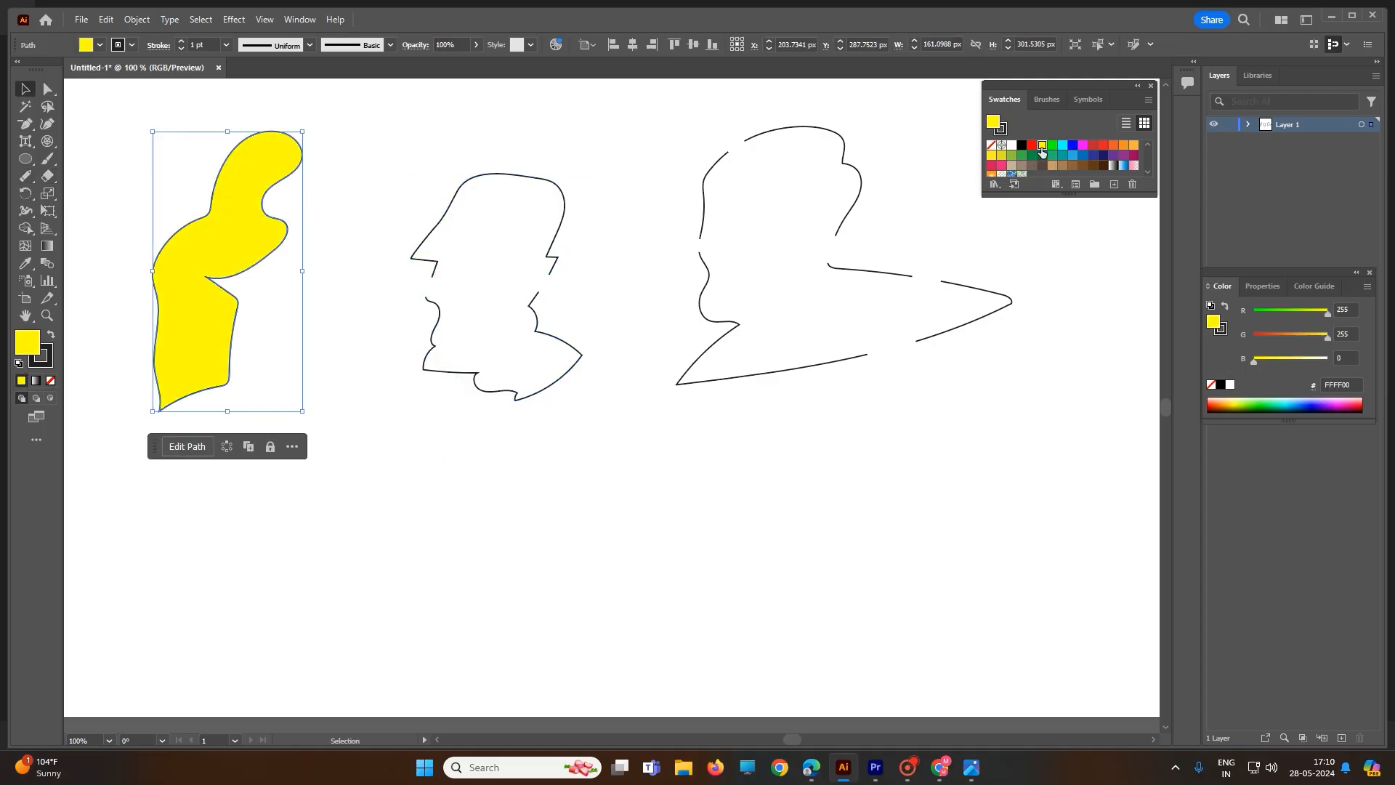
Erase segments from the right edge and the left shoulder of the yellow shape with the Path Eraser
{"action": "left_click", "coordinate": [25, 179]}
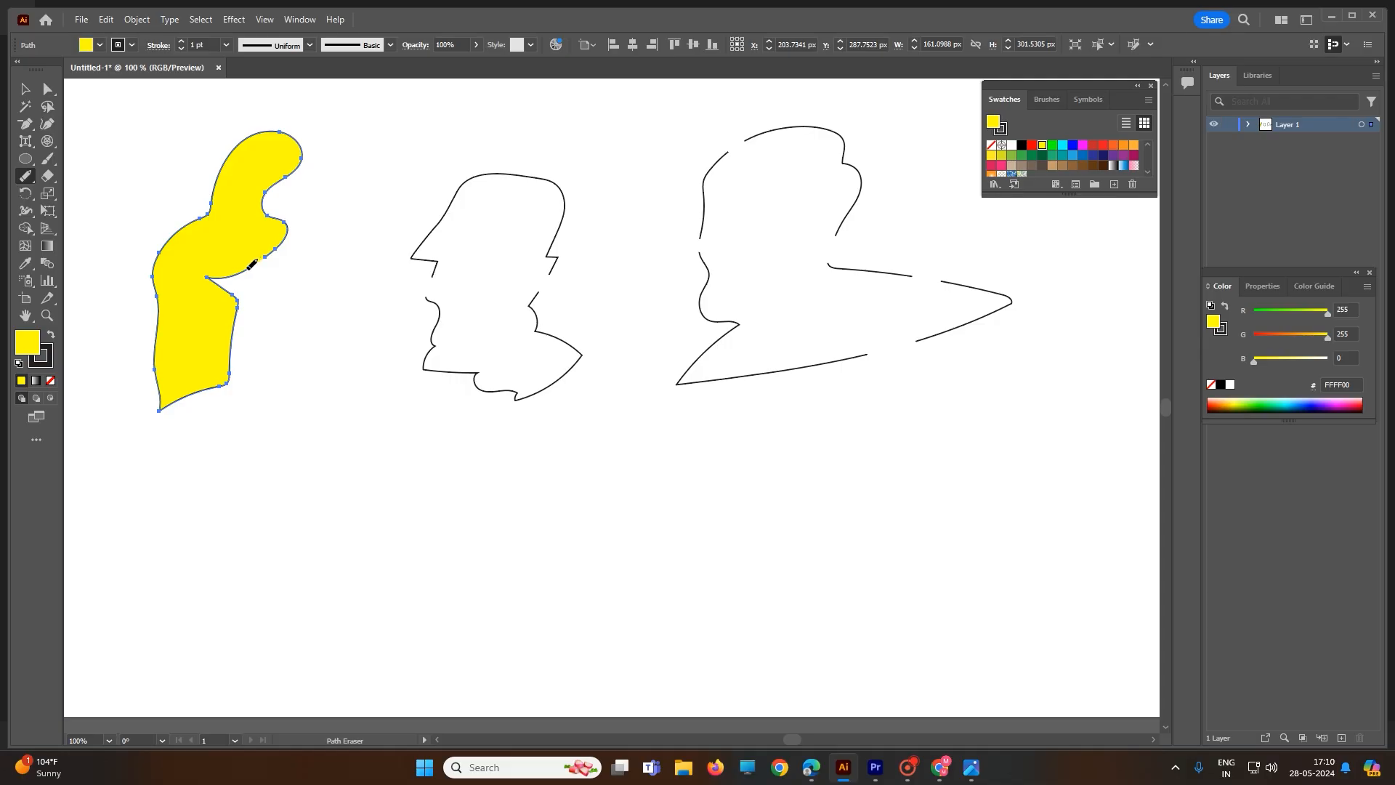
{"action": "mouse_move", "coordinate": [251, 265]}
{"action": "left_mouse_down"}
{"action": "mouse_move", "coordinate": [210, 274]}
{"action": "mouse_move", "coordinate": [234, 294]}
{"action": "mouse_move", "coordinate": [234, 336]}
{"action": "left_mouse_up"}
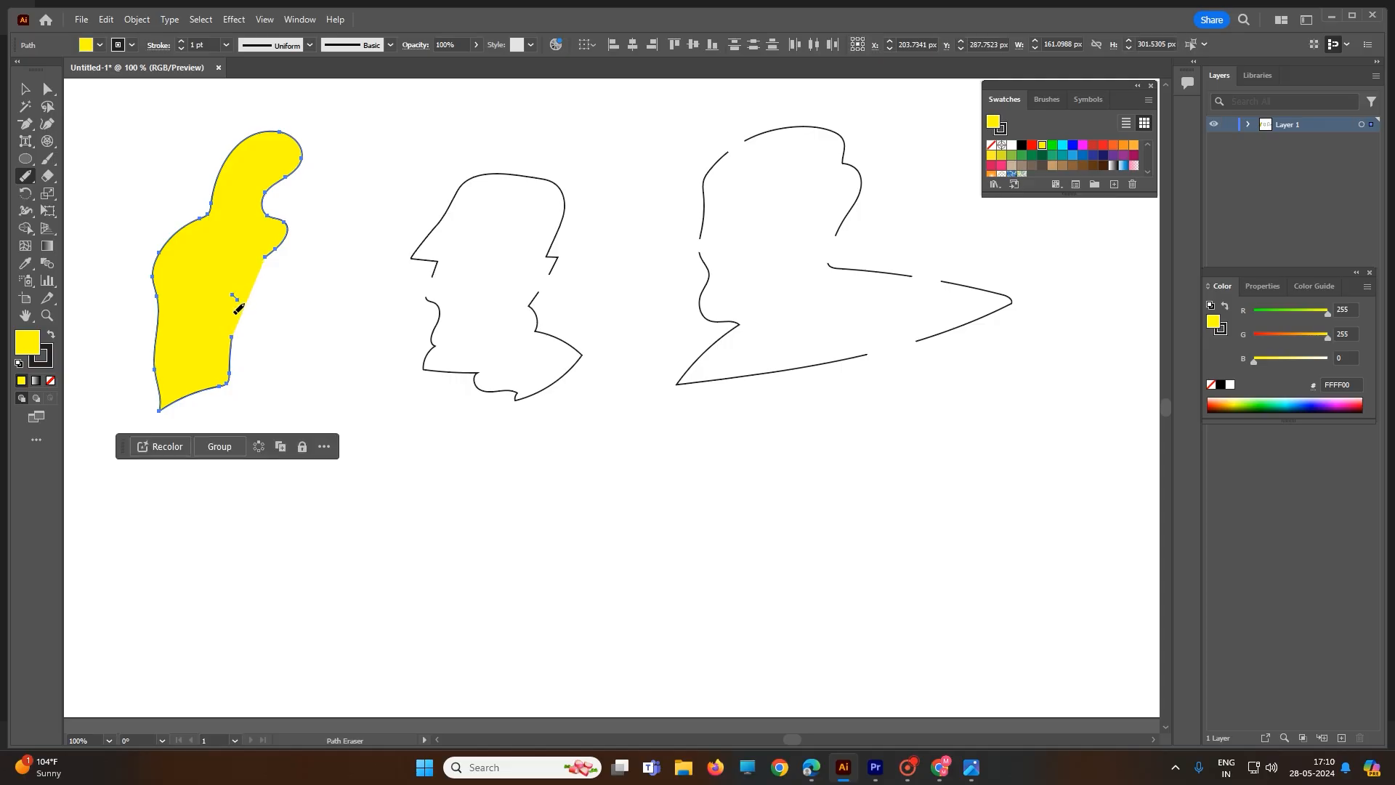
{"action": "left_click_drag", "start_coordinate": [287, 239], "coordinate": [287, 227]}
{"action": "left_click_drag", "start_coordinate": [182, 228], "coordinate": [162, 247]}
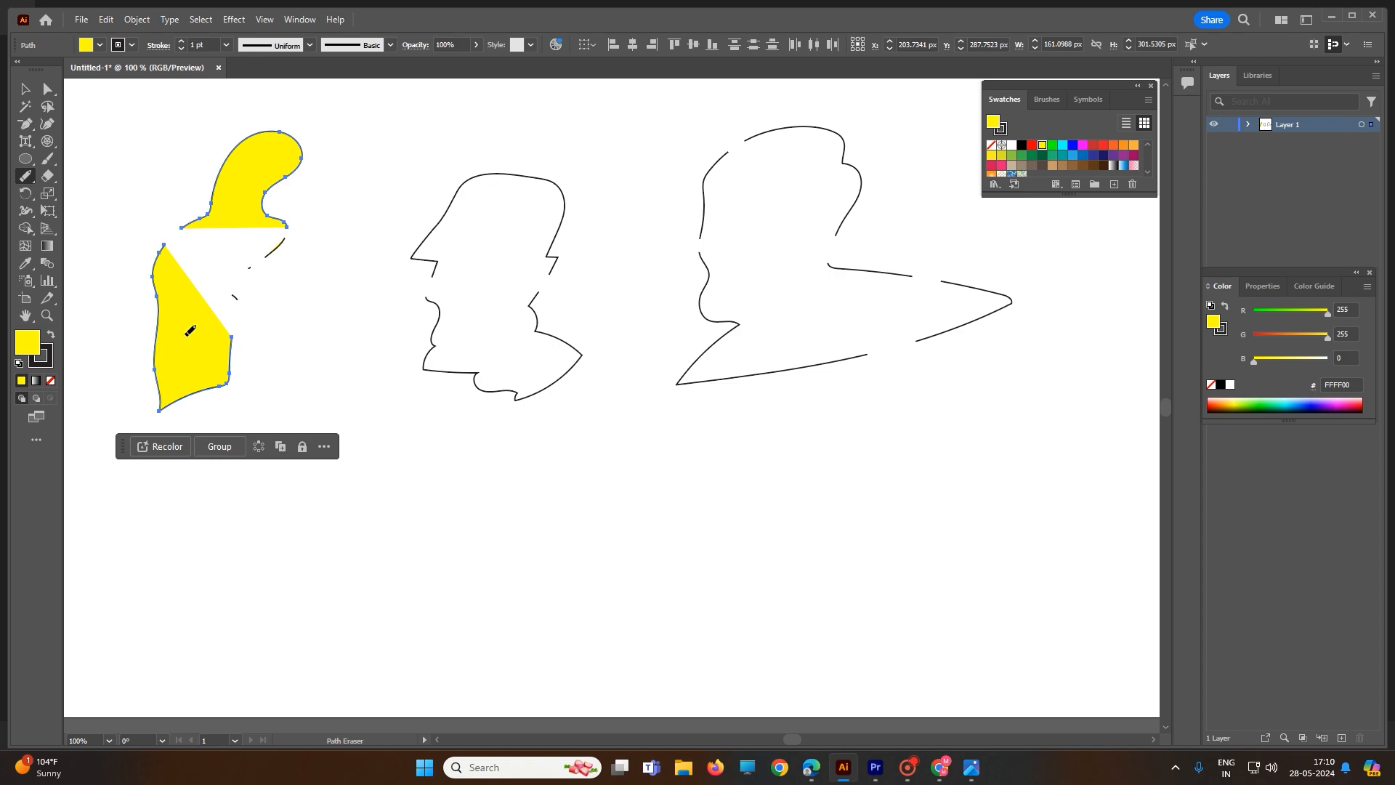
Reconnect the two main pieces of the yellow shape across the left and right gaps with the Join tool
{"action": "left_click", "coordinate": [26, 178]}
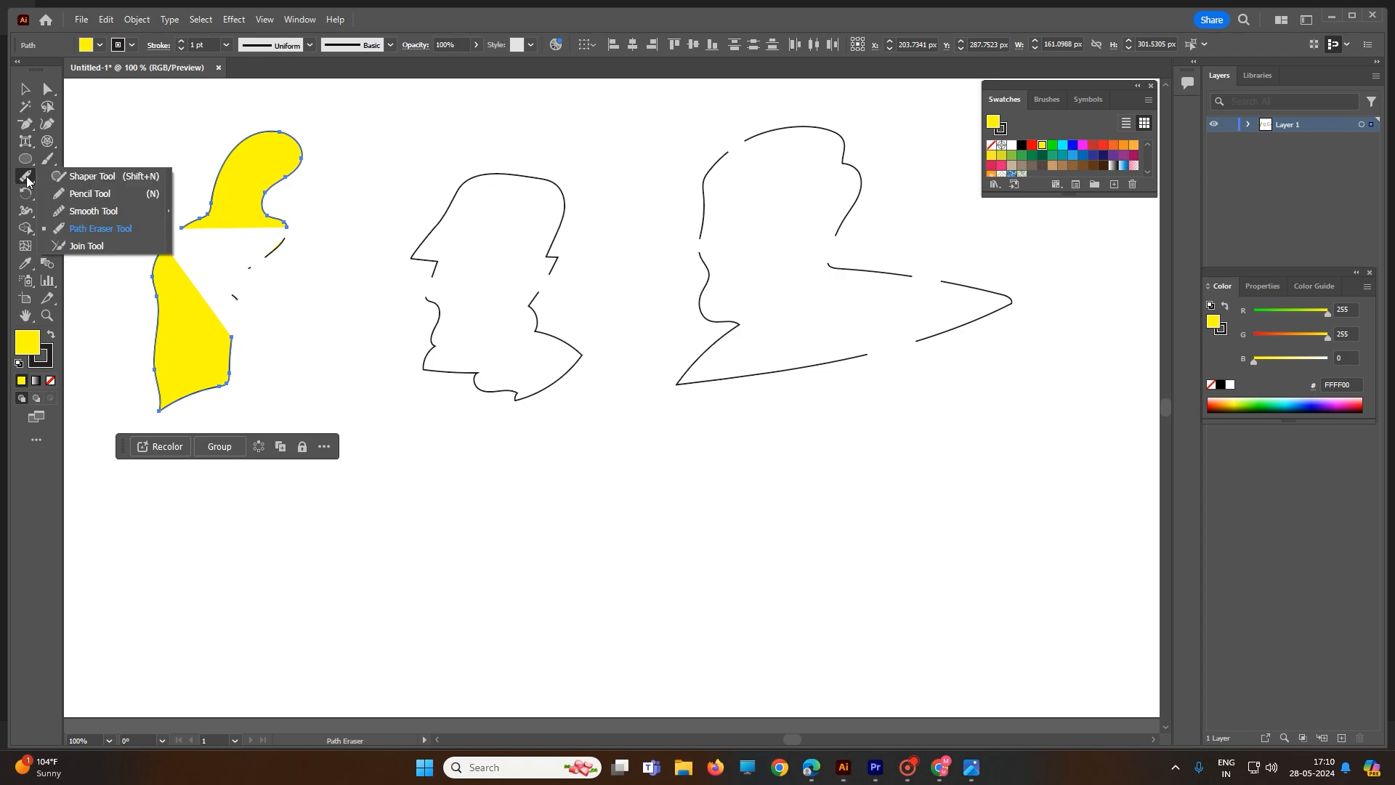
{"action": "left_click", "coordinate": [81, 246]}
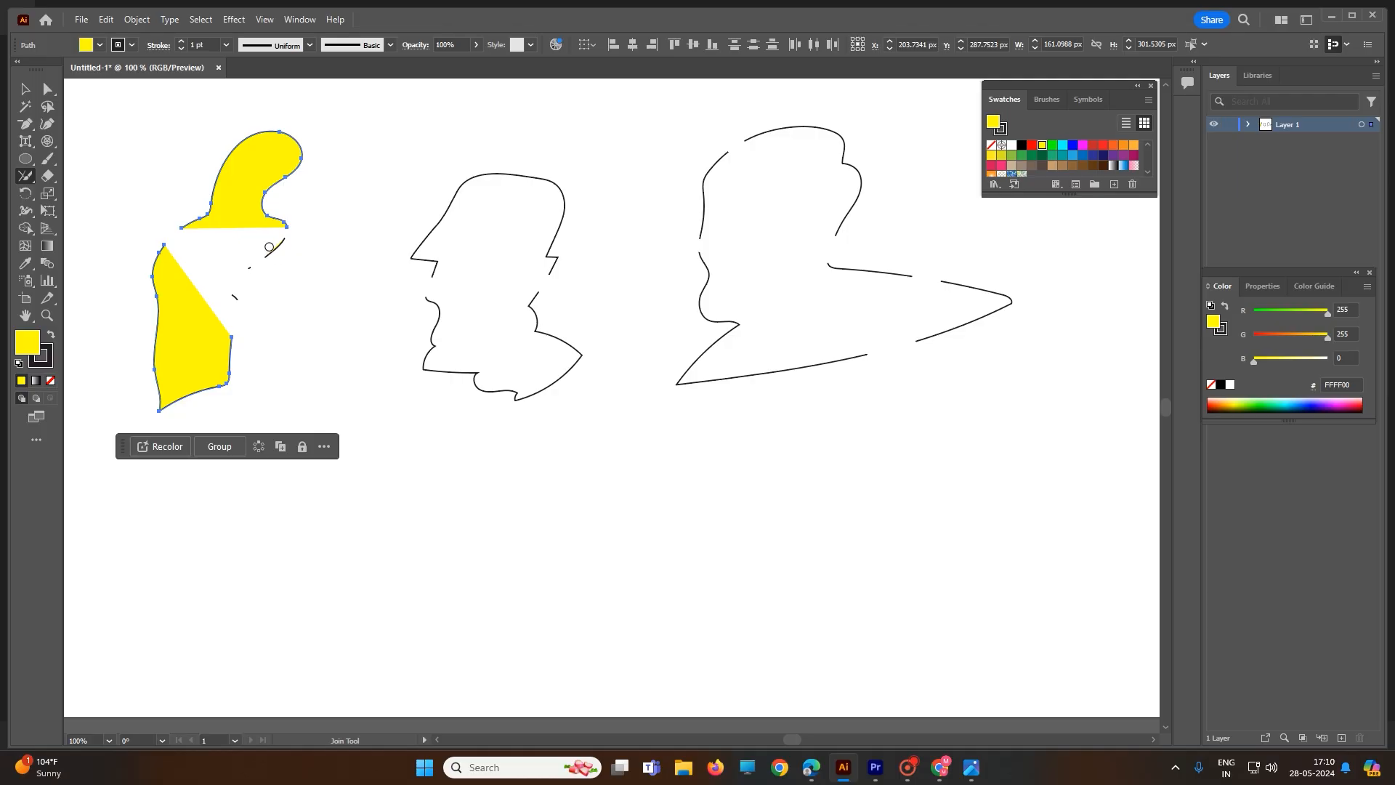
{"action": "mouse_move", "coordinate": [270, 252]}
{"action": "left_mouse_down"}
{"action": "mouse_move", "coordinate": [284, 277]}
{"action": "mouse_move", "coordinate": [255, 283]}
{"action": "mouse_move", "coordinate": [249, 266]}
{"action": "mouse_move", "coordinate": [250, 252]}
{"action": "mouse_move", "coordinate": [278, 248]}
{"action": "mouse_move", "coordinate": [240, 270]}
{"action": "mouse_move", "coordinate": [237, 240]}
{"action": "mouse_move", "coordinate": [274, 248]}
{"action": "left_mouse_up"}
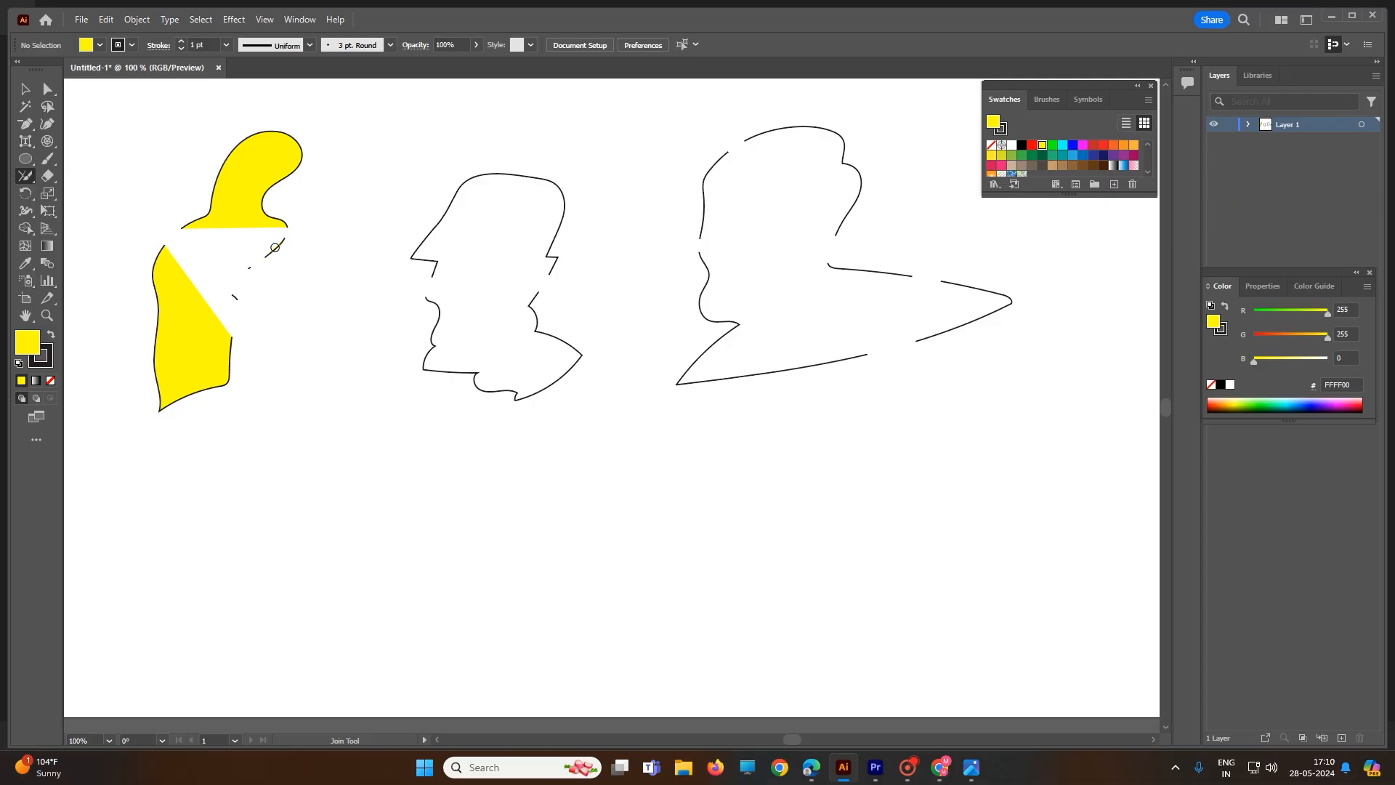
{"action": "mouse_move", "coordinate": [143, 190]}
{"action": "left_mouse_down"}
{"action": "mouse_move", "coordinate": [218, 266]}
{"action": "mouse_move", "coordinate": [135, 188]}
{"action": "mouse_move", "coordinate": [174, 188]}
{"action": "left_mouse_up"}
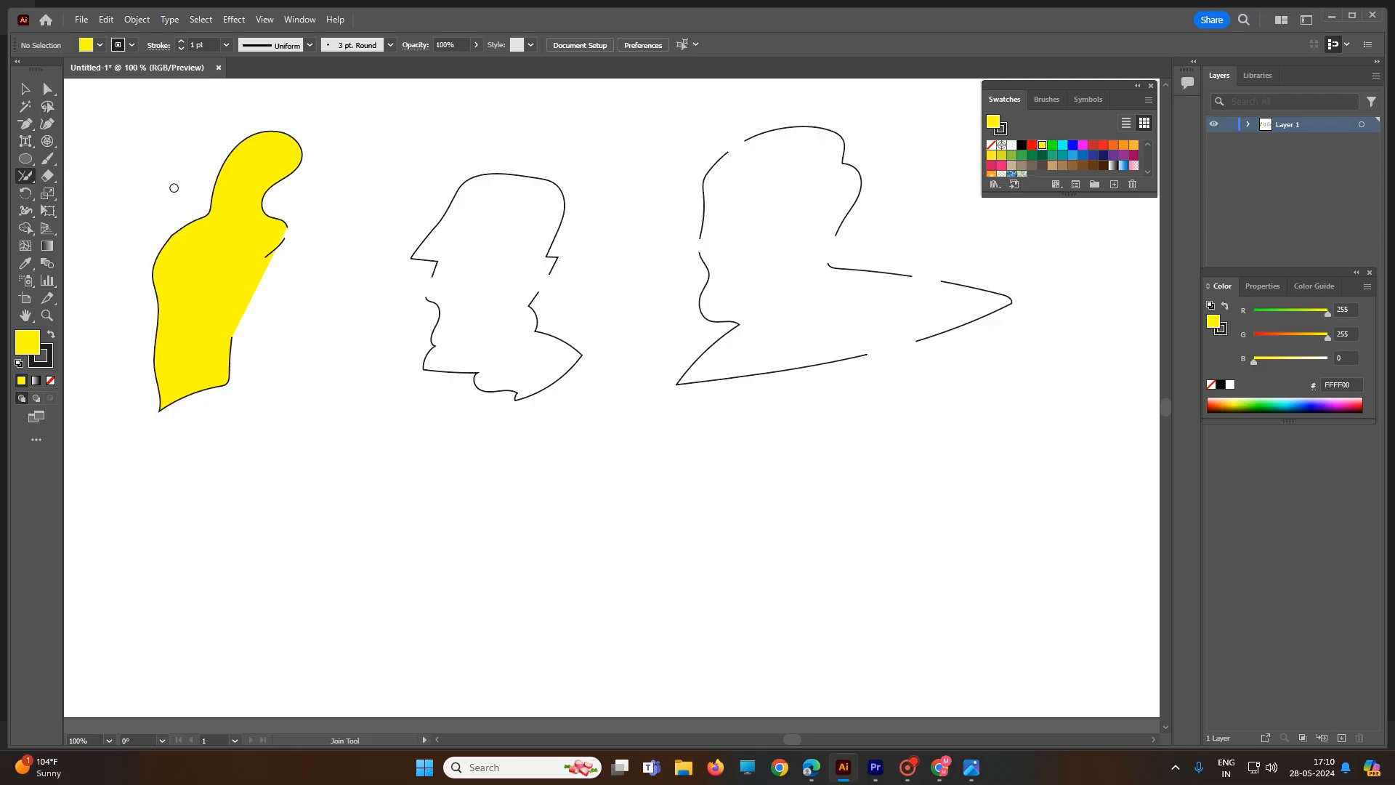
{"action": "mouse_move", "coordinate": [195, 321]}
{"action": "left_mouse_down"}
{"action": "mouse_move", "coordinate": [252, 384]}
{"action": "mouse_move", "coordinate": [317, 351]}
{"action": "mouse_move", "coordinate": [307, 266]}
{"action": "mouse_move", "coordinate": [288, 250]}
{"action": "mouse_move", "coordinate": [232, 241]}
{"action": "mouse_move", "coordinate": [206, 267]}
{"action": "mouse_move", "coordinate": [198, 331]}
{"action": "left_mouse_up"}
{"action": "mouse_move", "coordinate": [277, 244]}
{"action": "left_mouse_down"}
{"action": "mouse_move", "coordinate": [289, 276]}
{"action": "mouse_move", "coordinate": [304, 262]}
{"action": "mouse_move", "coordinate": [293, 221]}
{"action": "mouse_move", "coordinate": [253, 232]}
{"action": "mouse_move", "coordinate": [308, 213]}
{"action": "mouse_move", "coordinate": [319, 247]}
{"action": "mouse_move", "coordinate": [277, 354]}
{"action": "mouse_move", "coordinate": [246, 381]}
{"action": "mouse_move", "coordinate": [197, 333]}
{"action": "mouse_move", "coordinate": [215, 272]}
{"action": "mouse_move", "coordinate": [300, 212]}
{"action": "left_mouse_up"}
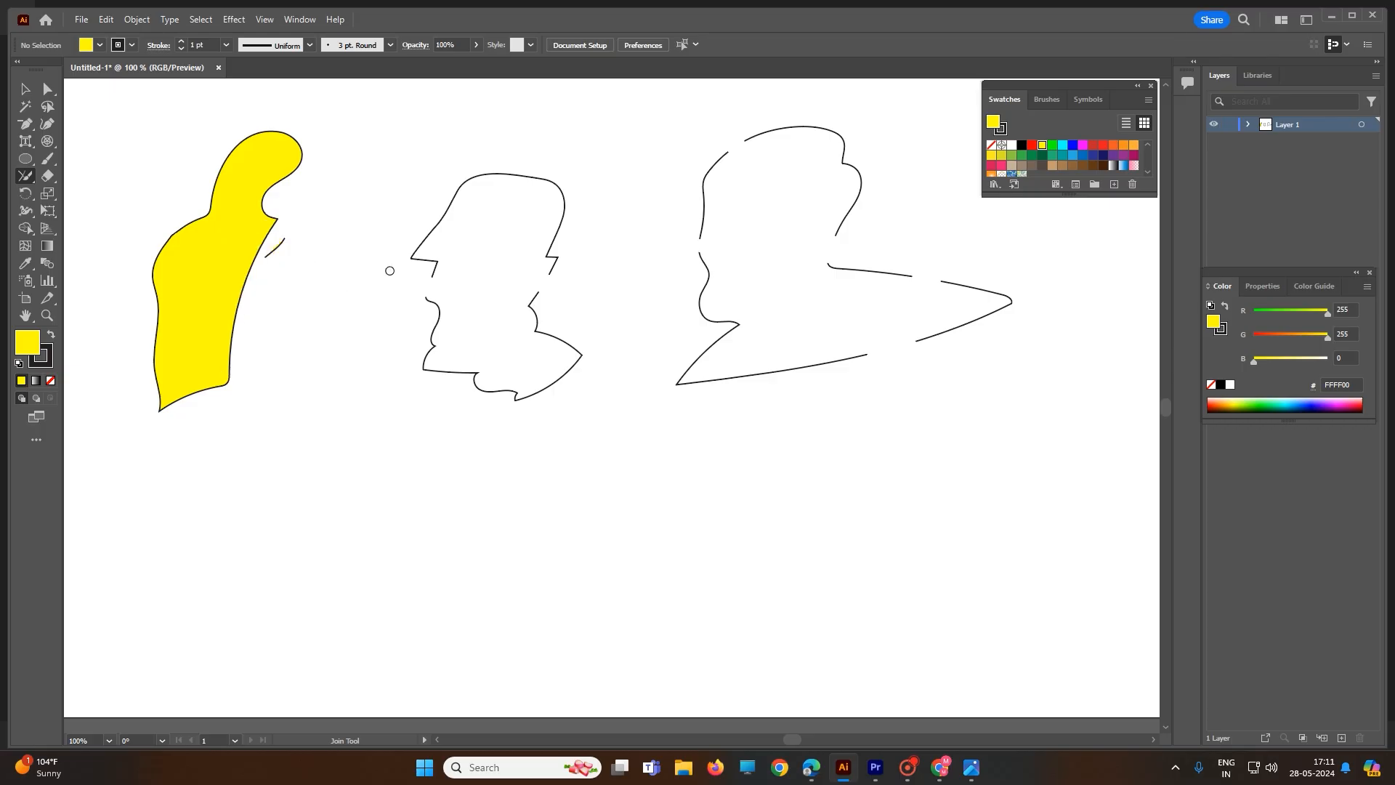
Join both gaps in the middle outline and the left and upper-left gaps in the right outline
{"action": "mouse_move", "coordinate": [389, 270]}
{"action": "left_mouse_down"}
{"action": "mouse_move", "coordinate": [446, 268]}
{"action": "mouse_move", "coordinate": [452, 292]}
{"action": "mouse_move", "coordinate": [432, 310]}
{"action": "mouse_move", "coordinate": [410, 309]}
{"action": "mouse_move", "coordinate": [397, 269]}
{"action": "left_mouse_up"}
{"action": "mouse_move", "coordinate": [507, 280]}
{"action": "left_mouse_down"}
{"action": "mouse_move", "coordinate": [547, 320]}
{"action": "mouse_move", "coordinate": [579, 292]}
{"action": "mouse_move", "coordinate": [566, 271]}
{"action": "mouse_move", "coordinate": [507, 282]}
{"action": "left_mouse_up"}
{"action": "mouse_move", "coordinate": [681, 206]}
{"action": "left_mouse_down"}
{"action": "mouse_move", "coordinate": [734, 229]}
{"action": "mouse_move", "coordinate": [716, 280]}
{"action": "mouse_move", "coordinate": [659, 234]}
{"action": "mouse_move", "coordinate": [683, 199]}
{"action": "left_mouse_up"}
{"action": "mouse_move", "coordinate": [687, 130]}
{"action": "left_mouse_down"}
{"action": "mouse_move", "coordinate": [751, 267]}
{"action": "mouse_move", "coordinate": [889, 303]}
{"action": "mouse_move", "coordinate": [929, 243]}
{"action": "mouse_move", "coordinate": [917, 199]}
{"action": "mouse_move", "coordinate": [820, 119]}
{"action": "mouse_move", "coordinate": [664, 136]}
{"action": "left_mouse_up"}
{"action": "mouse_move", "coordinate": [804, 185]}
{"action": "left_mouse_down"}
{"action": "mouse_move", "coordinate": [850, 181]}
{"action": "mouse_move", "coordinate": [989, 264]}
{"action": "mouse_move", "coordinate": [988, 345]}
{"action": "mouse_move", "coordinate": [945, 416]}
{"action": "mouse_move", "coordinate": [815, 435]}
{"action": "mouse_move", "coordinate": [777, 281]}
{"action": "mouse_move", "coordinate": [812, 165]}
{"action": "mouse_move", "coordinate": [961, 230]}
{"action": "mouse_move", "coordinate": [971, 304]}
{"action": "mouse_move", "coordinate": [914, 317]}
{"action": "mouse_move", "coordinate": [846, 304]}
{"action": "mouse_move", "coordinate": [810, 272]}
{"action": "mouse_move", "coordinate": [810, 209]}
{"action": "mouse_move", "coordinate": [843, 193]}
{"action": "left_mouse_up"}
{"action": "mouse_move", "coordinate": [845, 201]}
{"action": "left_mouse_down"}
{"action": "mouse_move", "coordinate": [870, 259]}
{"action": "mouse_move", "coordinate": [823, 294]}
{"action": "mouse_move", "coordinate": [785, 222]}
{"action": "mouse_move", "coordinate": [853, 210]}
{"action": "left_mouse_up"}
Select all pieces of the right outline and close its remaining neck, upper-right and lower gaps with the Join tool
{"action": "left_click", "coordinate": [26, 88]}
{"action": "left_click_drag", "start_coordinate": [668, 115], "coordinate": [1062, 442]}
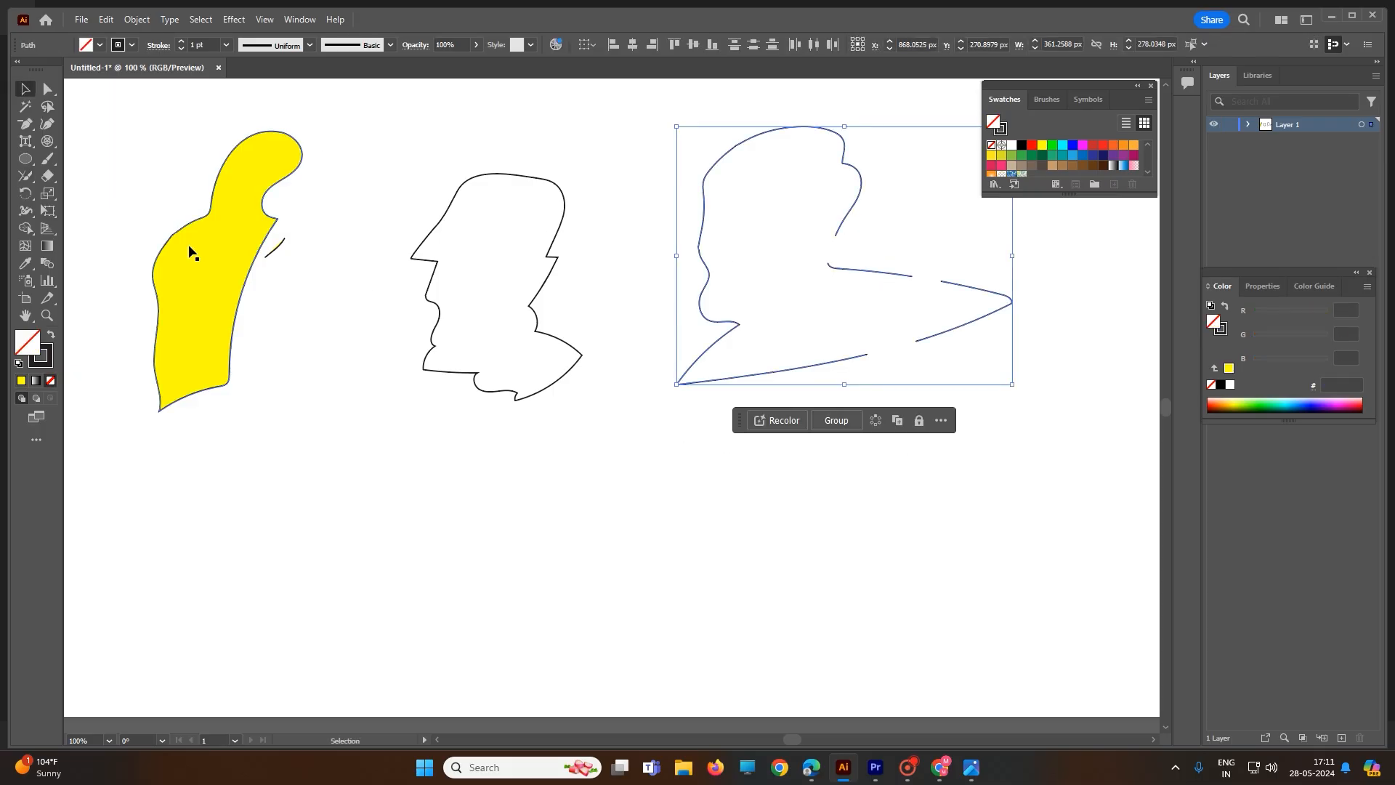
{"action": "left_click", "coordinate": [24, 177]}
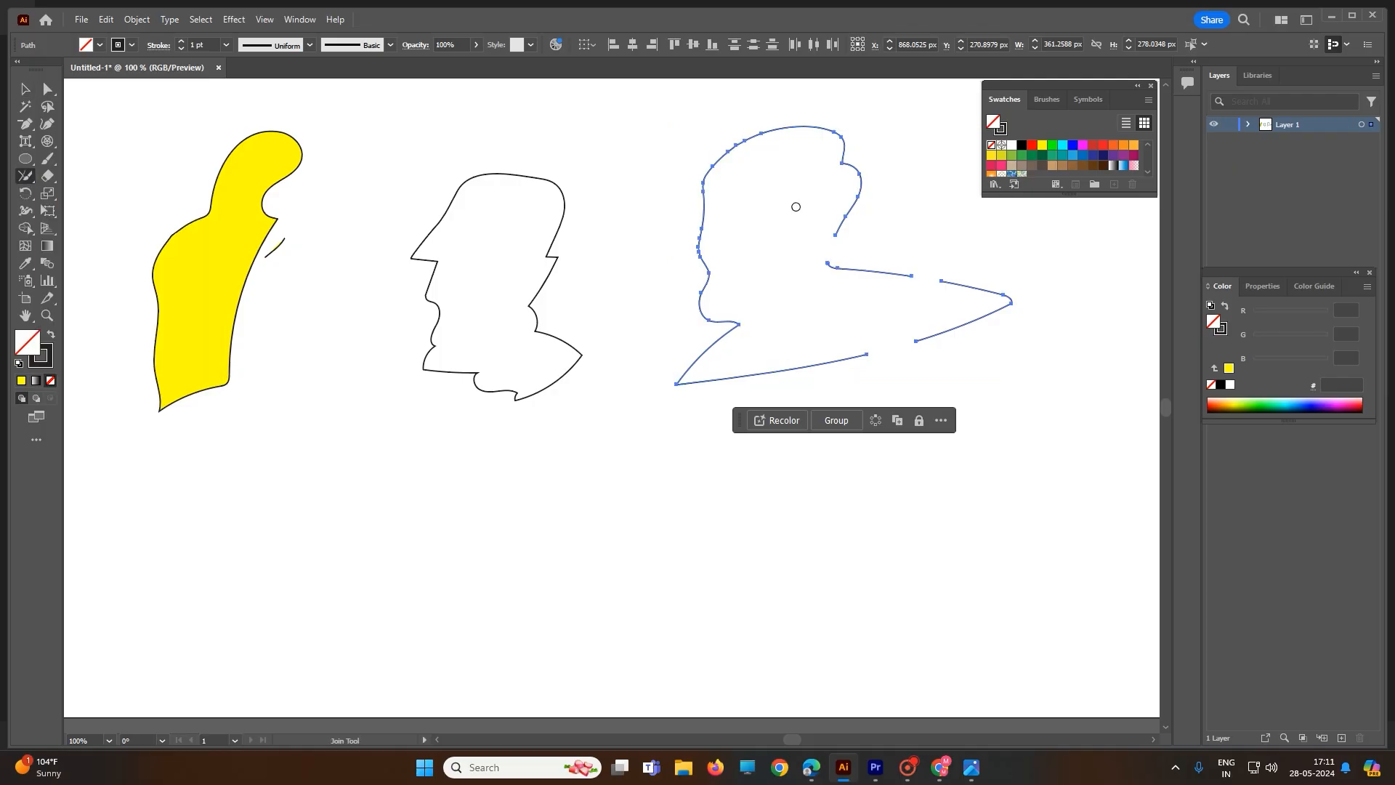
{"action": "mouse_move", "coordinate": [796, 207]}
{"action": "left_mouse_down"}
{"action": "mouse_move", "coordinate": [962, 241]}
{"action": "mouse_move", "coordinate": [982, 292]}
{"action": "mouse_move", "coordinate": [911, 309]}
{"action": "mouse_move", "coordinate": [848, 301]}
{"action": "mouse_move", "coordinate": [793, 249]}
{"action": "mouse_move", "coordinate": [801, 212]}
{"action": "mouse_move", "coordinate": [825, 212]}
{"action": "mouse_move", "coordinate": [865, 273]}
{"action": "mouse_move", "coordinate": [829, 295]}
{"action": "mouse_move", "coordinate": [806, 212]}
{"action": "left_mouse_up"}
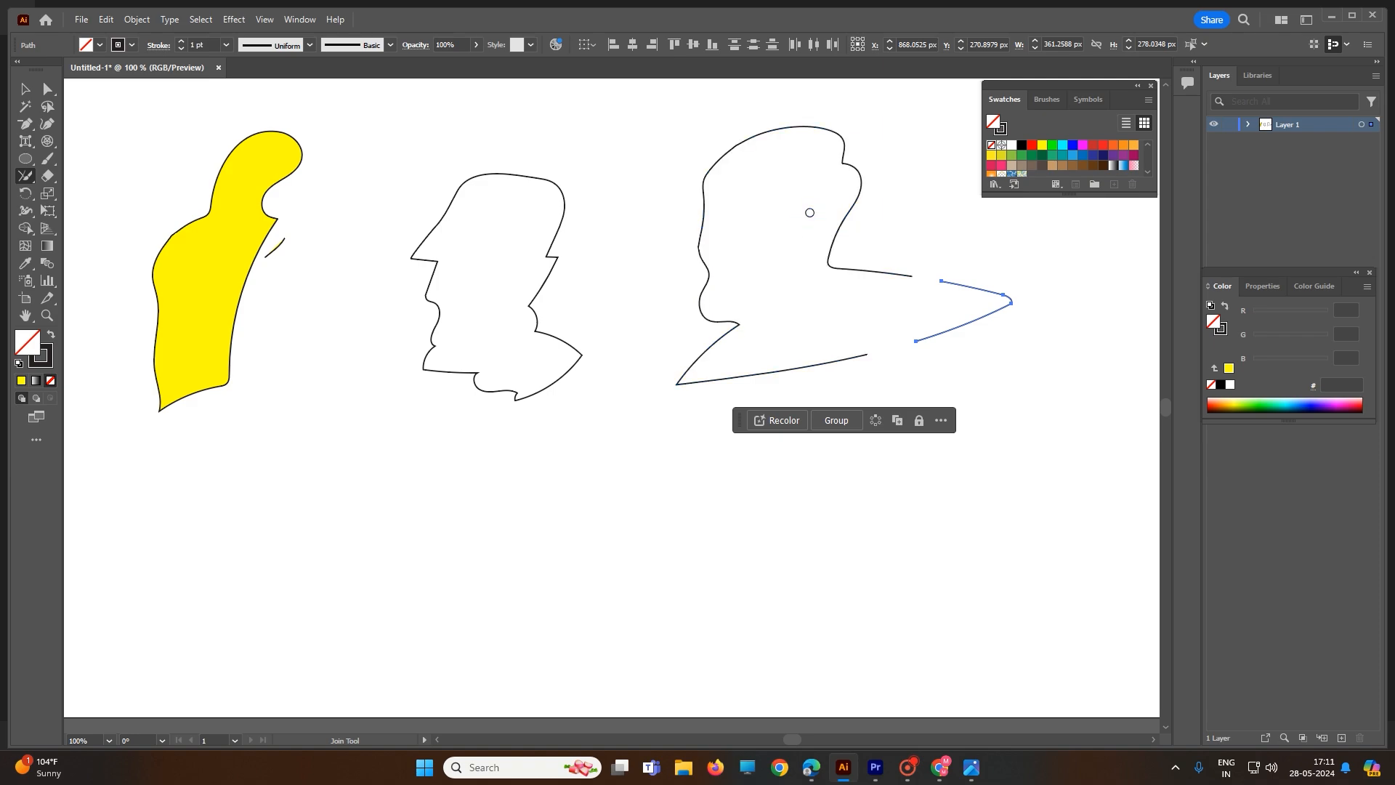
{"action": "mouse_move", "coordinate": [913, 240]}
{"action": "left_mouse_down"}
{"action": "mouse_move", "coordinate": [911, 301]}
{"action": "mouse_move", "coordinate": [895, 277]}
{"action": "mouse_move", "coordinate": [910, 242]}
{"action": "left_mouse_up"}
{"action": "mouse_move", "coordinate": [927, 310]}
{"action": "left_mouse_down"}
{"action": "mouse_move", "coordinate": [891, 401]}
{"action": "mouse_move", "coordinate": [824, 371]}
{"action": "mouse_move", "coordinate": [915, 314]}
{"action": "mouse_move", "coordinate": [935, 385]}
{"action": "mouse_move", "coordinate": [850, 360]}
{"action": "mouse_move", "coordinate": [923, 314]}
{"action": "left_mouse_up"}
{"action": "mouse_move", "coordinate": [907, 245]}
{"action": "left_mouse_down"}
{"action": "mouse_move", "coordinate": [969, 282]}
{"action": "mouse_move", "coordinate": [909, 304]}
{"action": "mouse_move", "coordinate": [908, 241]}
{"action": "left_mouse_up"}
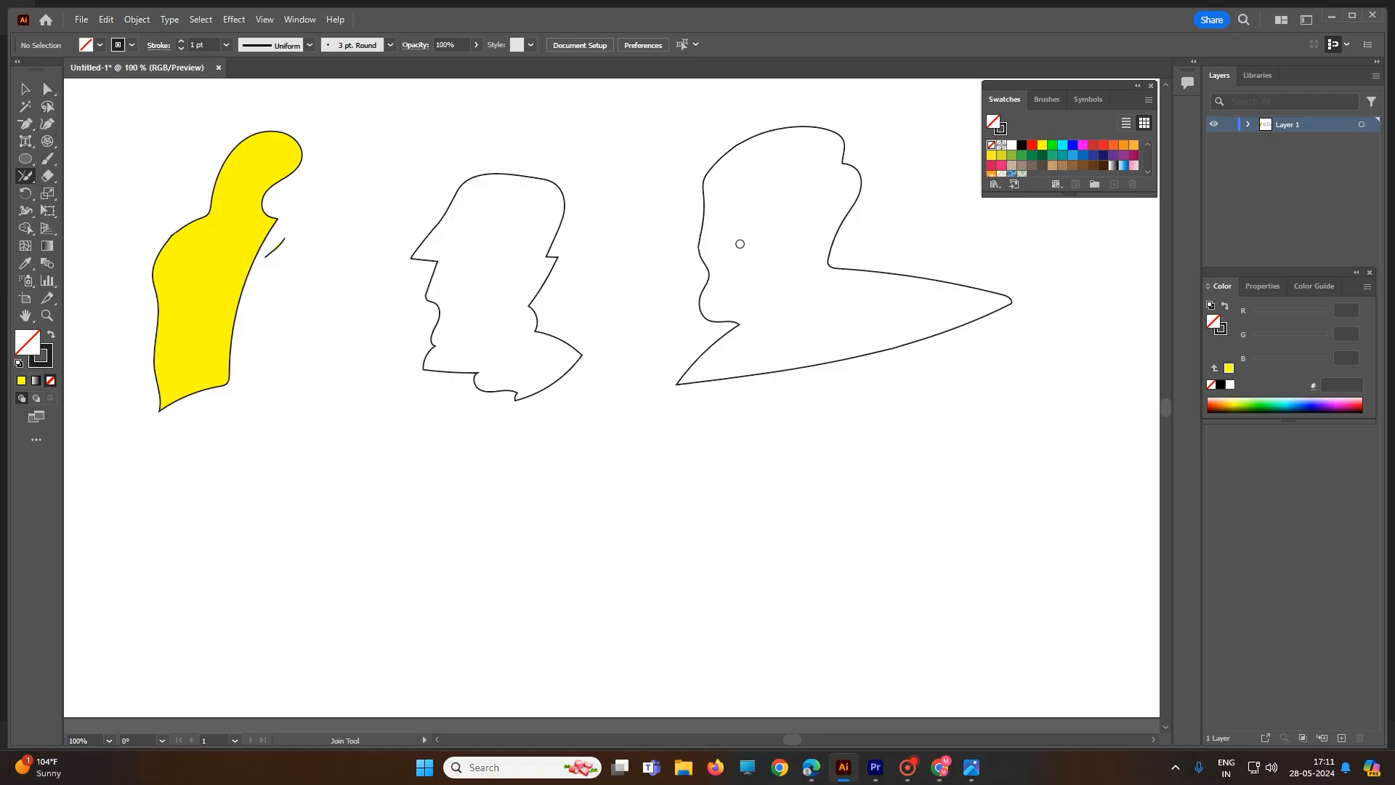
Select the rejoined right outline and fill it with magenta (FF00FF)
{"action": "left_click", "coordinate": [32, 85]}
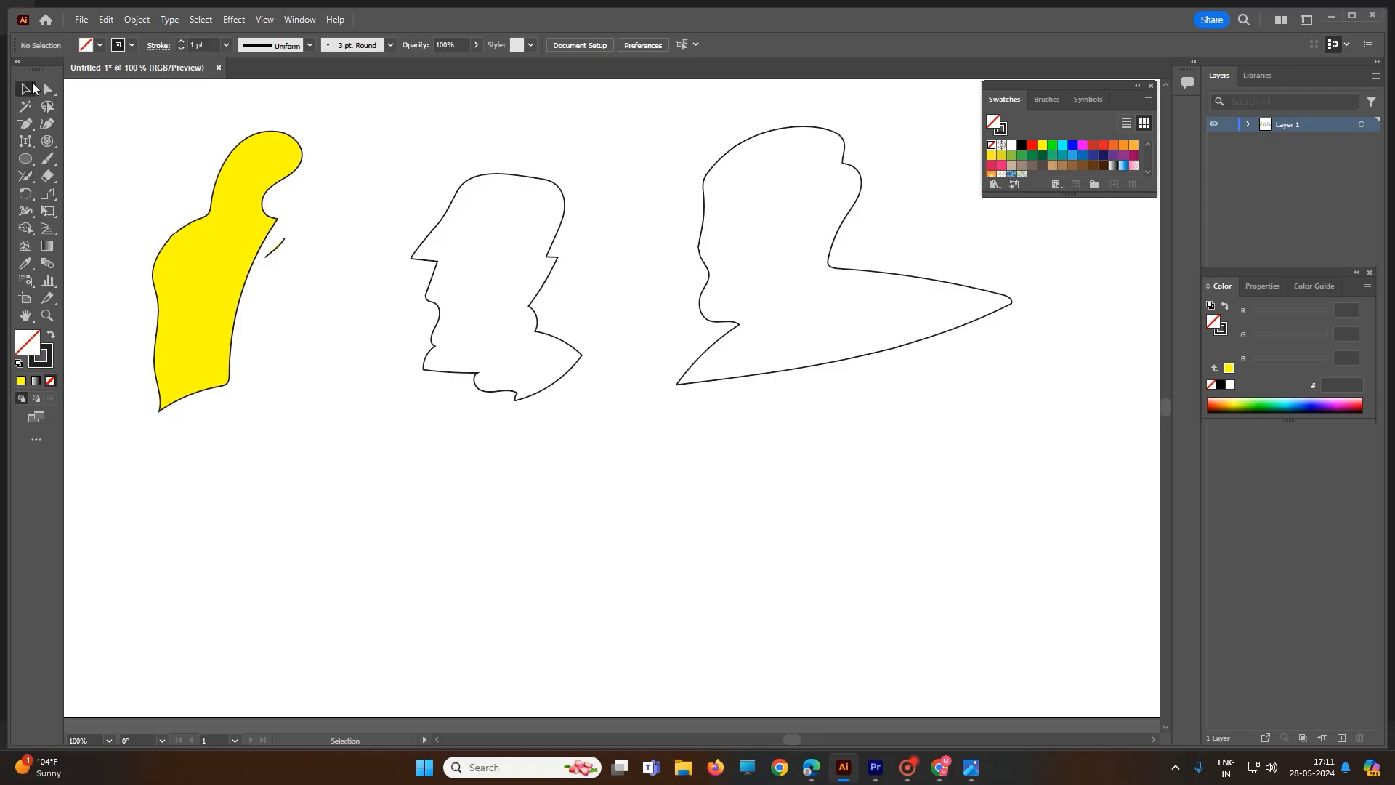
{"action": "left_click", "coordinate": [816, 358]}
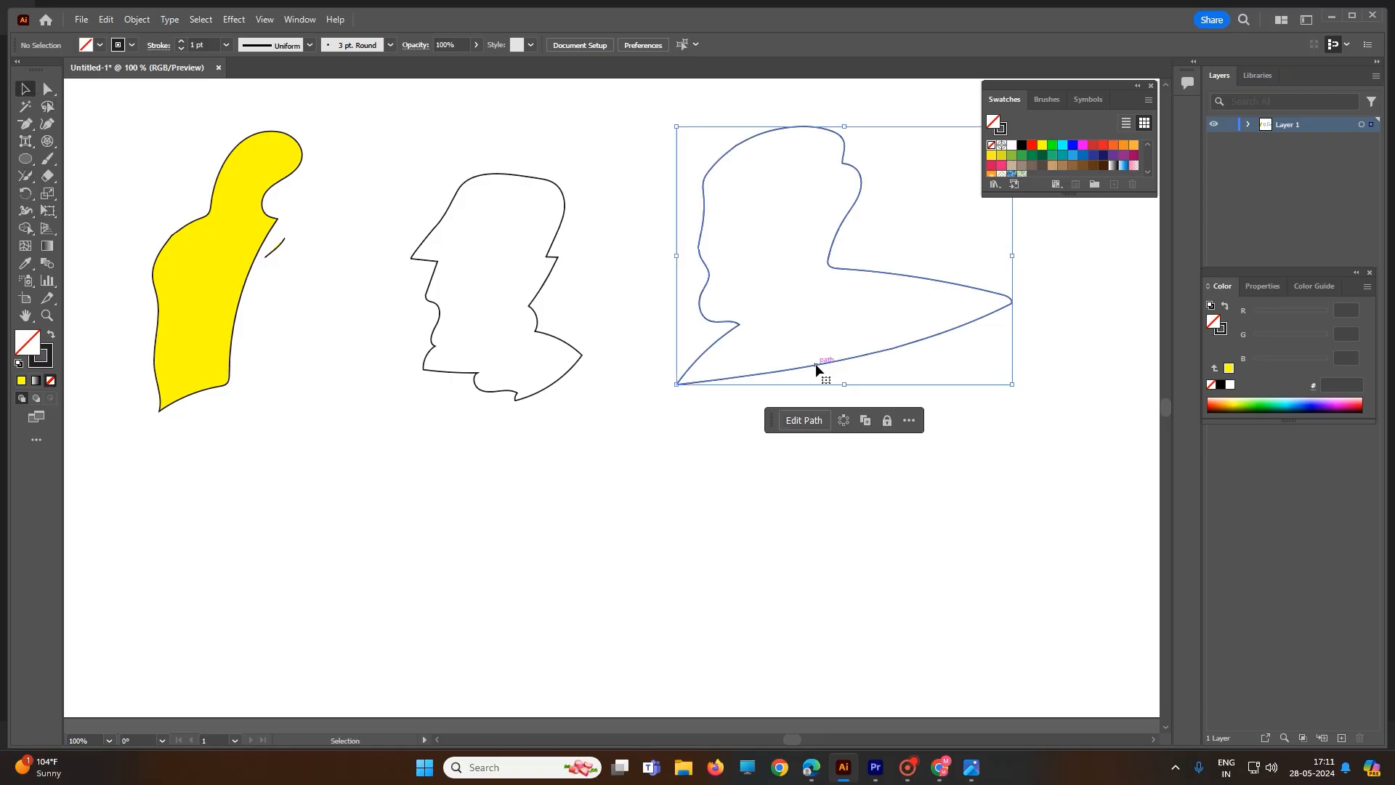
{"action": "left_click", "coordinate": [1086, 147]}
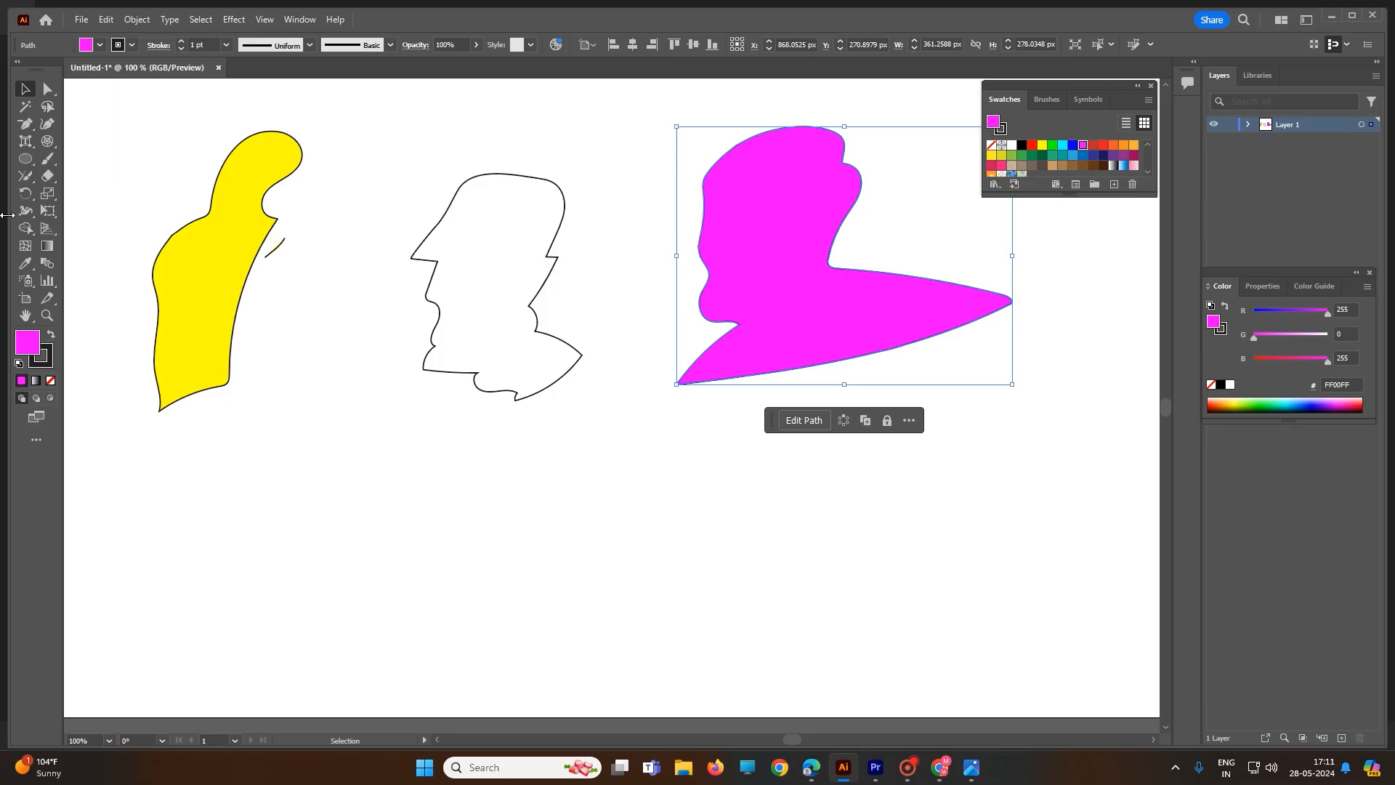
Erase several short segments along the bottom edge of the magenta shape with the Path Eraser
{"action": "left_click", "coordinate": [26, 178]}
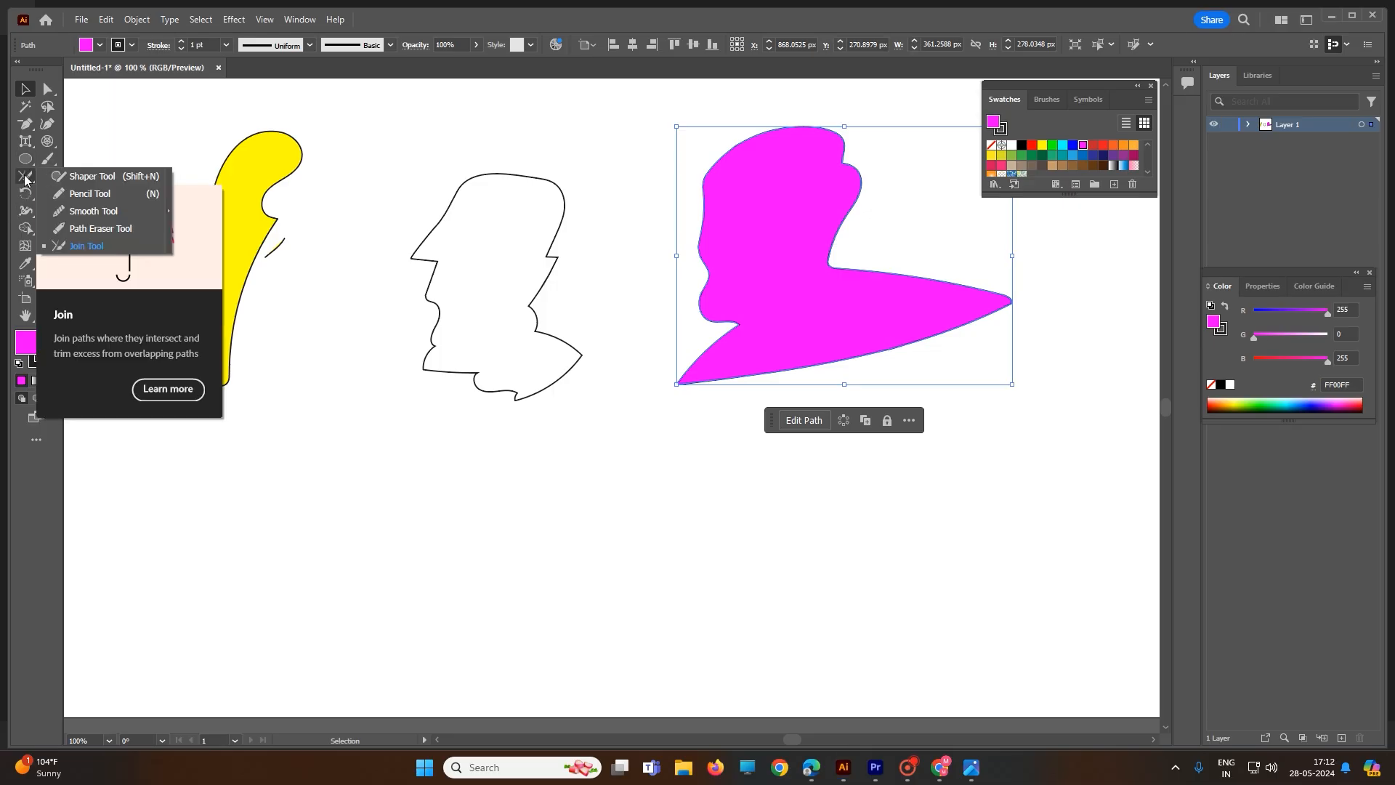
{"action": "left_click", "coordinate": [101, 229]}
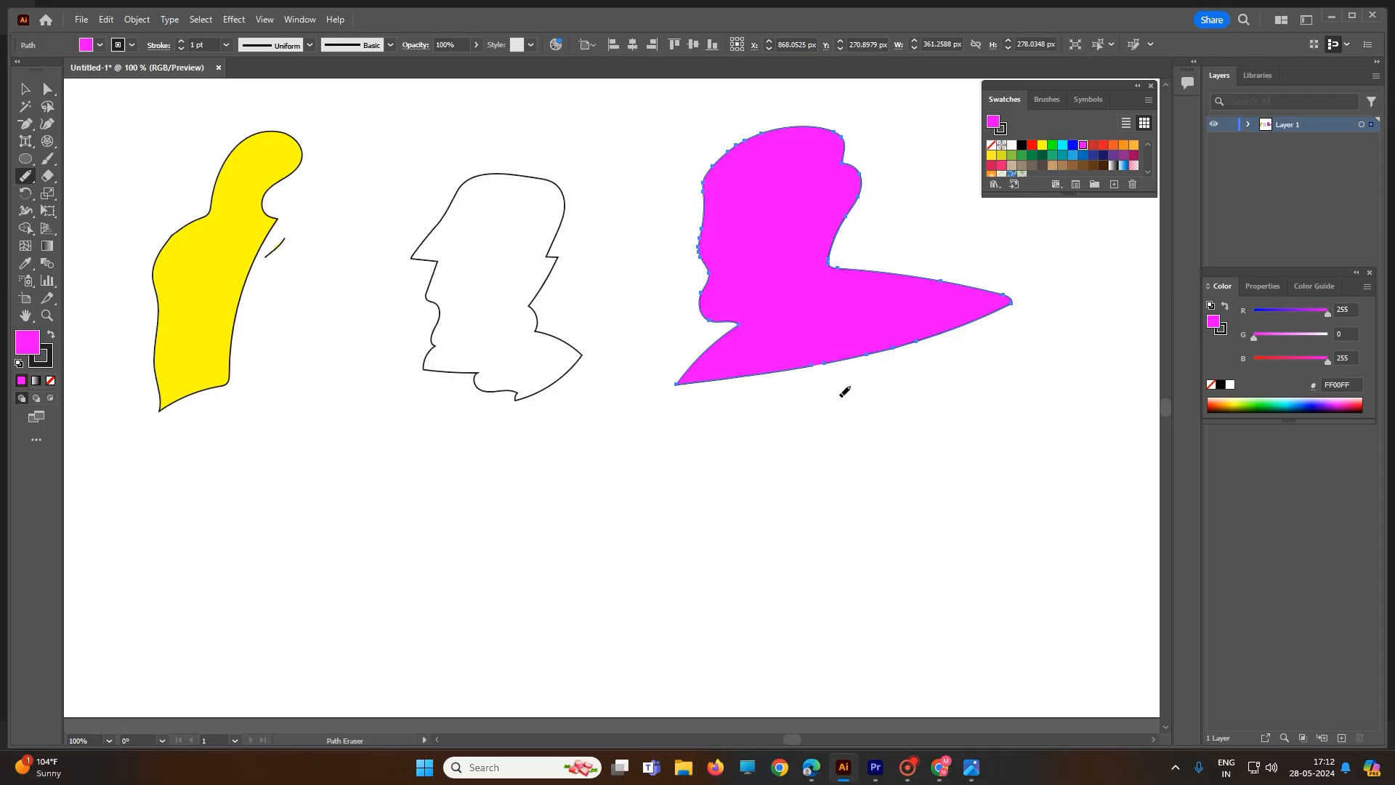
{"action": "scroll", "coordinate": [846, 391], "scroll_direction": "up", "scroll_amount": 2}
{"action": "left_click_drag", "start_coordinate": [822, 327], "coordinate": [929, 312]}
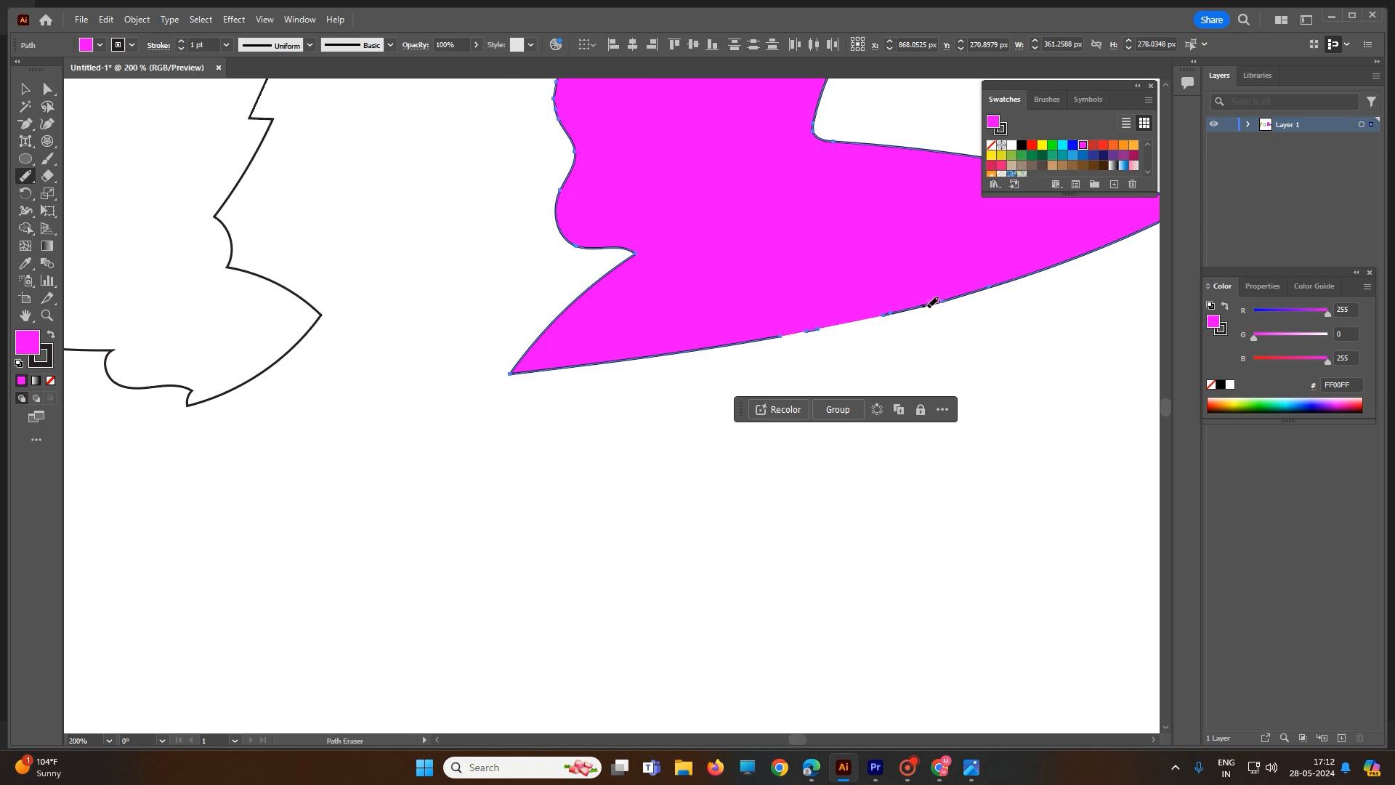
{"action": "left_click_drag", "start_coordinate": [931, 303], "coordinate": [1063, 263]}
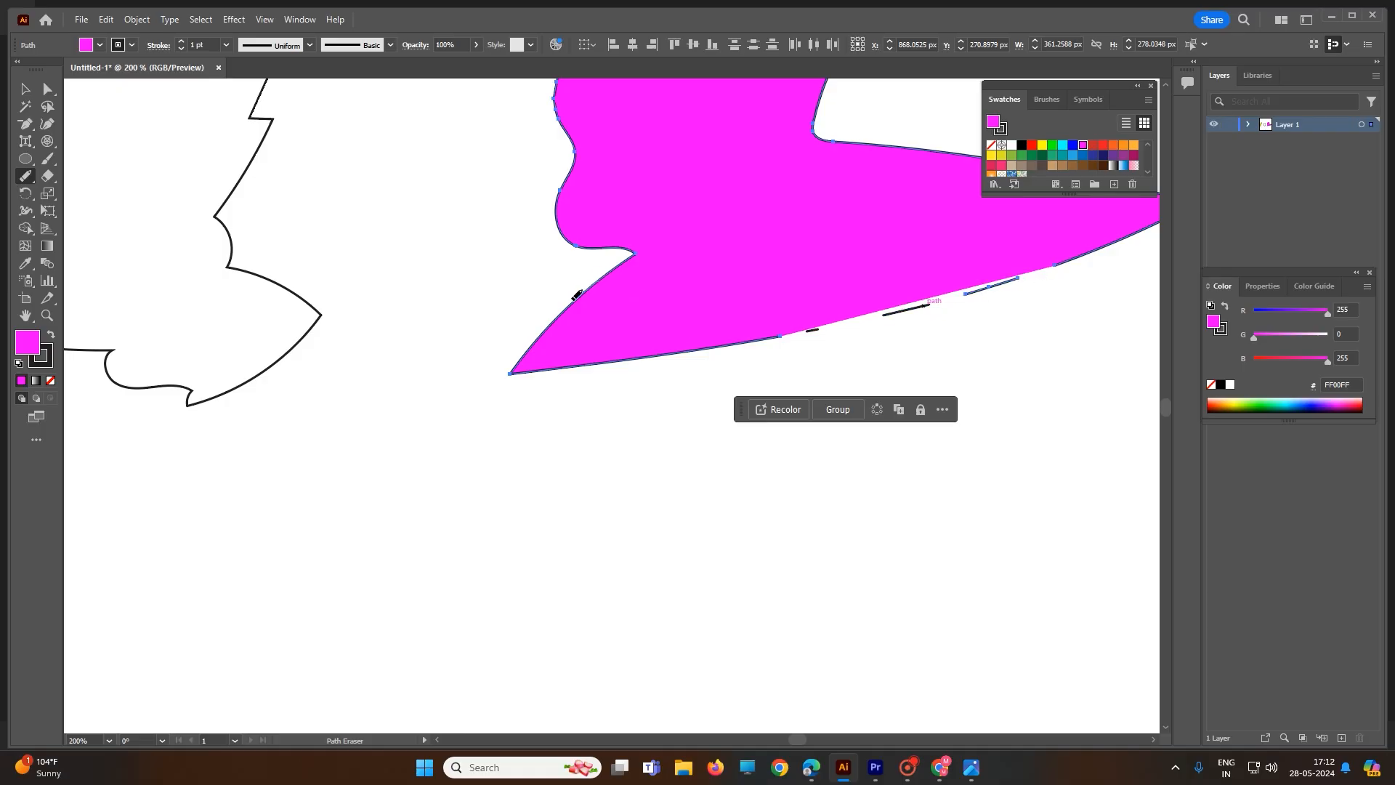
Erase short segments from the magenta shape's lower-left slanted edge with the Path Eraser, undoing the first two trial gaps
{"action": "left_click_drag", "start_coordinate": [575, 298], "coordinate": [585, 290]}
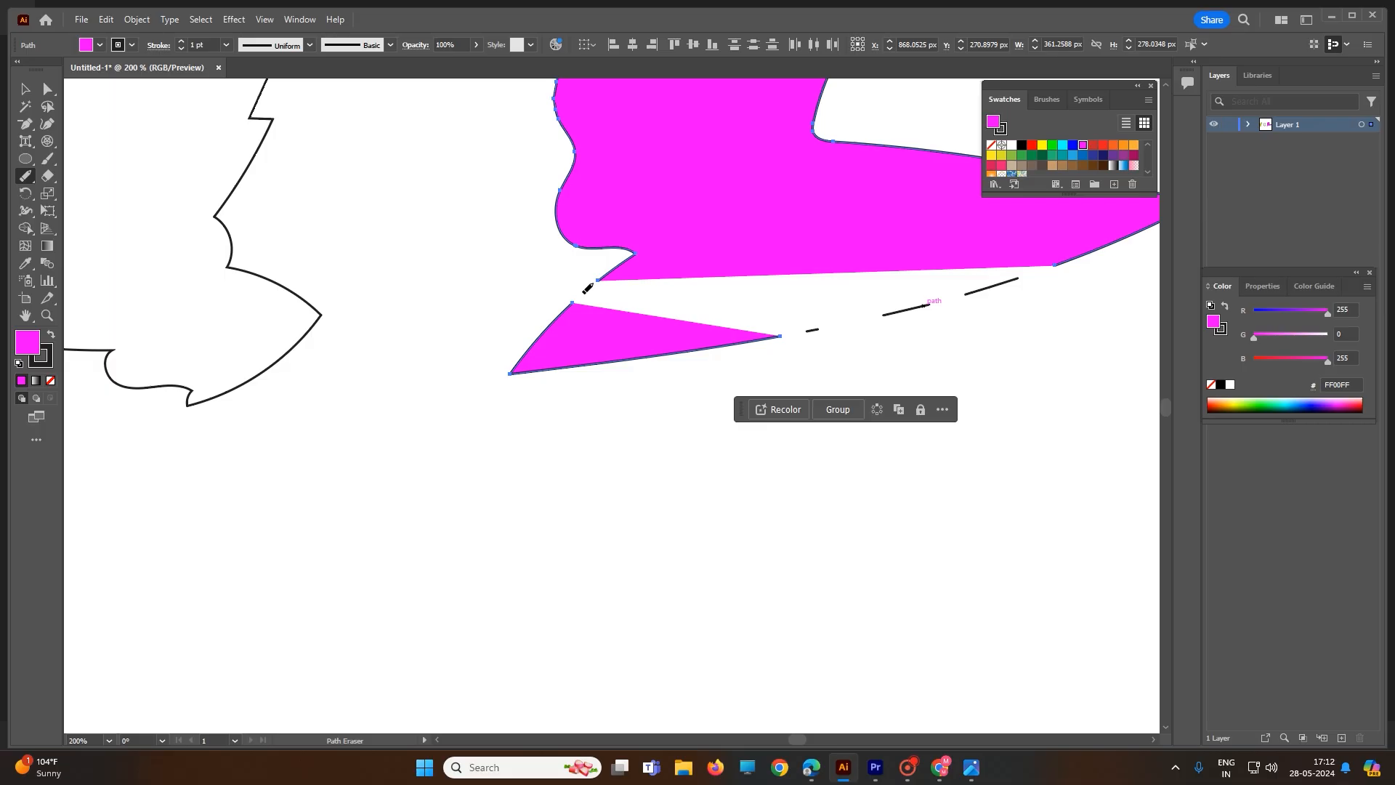
{"action": "key", "text": "ctrl+z"}
{"action": "scroll", "coordinate": [591, 282], "scroll_direction": "up", "scroll_amount": 2}
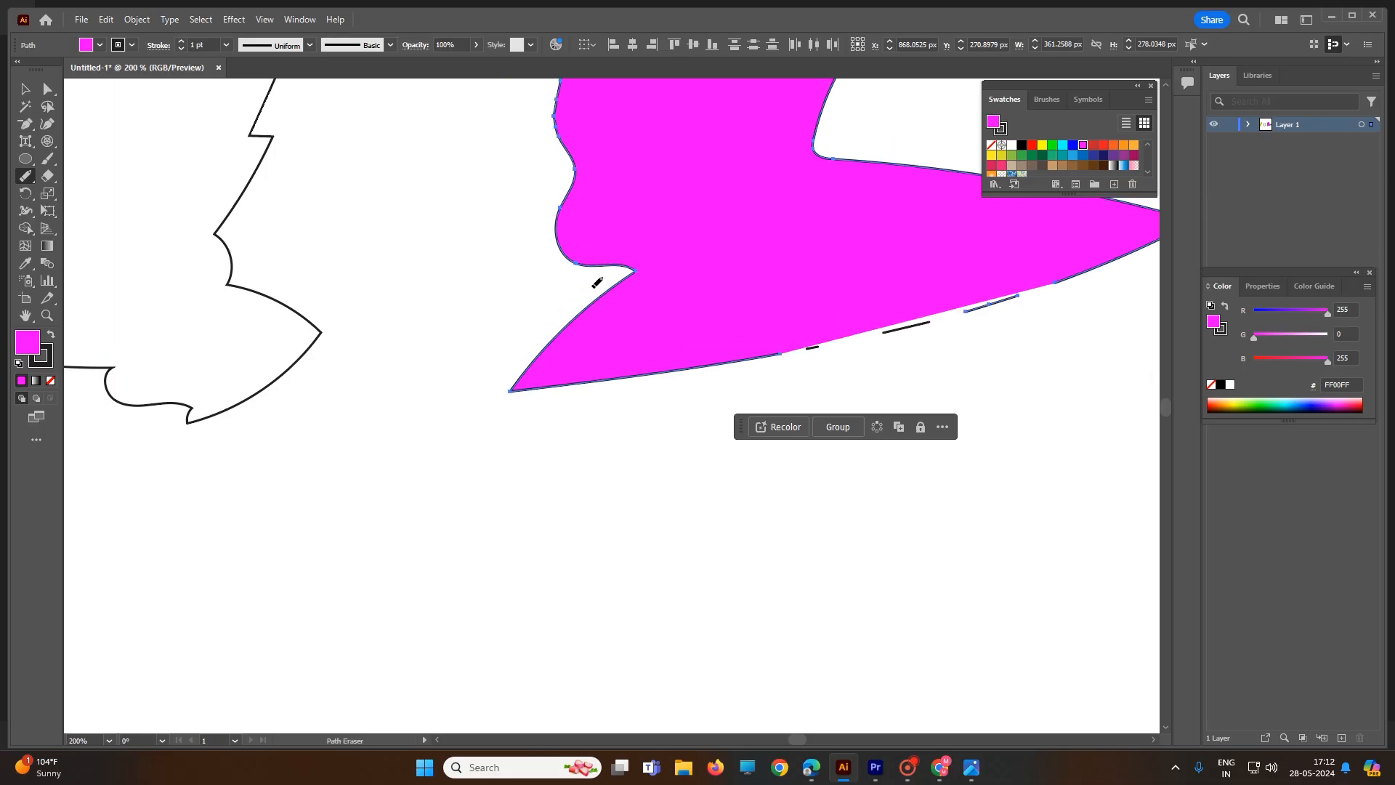
{"action": "scroll", "coordinate": [598, 340], "scroll_direction": "up", "scroll_amount": 5}
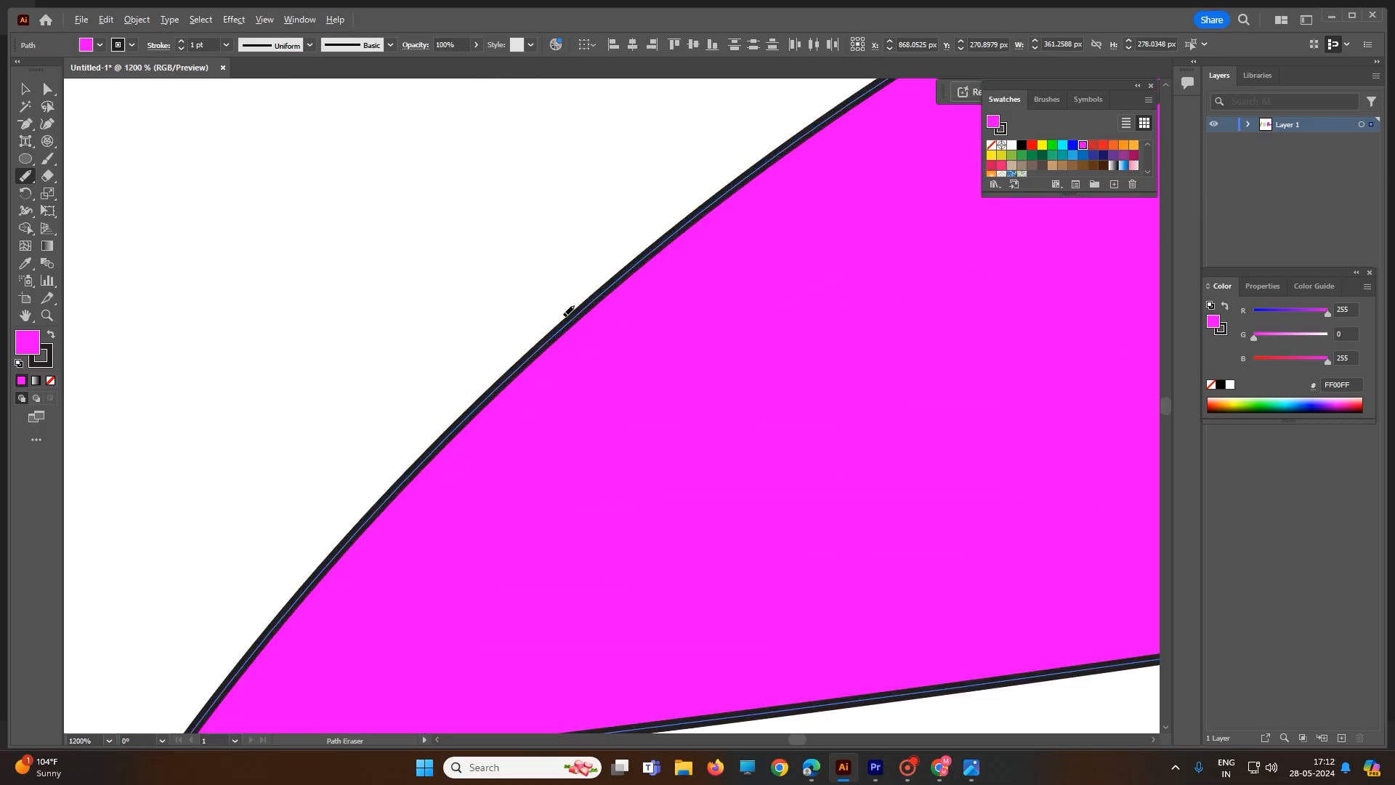
{"action": "left_click_drag", "start_coordinate": [582, 308], "coordinate": [530, 343]}
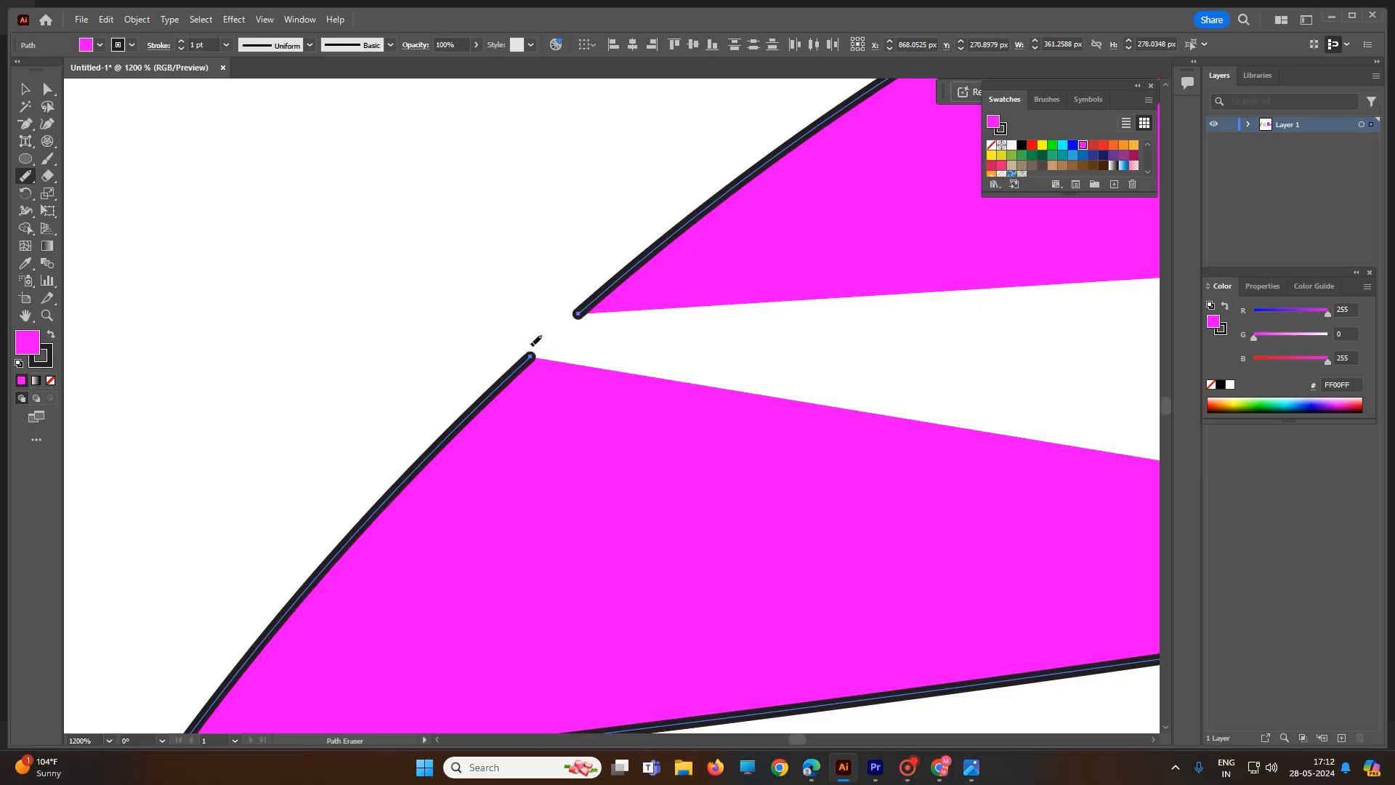
{"action": "key", "text": "ctrl+z"}
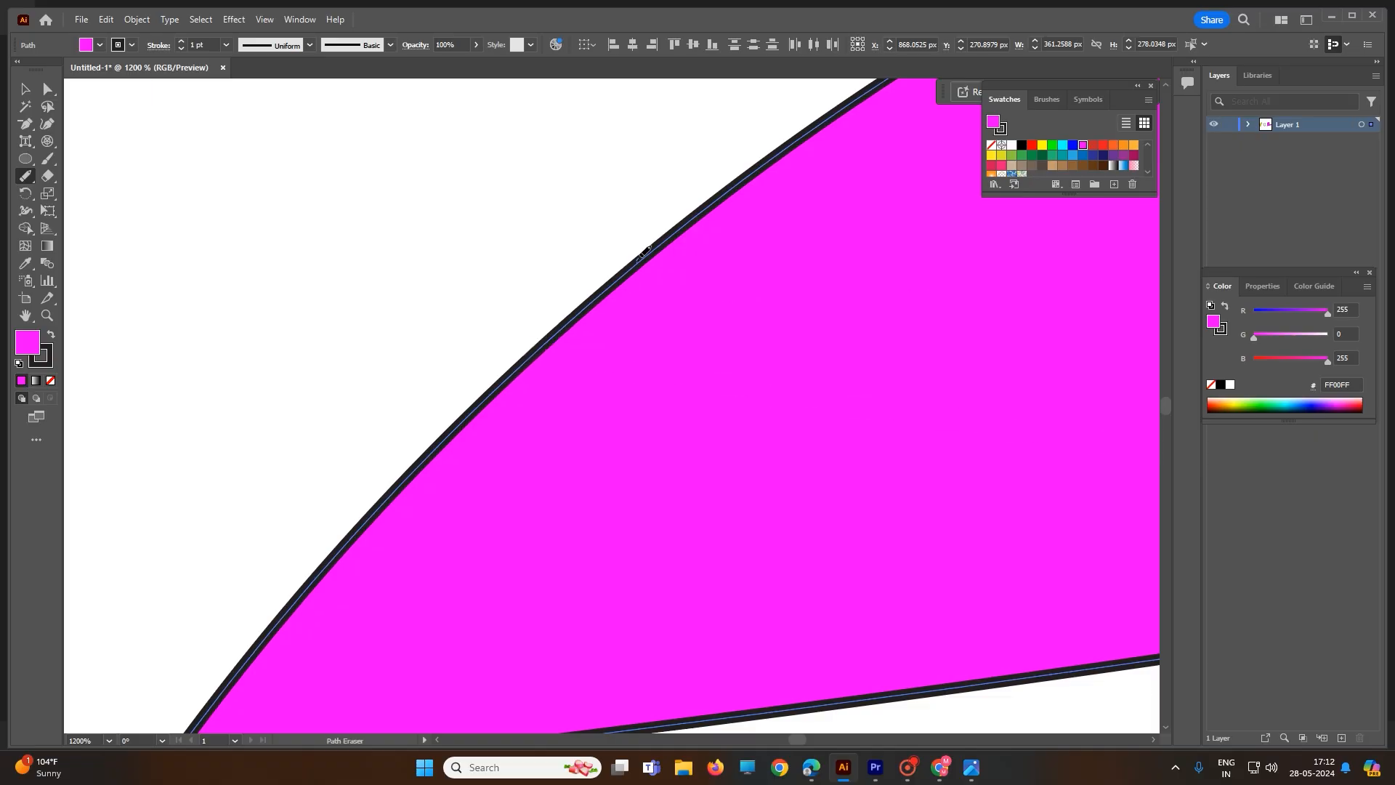
{"action": "left_click_drag", "start_coordinate": [644, 251], "coordinate": [721, 208]}
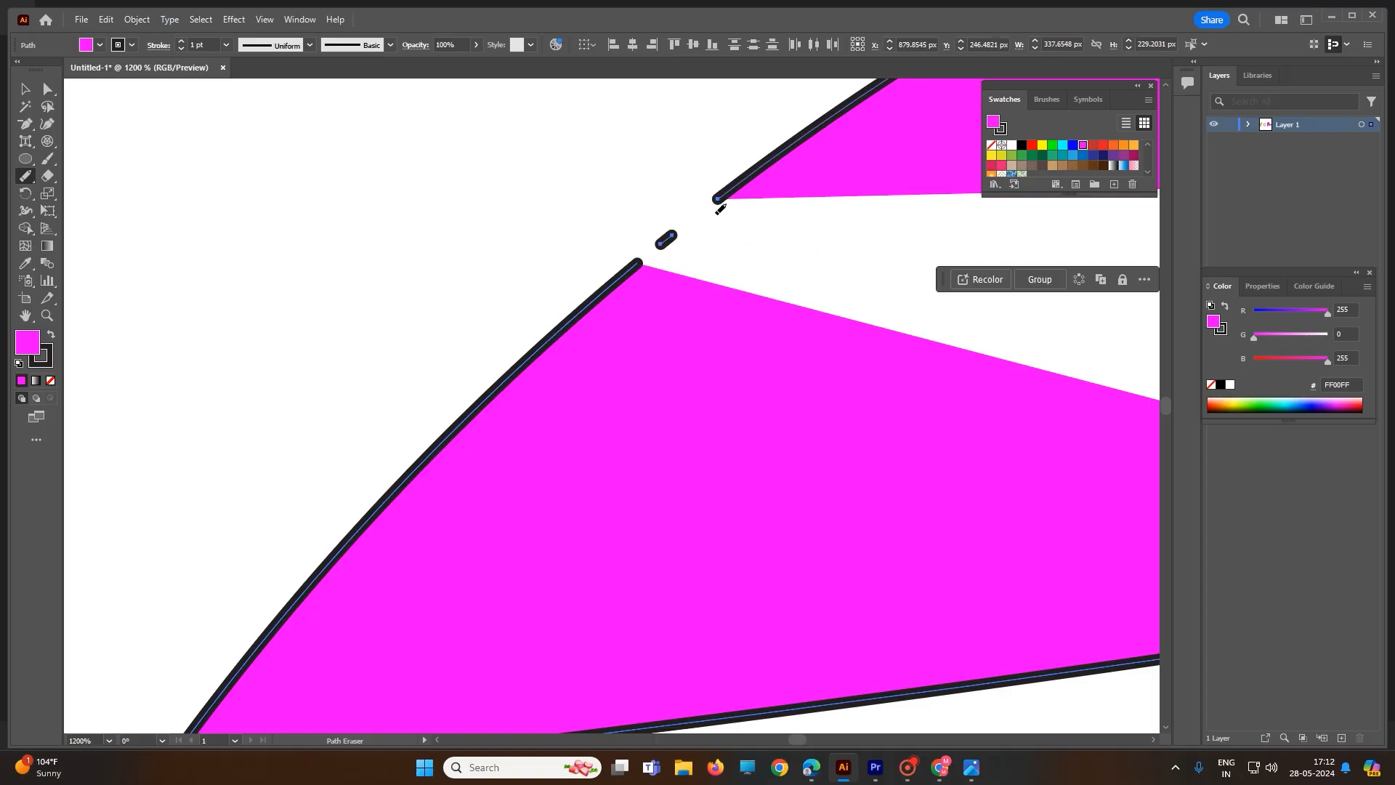
Draw a closed curved freehand outline about 442 px wide and 212 px high below the yellow shape with the Pencil tool
{"action": "scroll", "coordinate": [602, 317], "scroll_direction": "down", "scroll_amount": 3}
{"action": "scroll", "coordinate": [602, 316], "scroll_direction": "down", "scroll_amount": 10}
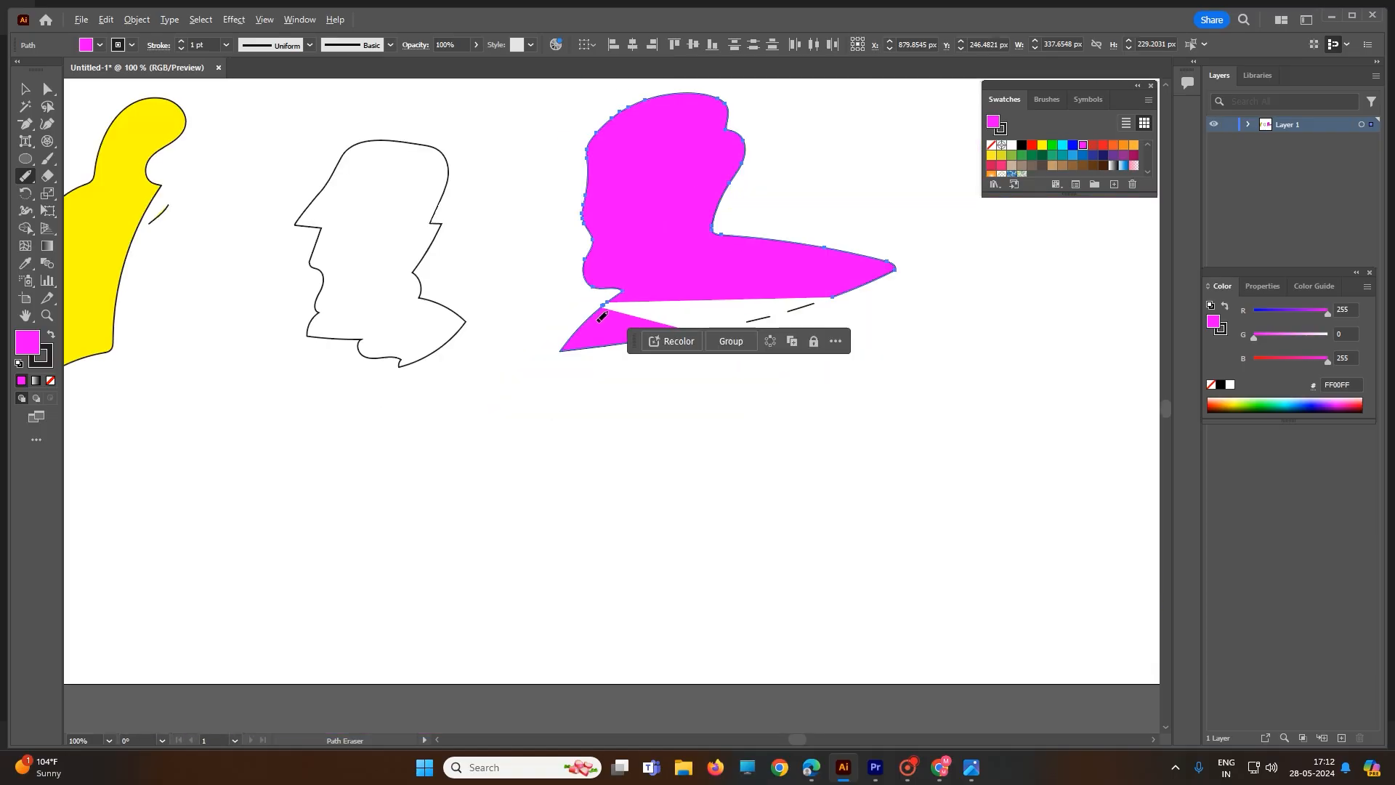
{"action": "left_click", "coordinate": [32, 177]}
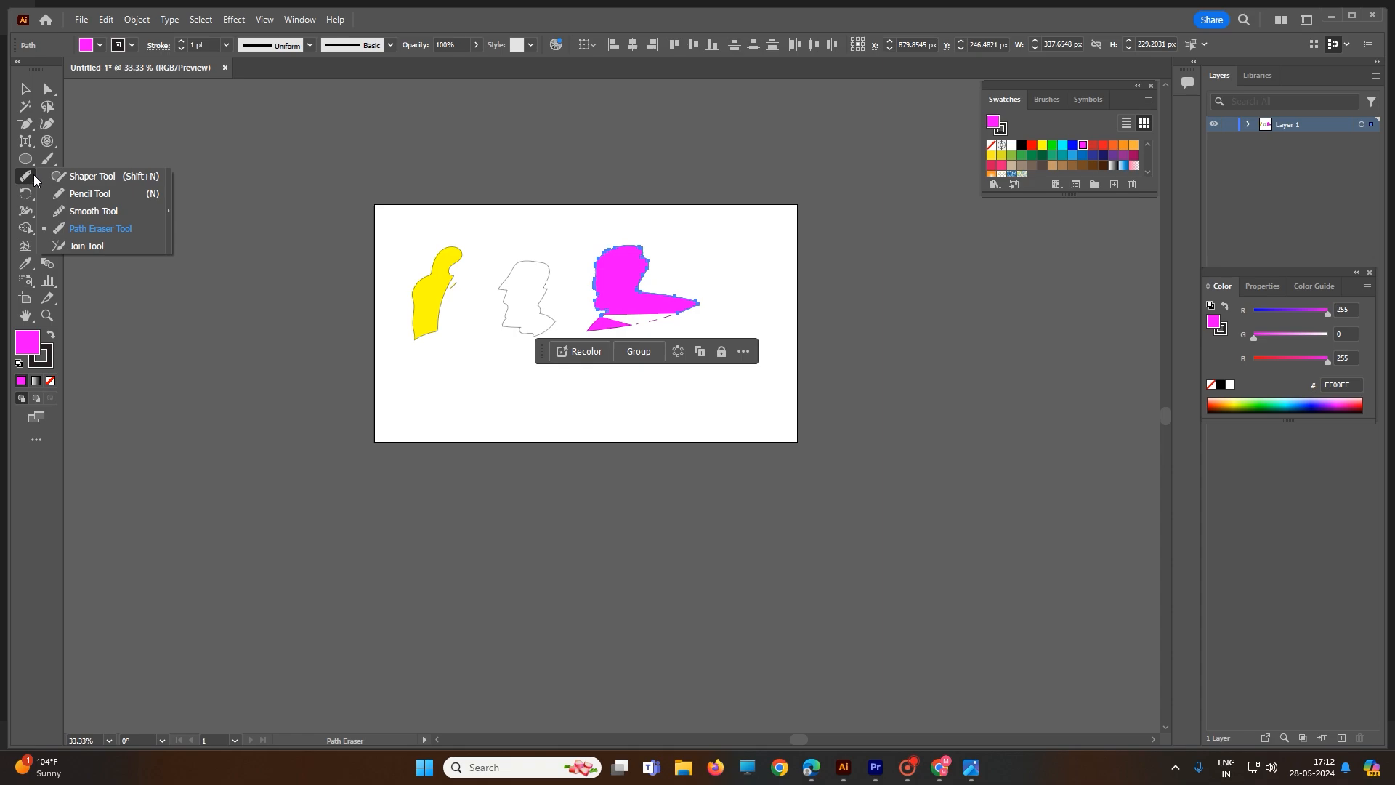
{"action": "left_click", "coordinate": [75, 194]}
{"action": "mouse_move", "coordinate": [390, 369]}
{"action": "left_mouse_down"}
{"action": "mouse_move", "coordinate": [505, 378]}
{"action": "mouse_move", "coordinate": [444, 429]}
{"action": "mouse_move", "coordinate": [431, 386]}
{"action": "mouse_move", "coordinate": [396, 363]}
{"action": "left_mouse_up"}
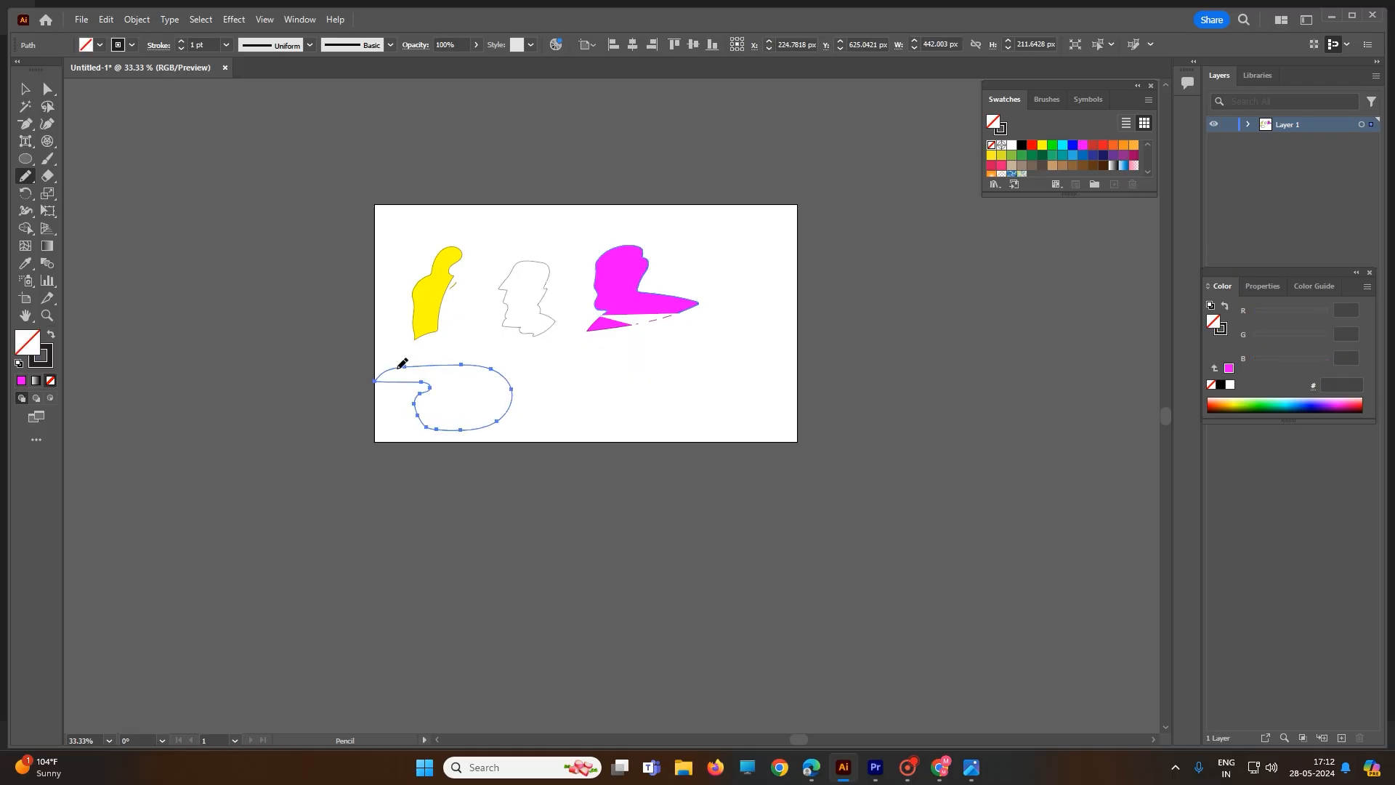
Draw a rectangle below the magenta shape, another at the artboard's right edge and an overlapping triangle with the Shaper tool
{"action": "left_click", "coordinate": [25, 176]}
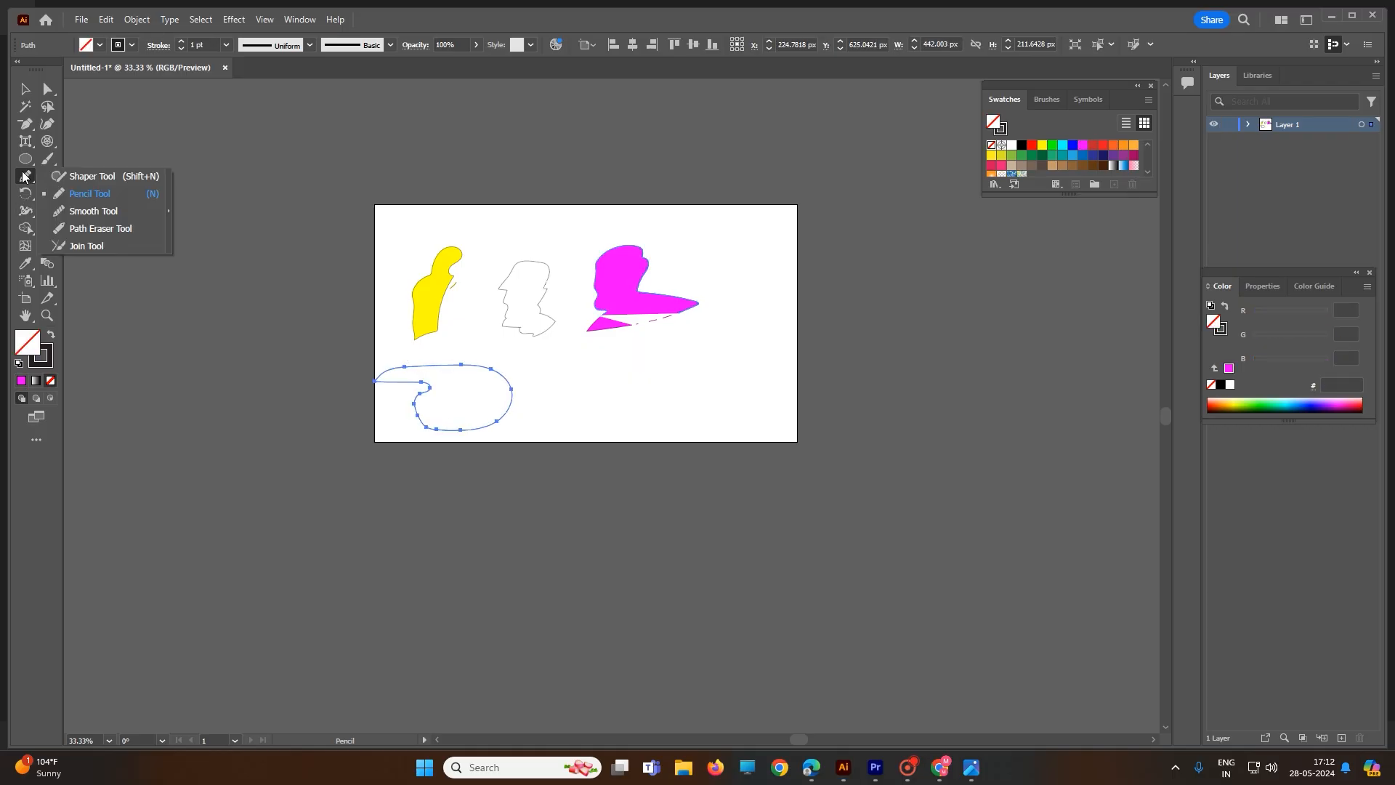
{"action": "left_click", "coordinate": [93, 176]}
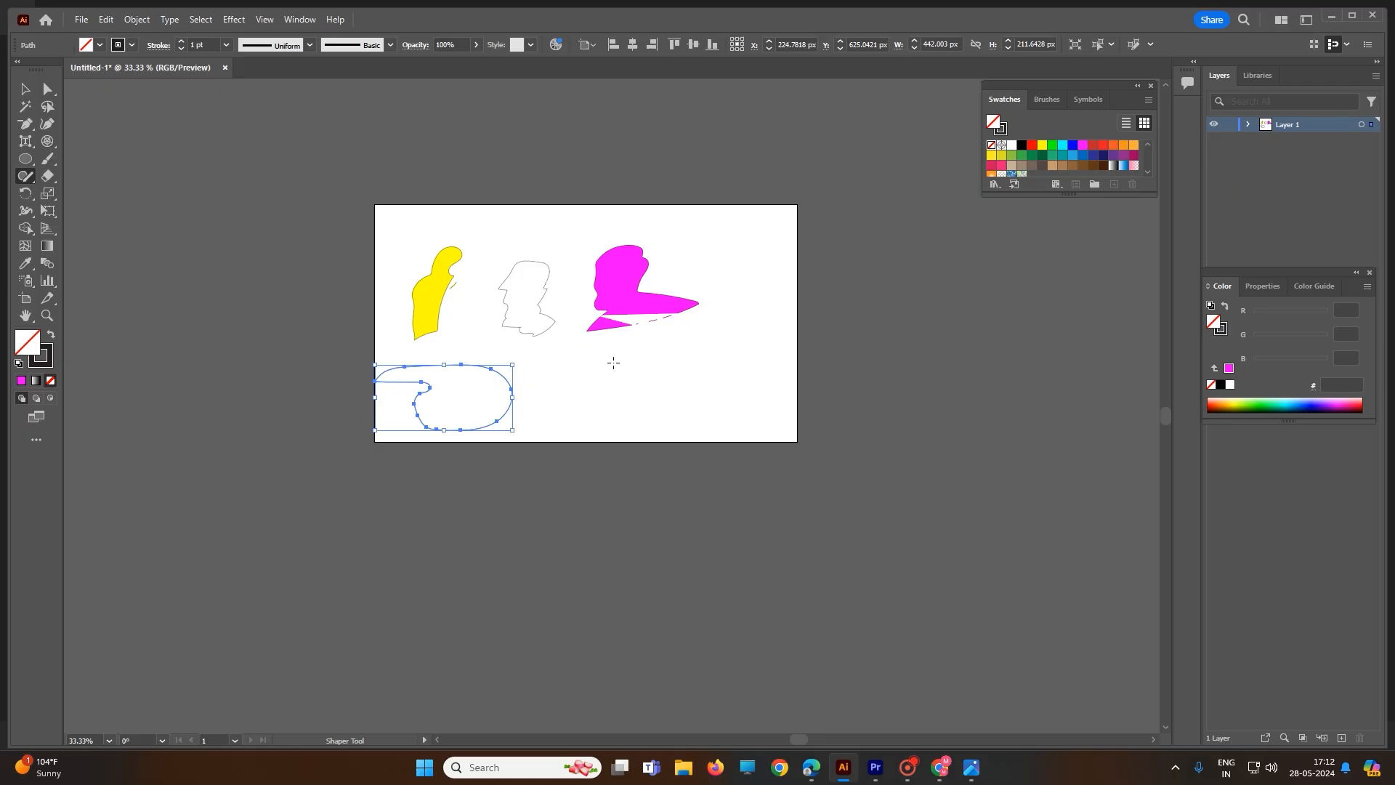
{"action": "left_click_drag", "start_coordinate": [614, 395], "coordinate": [737, 399]}
{"action": "left_click_drag", "start_coordinate": [609, 362], "coordinate": [612, 363]}
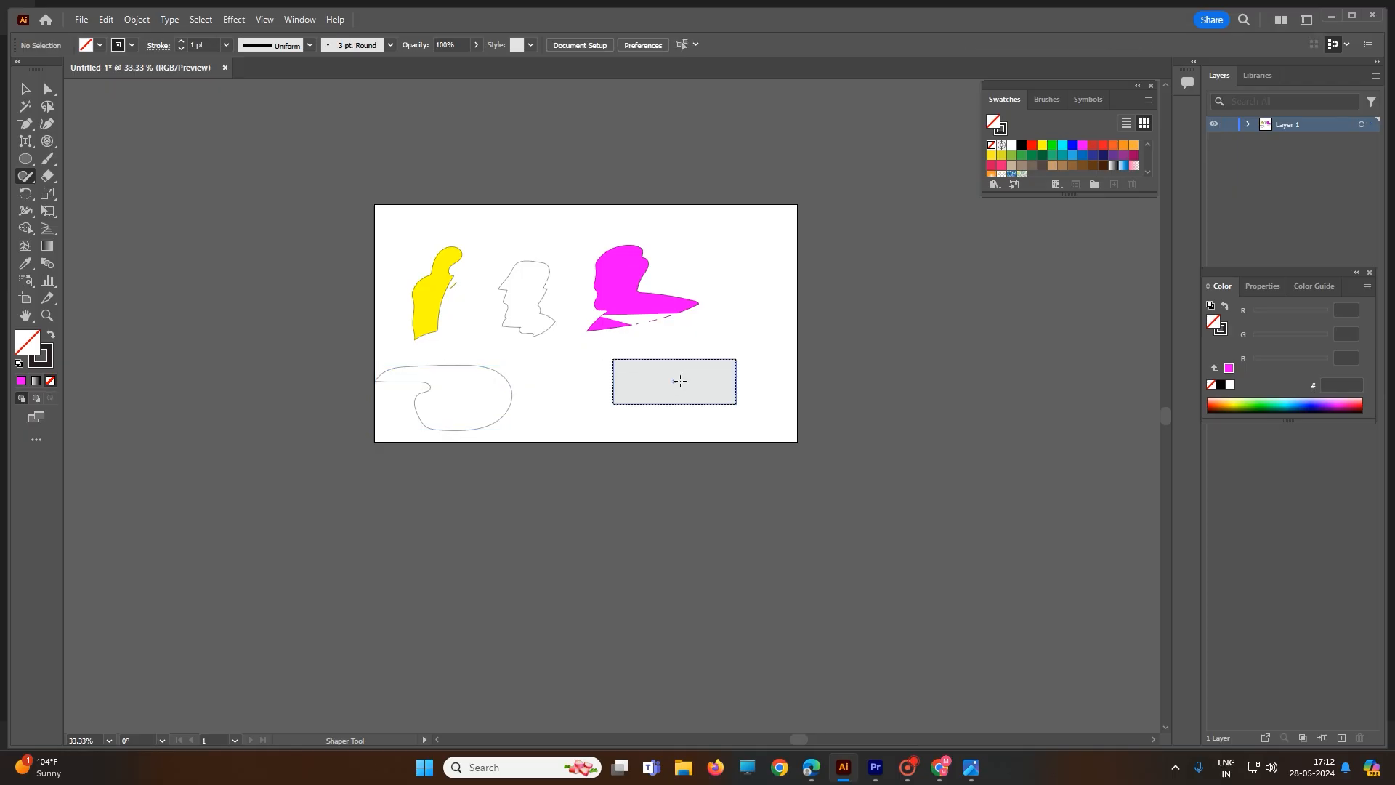
{"action": "mouse_move", "coordinate": [724, 260]}
{"action": "left_mouse_down"}
{"action": "mouse_move", "coordinate": [729, 302]}
{"action": "mouse_move", "coordinate": [799, 303]}
{"action": "mouse_move", "coordinate": [789, 264]}
{"action": "mouse_move", "coordinate": [727, 261]}
{"action": "left_mouse_up"}
{"action": "mouse_move", "coordinate": [684, 215]}
{"action": "left_mouse_down"}
{"action": "mouse_move", "coordinate": [642, 279]}
{"action": "mouse_move", "coordinate": [732, 279]}
{"action": "mouse_move", "coordinate": [697, 211]}
{"action": "left_mouse_up"}
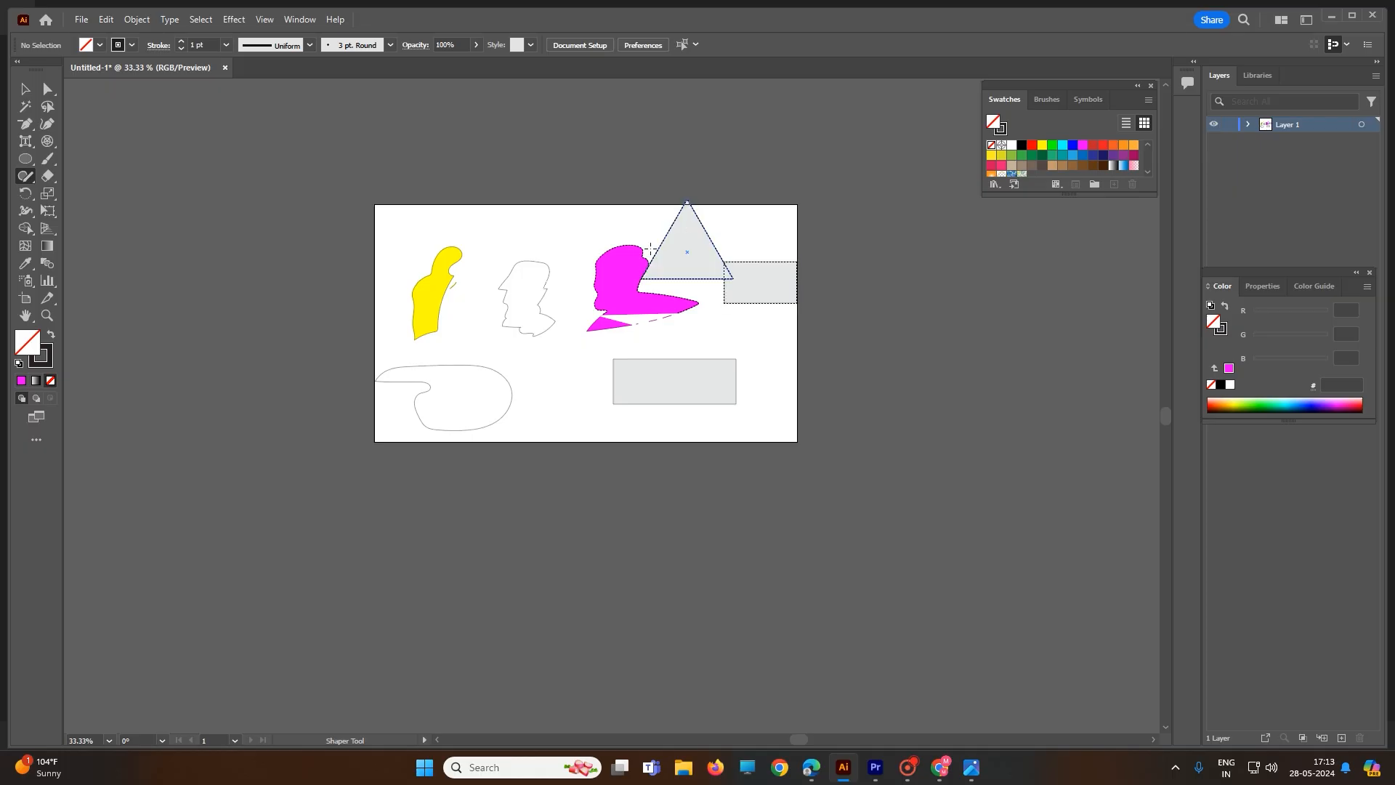
Try to smooth the lower edge of the unselected middle outline with the Smooth tool
{"action": "left_click", "coordinate": [26, 182]}
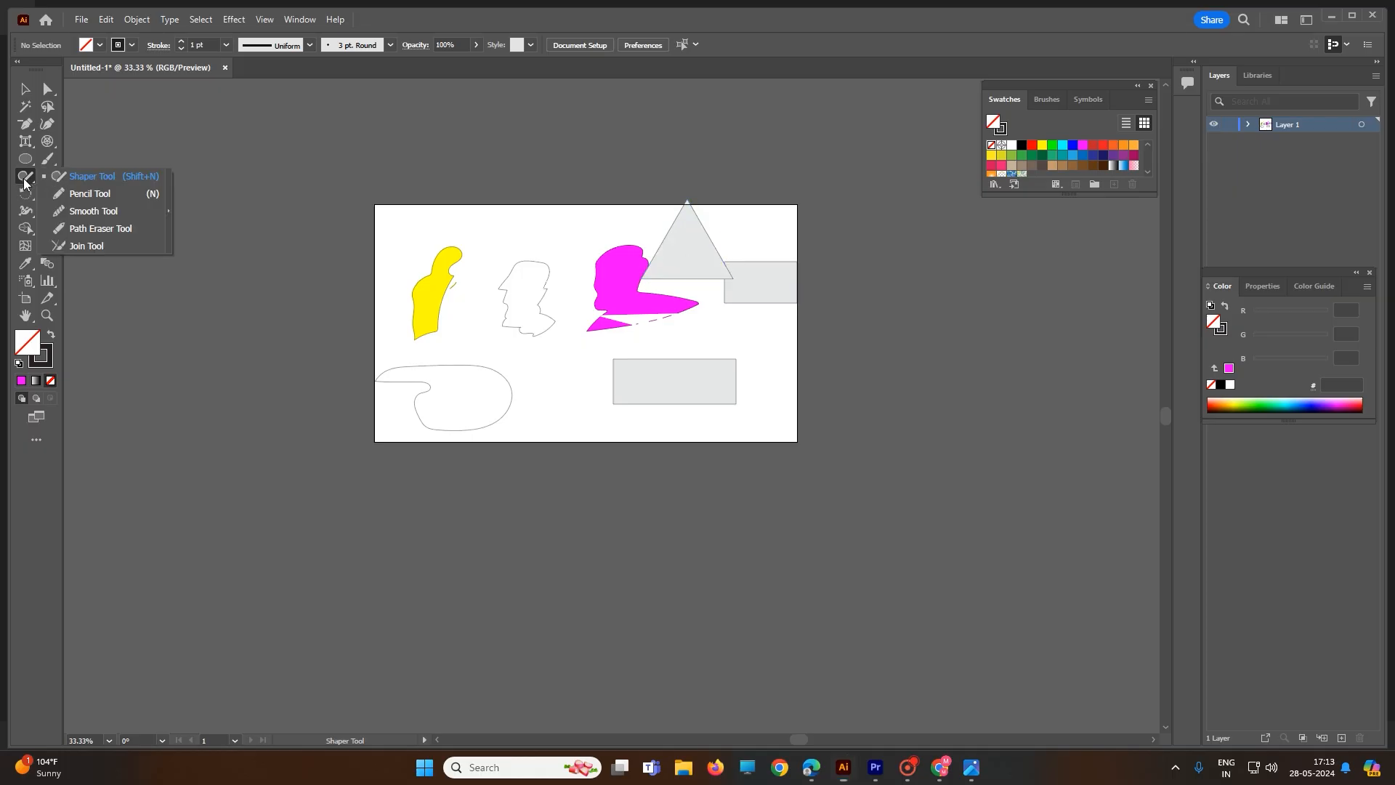
{"action": "left_click", "coordinate": [81, 212]}
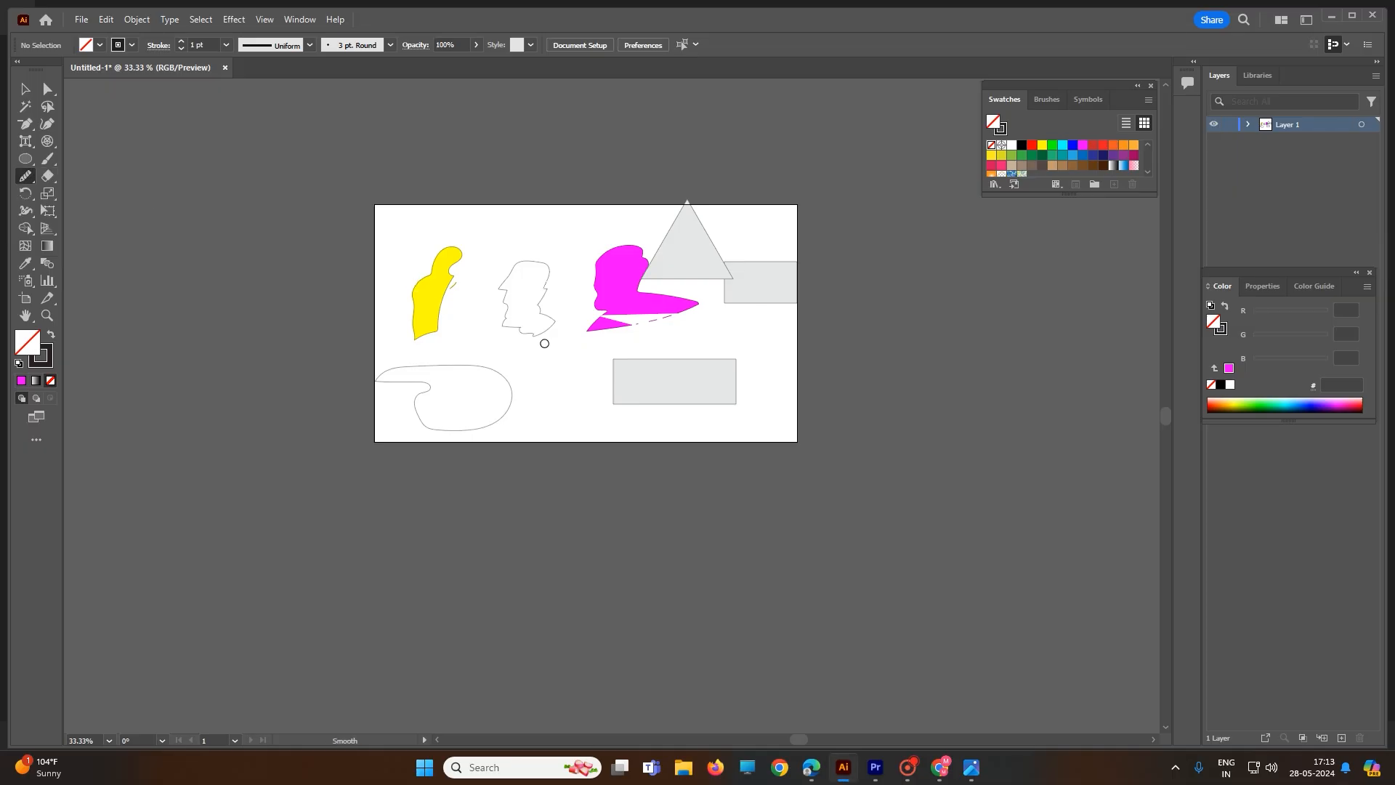
{"action": "scroll", "coordinate": [535, 337], "scroll_direction": "up", "scroll_amount": 4}
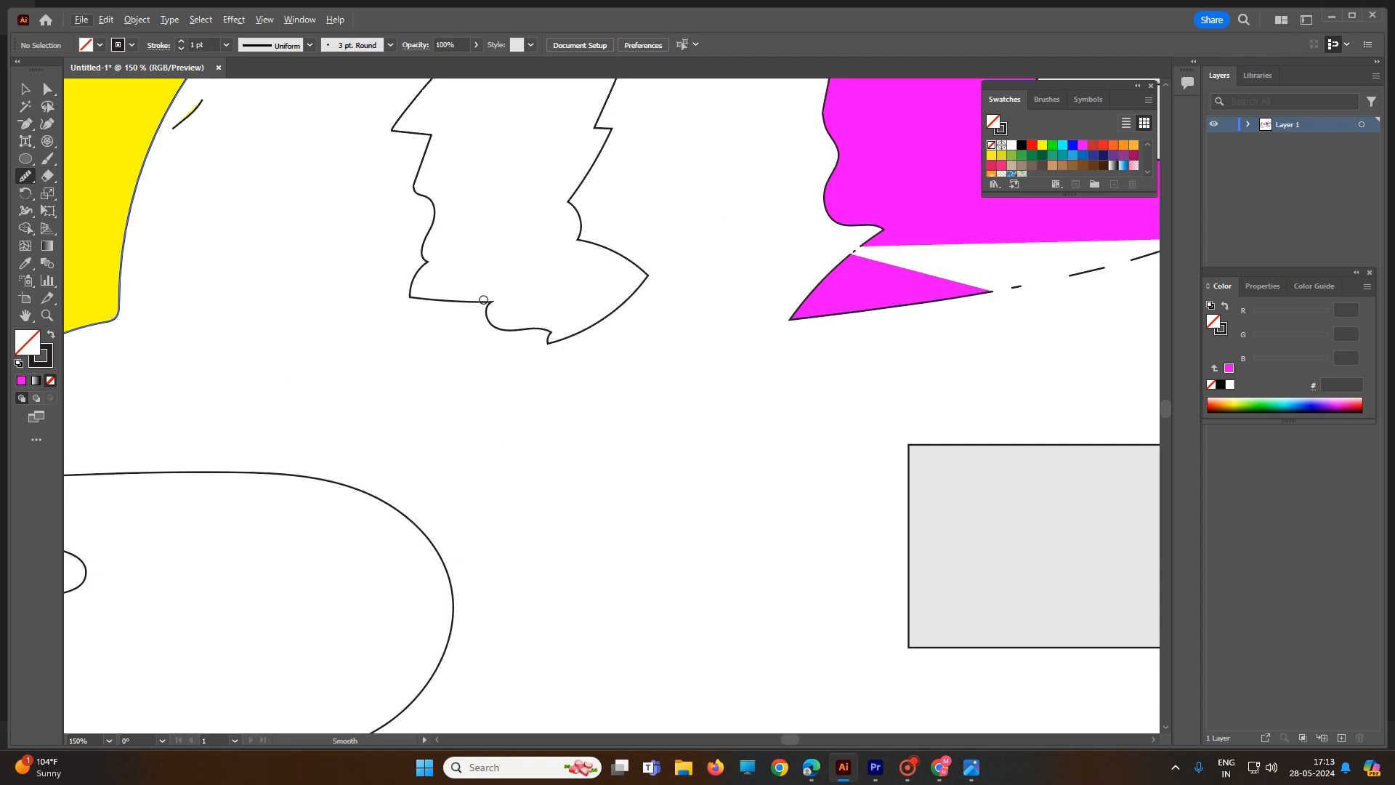
{"action": "left_click_drag", "start_coordinate": [488, 299], "coordinate": [489, 325]}
Select the unfilled middle outline and smooth its left side from the head down to the base with the Smooth tool
{"action": "left_click", "coordinate": [26, 88]}
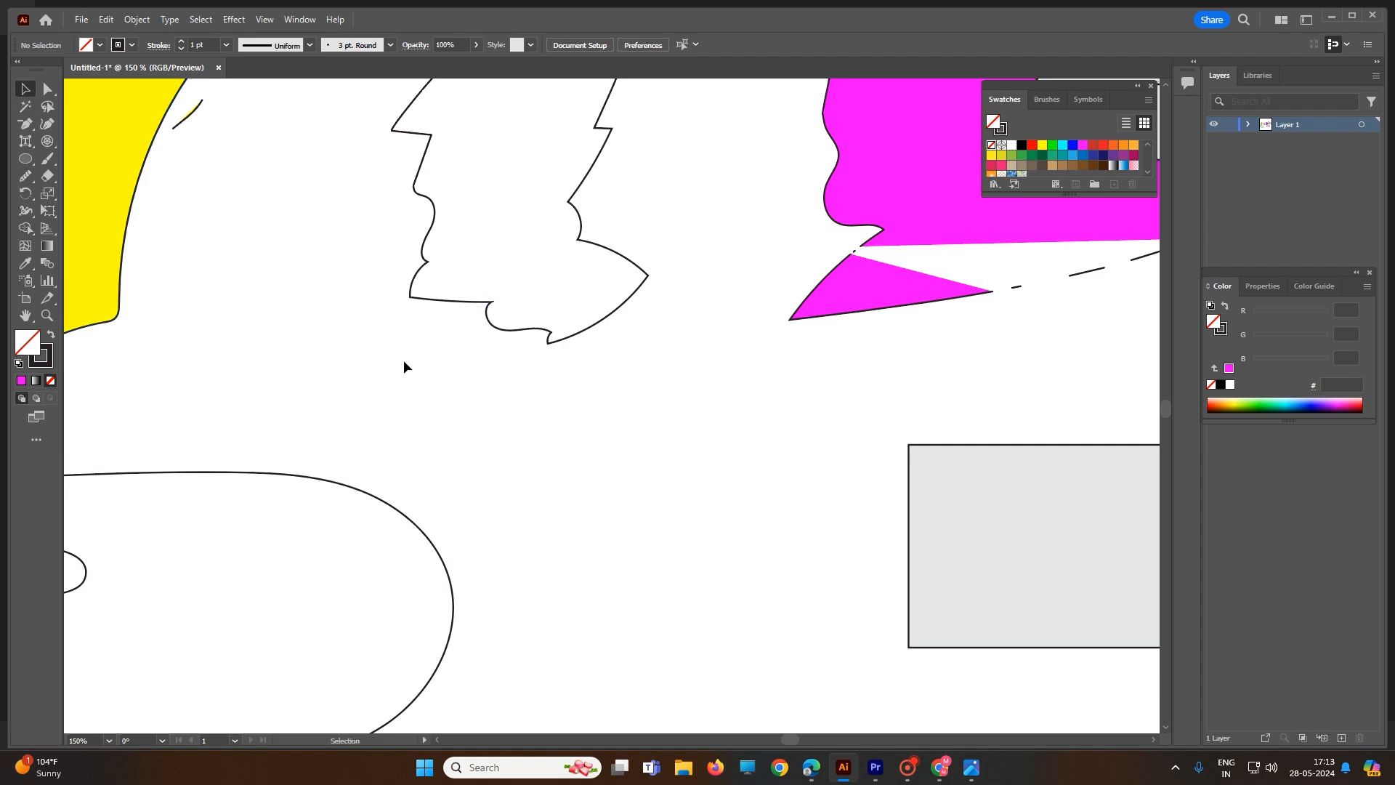
{"action": "scroll", "coordinate": [408, 363], "scroll_direction": "down", "scroll_amount": 4}
{"action": "scroll", "coordinate": [409, 365], "scroll_direction": "up", "scroll_amount": 3}
{"action": "scroll", "coordinate": [410, 364], "scroll_direction": "up", "scroll_amount": 3}
{"action": "scroll", "coordinate": [410, 364], "scroll_direction": "down", "scroll_amount": 9}
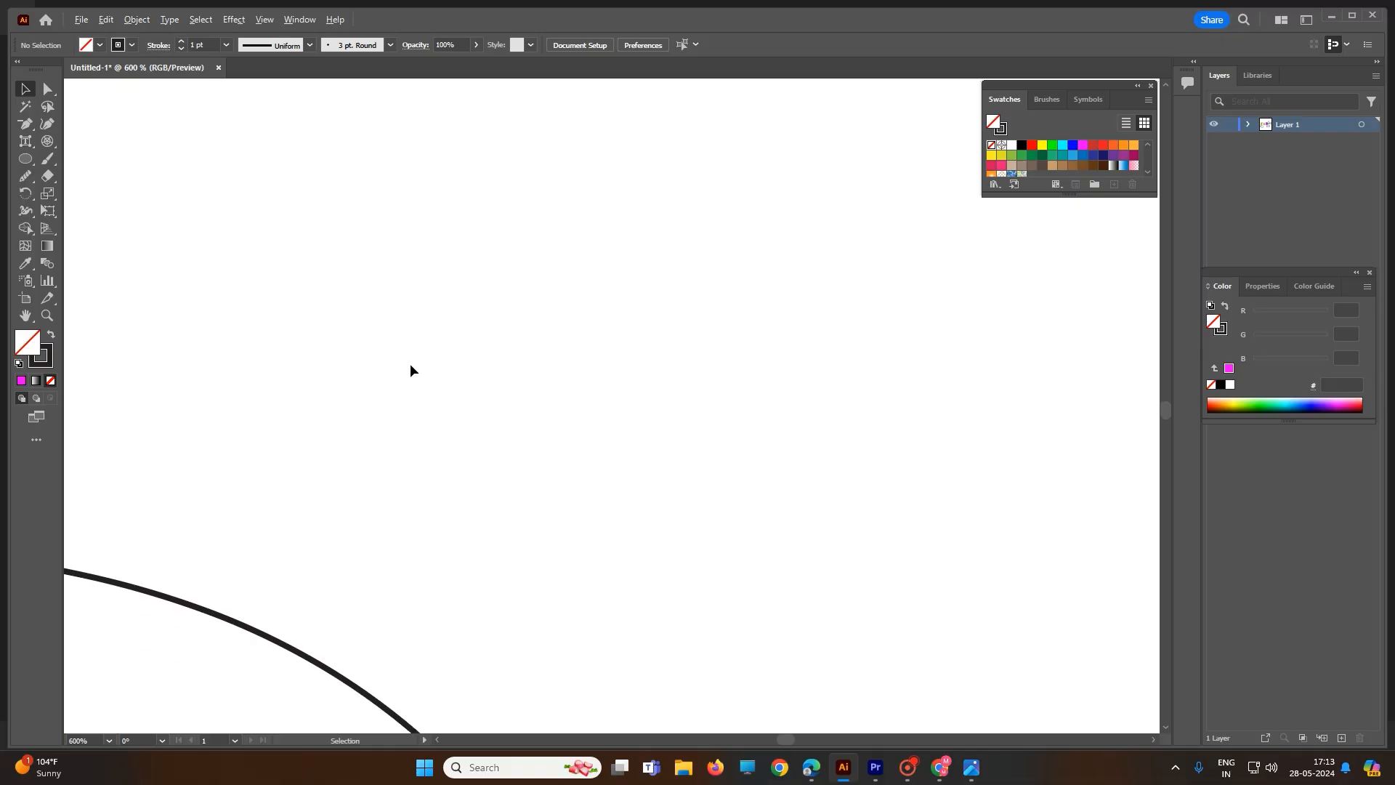
{"action": "left_click_drag", "start_coordinate": [399, 195], "coordinate": [522, 352]}
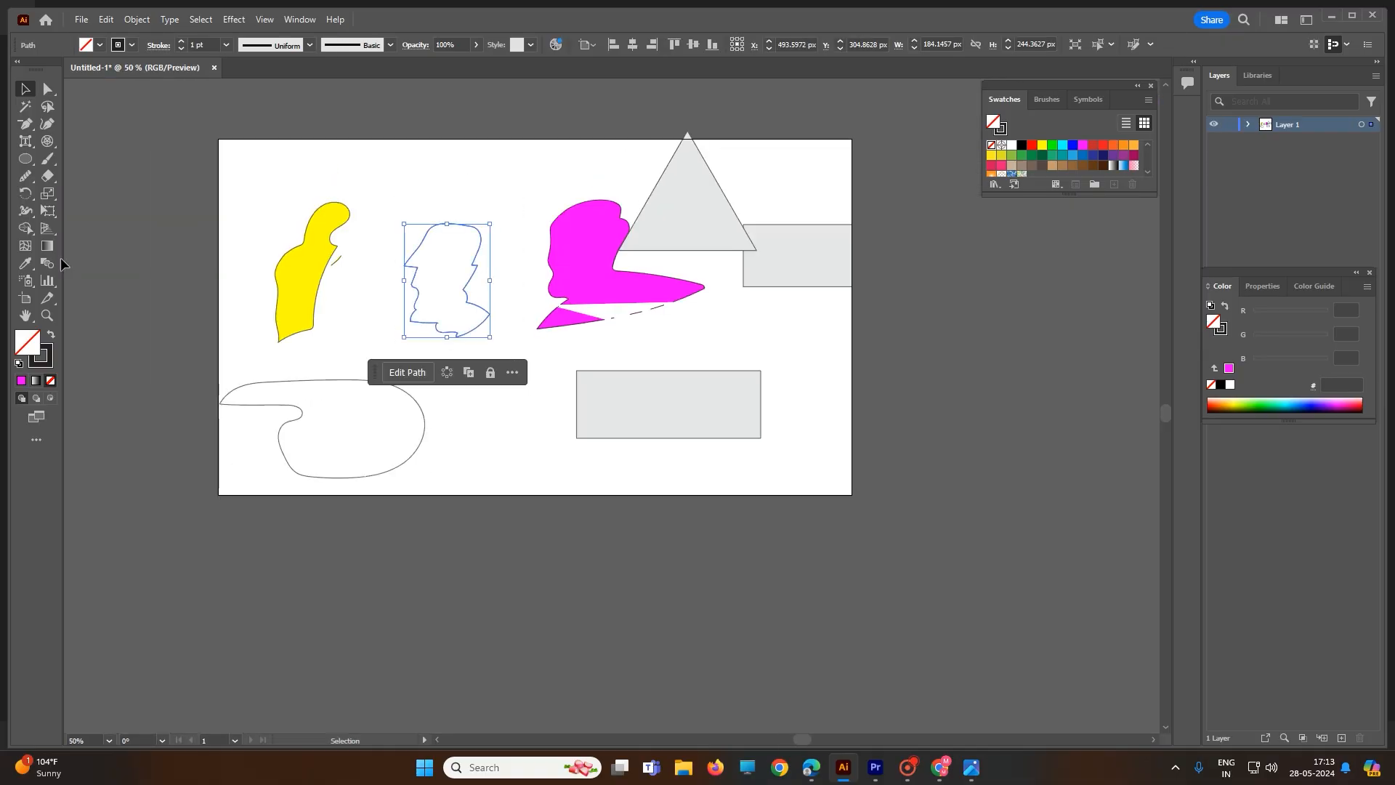
{"action": "left_click", "coordinate": [24, 180]}
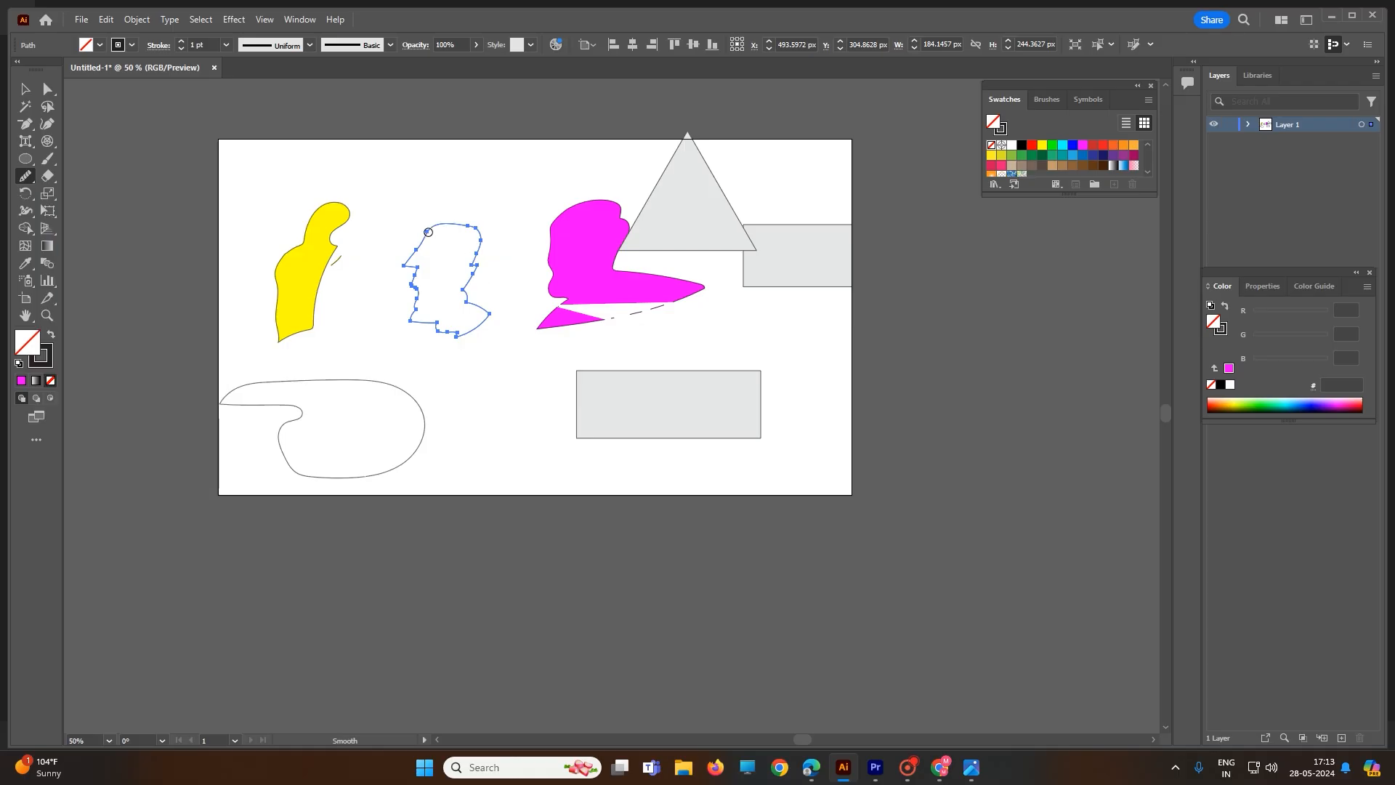
{"action": "mouse_move", "coordinate": [423, 237]}
{"action": "left_mouse_down"}
{"action": "mouse_move", "coordinate": [415, 292]}
{"action": "mouse_move", "coordinate": [438, 329]}
{"action": "left_mouse_up"}
{"action": "mouse_move", "coordinate": [426, 235]}
{"action": "left_mouse_down"}
{"action": "mouse_move", "coordinate": [423, 315]}
{"action": "mouse_move", "coordinate": [441, 332]}
{"action": "left_mouse_up"}
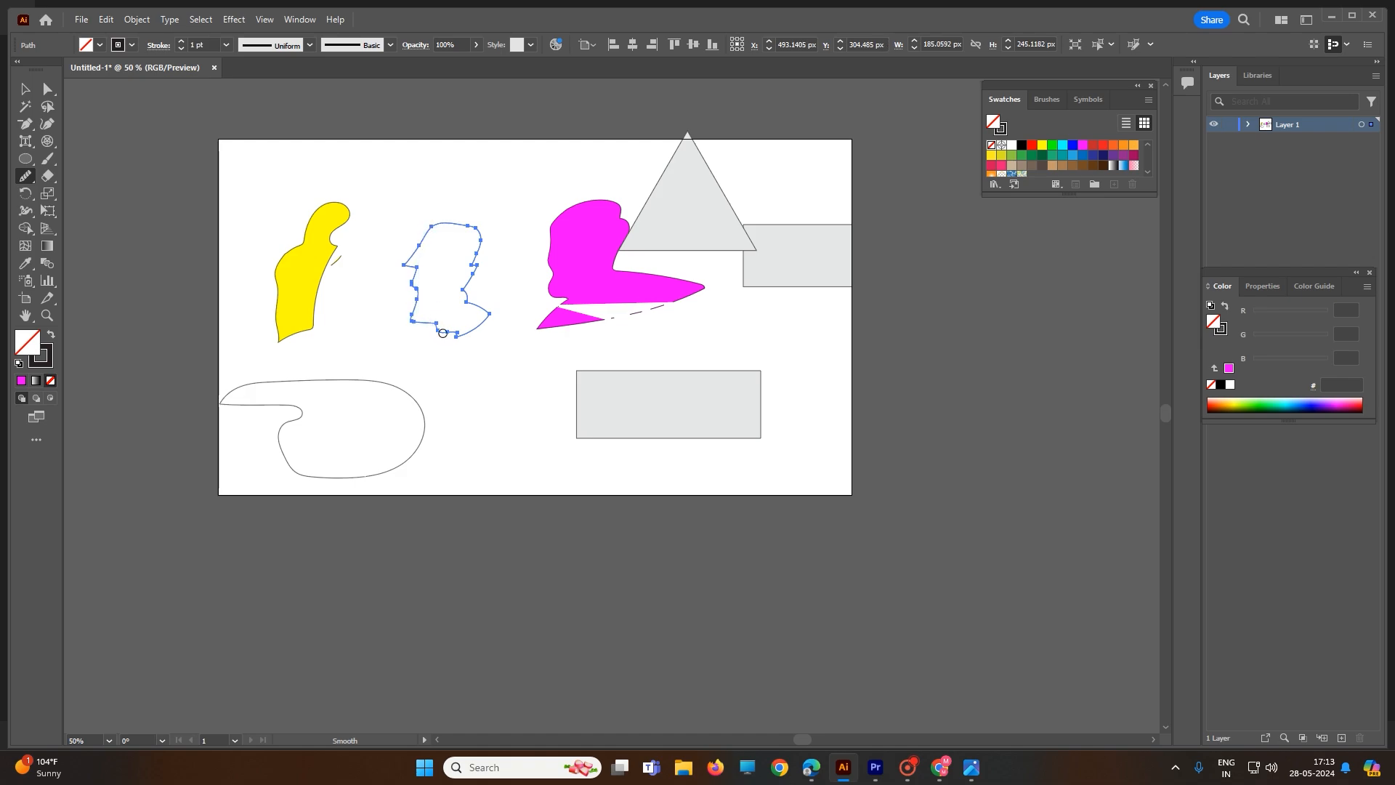
Smooth the top and right side of the middle outline with repeated Smooth tool strokes
{"action": "left_click_drag", "start_coordinate": [467, 226], "coordinate": [470, 305]}
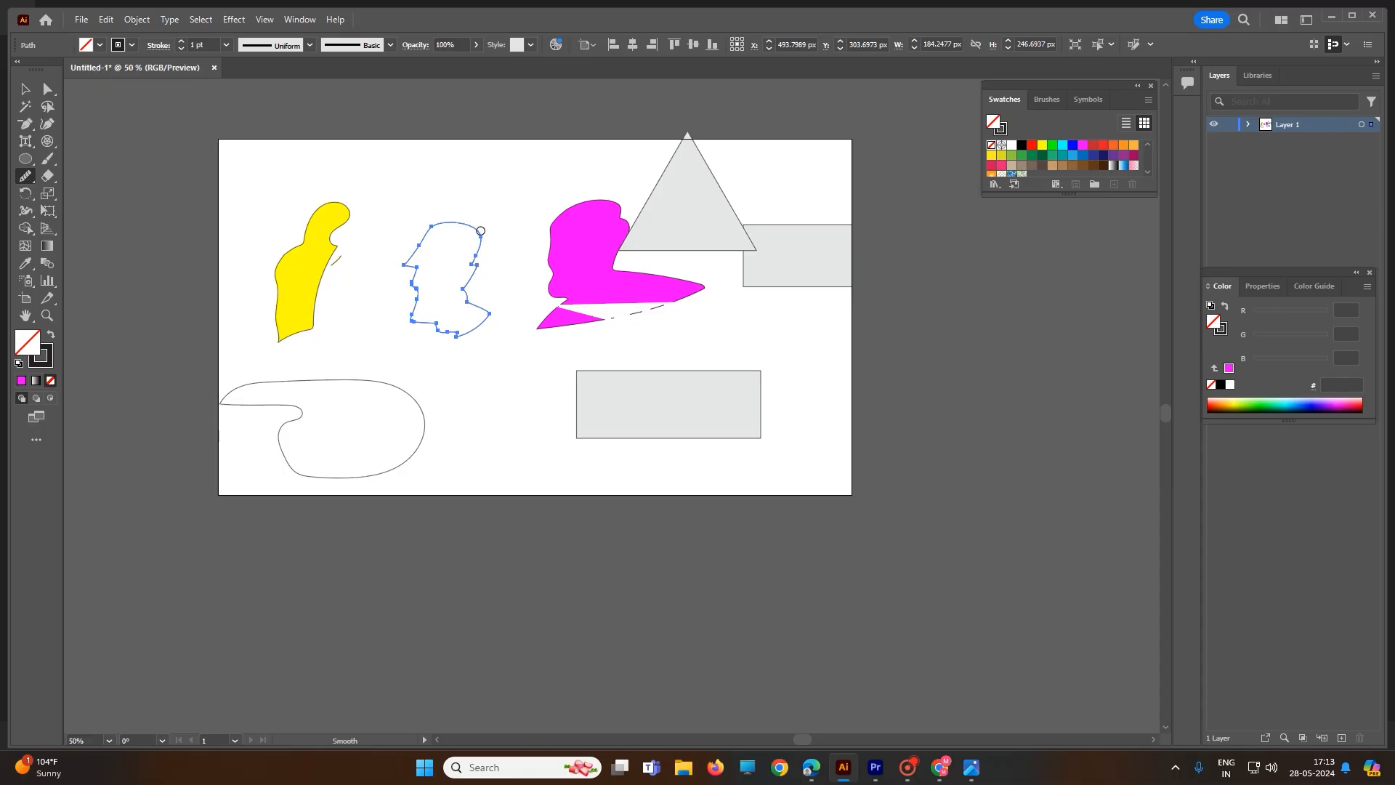
{"action": "left_click_drag", "start_coordinate": [481, 232], "coordinate": [466, 303]}
{"action": "mouse_move", "coordinate": [478, 238]}
{"action": "left_mouse_down"}
{"action": "mouse_move", "coordinate": [468, 304]}
{"action": "mouse_move", "coordinate": [493, 310]}
{"action": "mouse_move", "coordinate": [474, 260]}
{"action": "left_mouse_up"}
Reconnect the gaps along the magenta shape's bottom and lower-left edges with the Join tool
{"action": "left_click", "coordinate": [25, 175]}
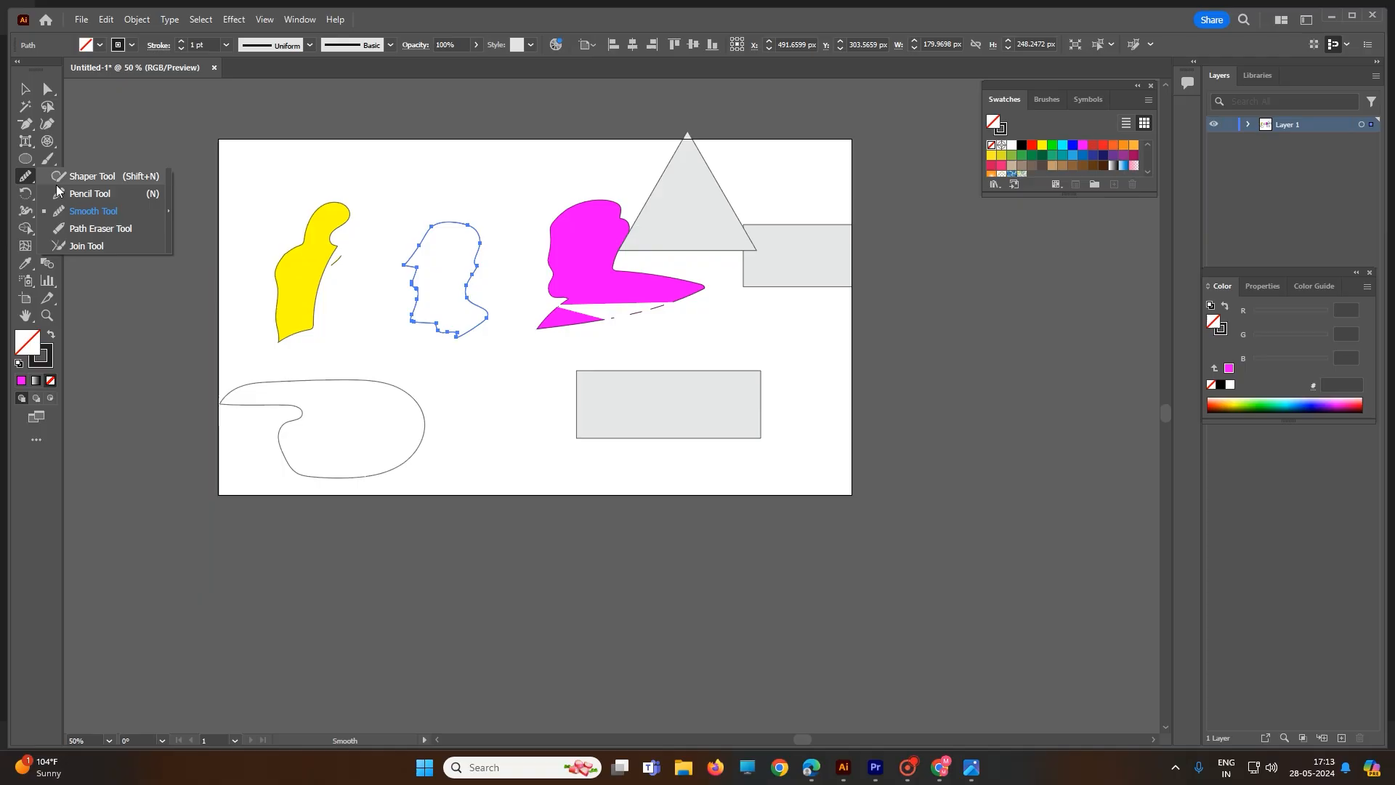
{"action": "left_click", "coordinate": [101, 246]}
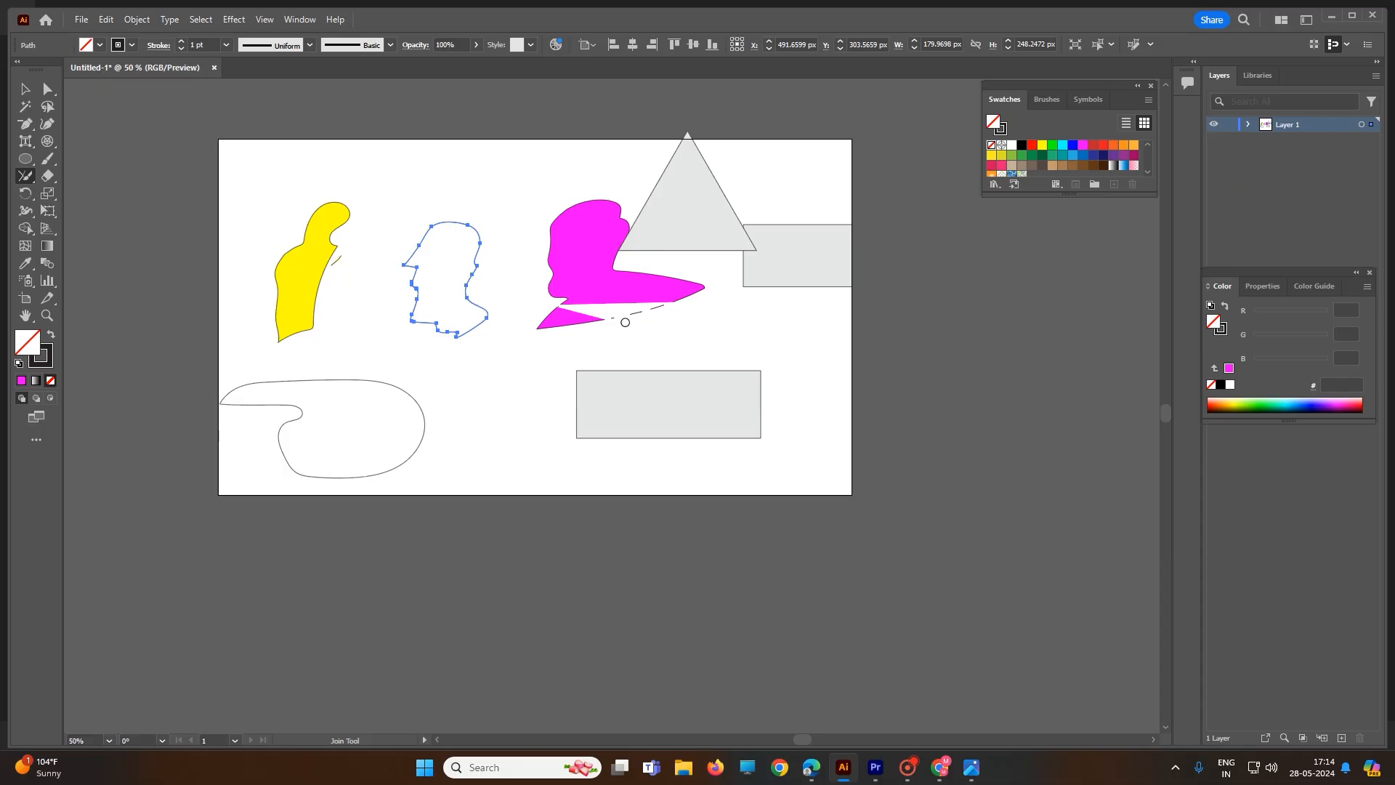
{"action": "mouse_move", "coordinate": [638, 306]}
{"action": "left_mouse_down"}
{"action": "mouse_move", "coordinate": [641, 343]}
{"action": "mouse_move", "coordinate": [605, 338]}
{"action": "mouse_move", "coordinate": [608, 313]}
{"action": "mouse_move", "coordinate": [683, 292]}
{"action": "mouse_move", "coordinate": [683, 342]}
{"action": "mouse_move", "coordinate": [606, 288]}
{"action": "mouse_move", "coordinate": [650, 266]}
{"action": "mouse_move", "coordinate": [629, 354]}
{"action": "mouse_move", "coordinate": [593, 313]}
{"action": "mouse_move", "coordinate": [615, 298]}
{"action": "mouse_move", "coordinate": [545, 295]}
{"action": "mouse_move", "coordinate": [579, 324]}
{"action": "mouse_move", "coordinate": [584, 292]}
{"action": "mouse_move", "coordinate": [517, 291]}
{"action": "left_mouse_up"}
{"action": "mouse_move", "coordinate": [625, 289]}
{"action": "left_mouse_down"}
{"action": "mouse_move", "coordinate": [636, 342]}
{"action": "mouse_move", "coordinate": [598, 290]}
{"action": "left_mouse_up"}
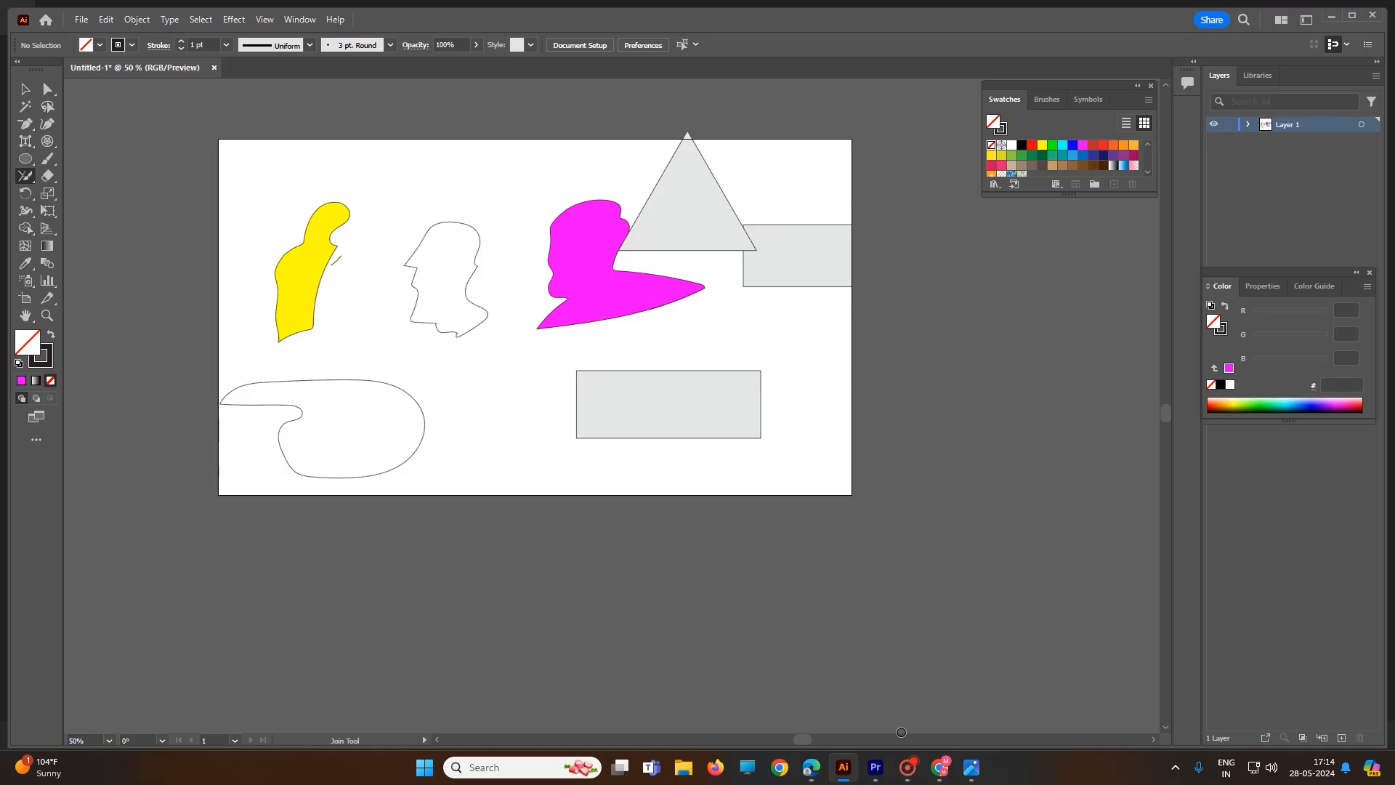
{"action": "left_click", "coordinate": [917, 773]}
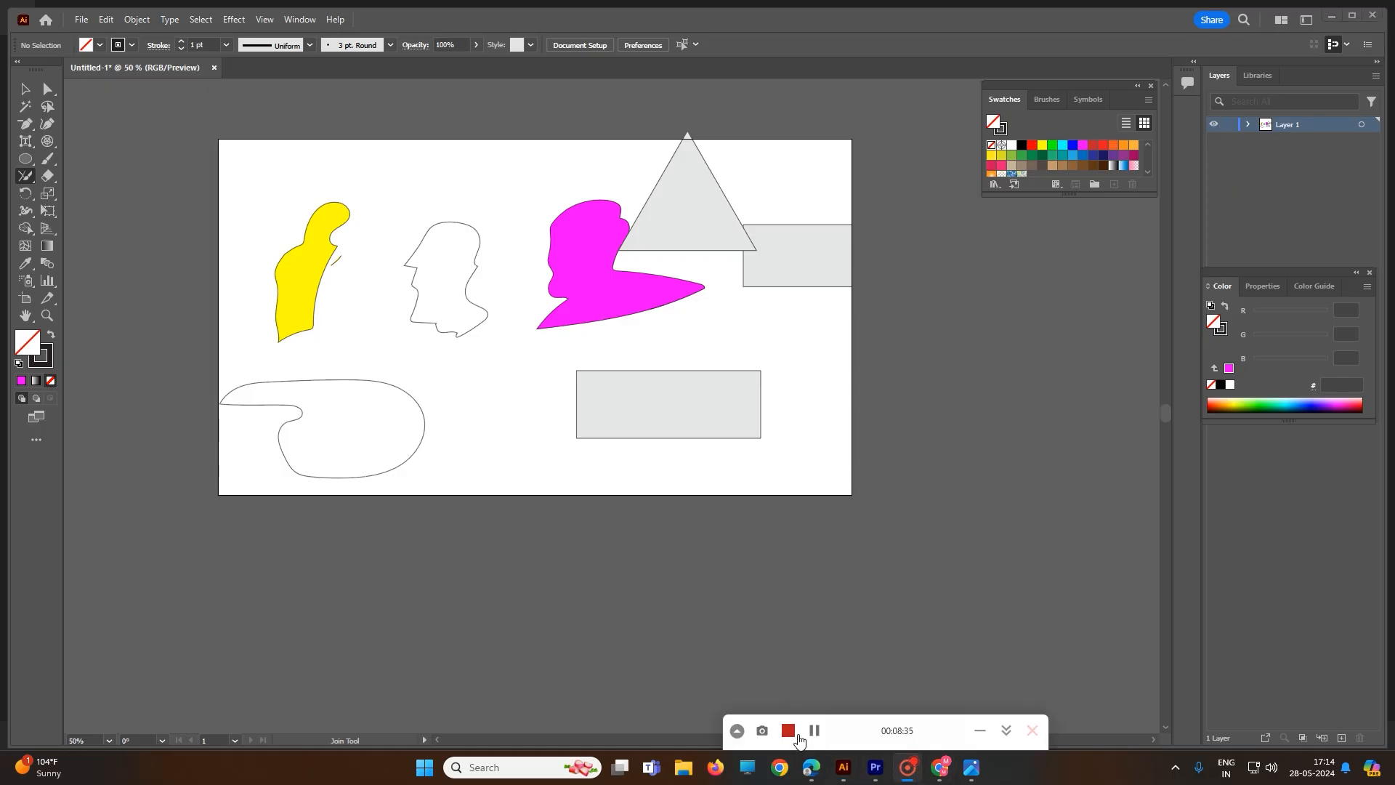